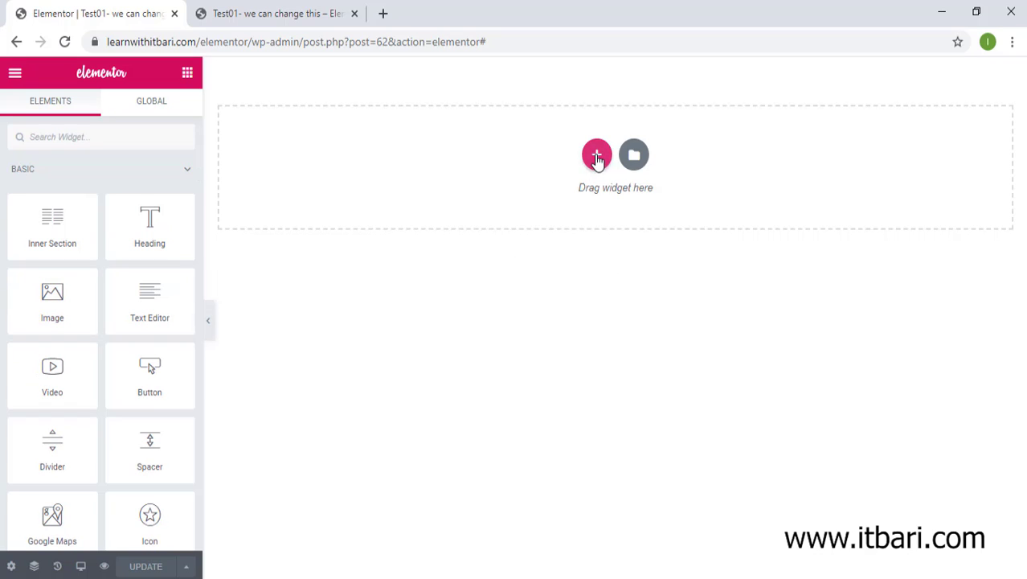
Add a section with two equal columns and place an Image widget in its second column
left_click(597, 154)
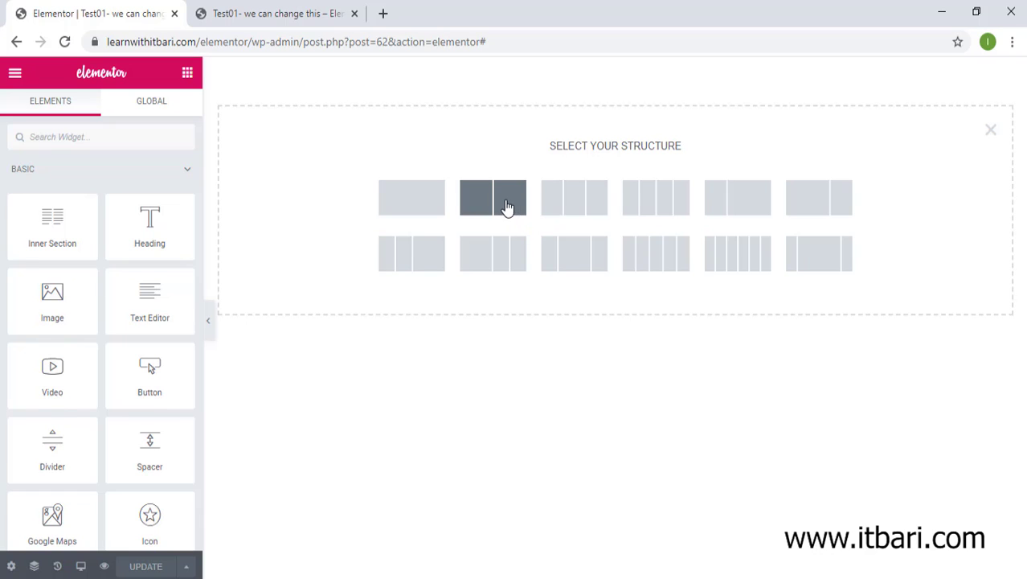
left_click(508, 211)
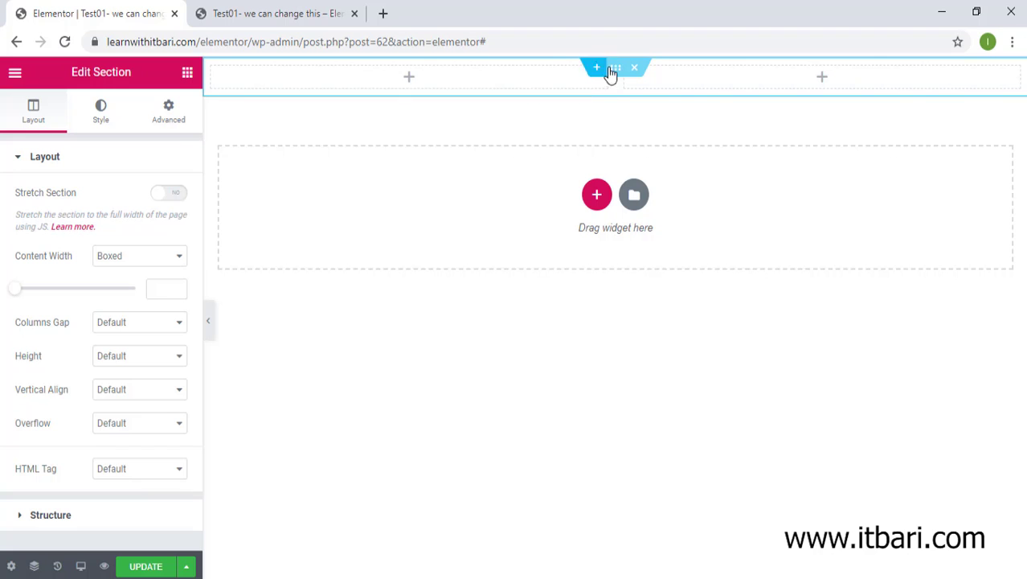
left_click(188, 72)
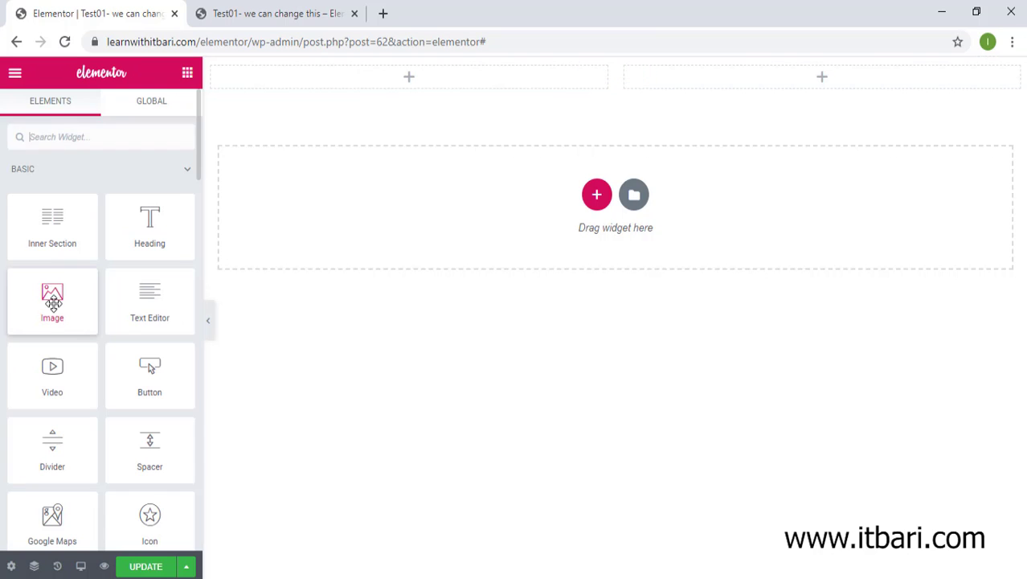
left_click_drag(53, 301, 648, 94)
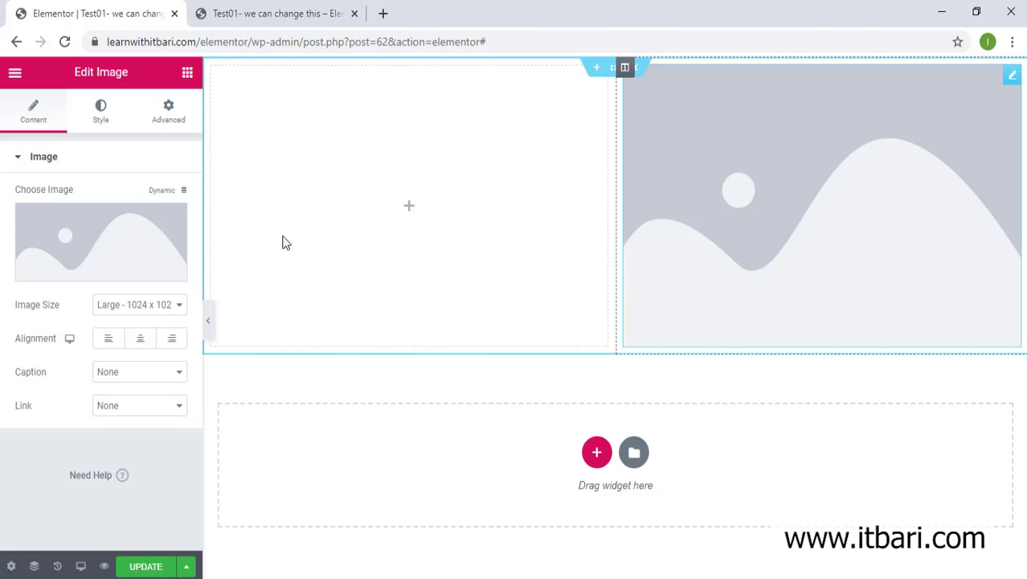
Insert arizona-sandstone-formation-medium.jpg from the Media Library into the Image widget
left_click(124, 243)
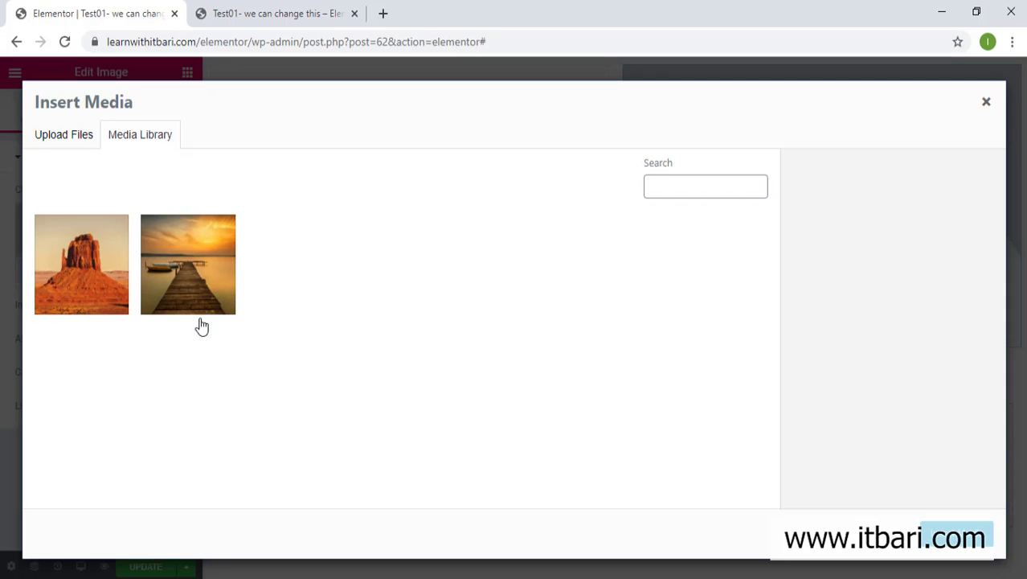
left_click(62, 296)
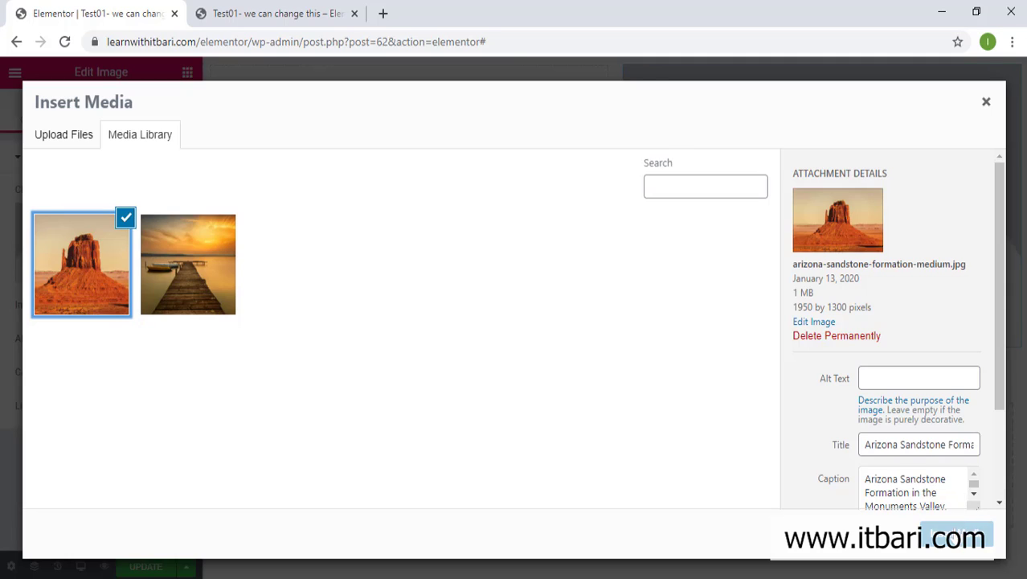
left_click(957, 535)
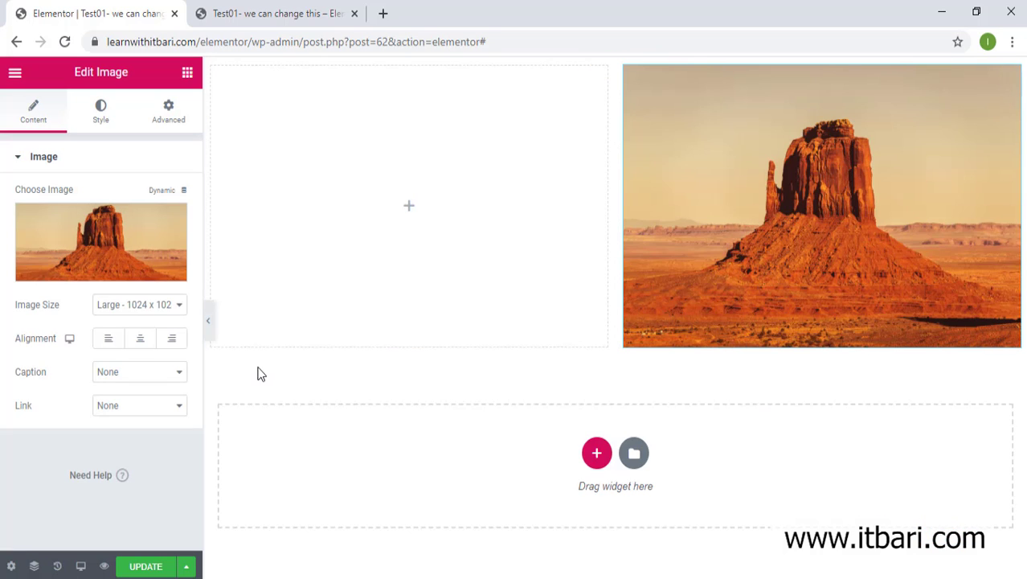
Apply a custom image size of 250 x 250 to the sandstone image
left_click(143, 302)
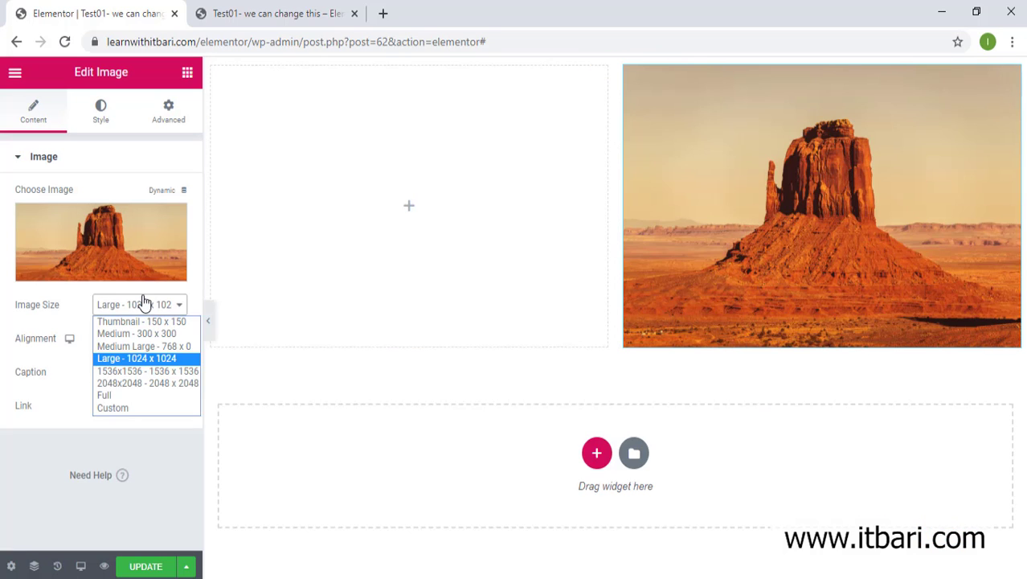
left_click(126, 414)
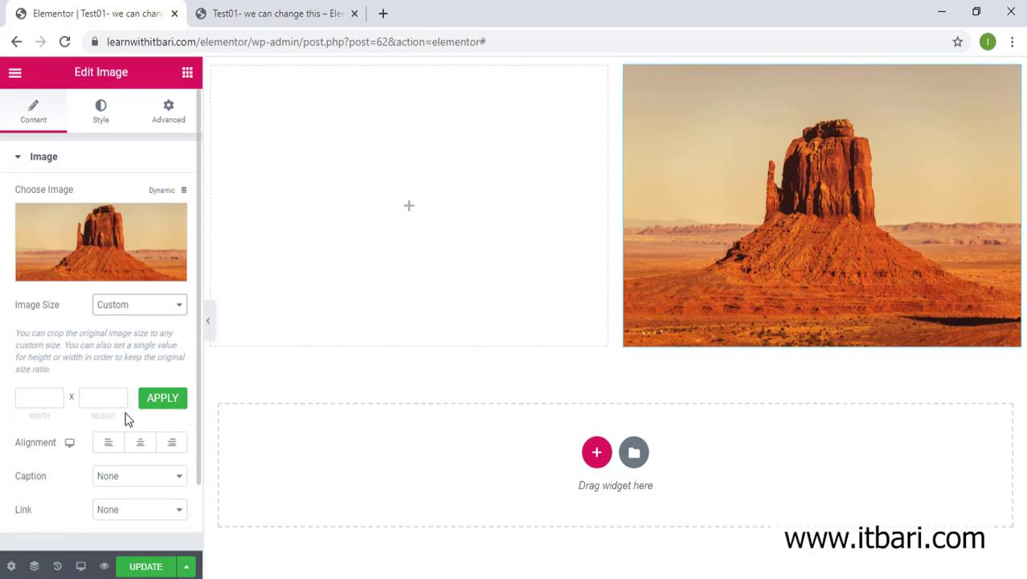
left_click(48, 397)
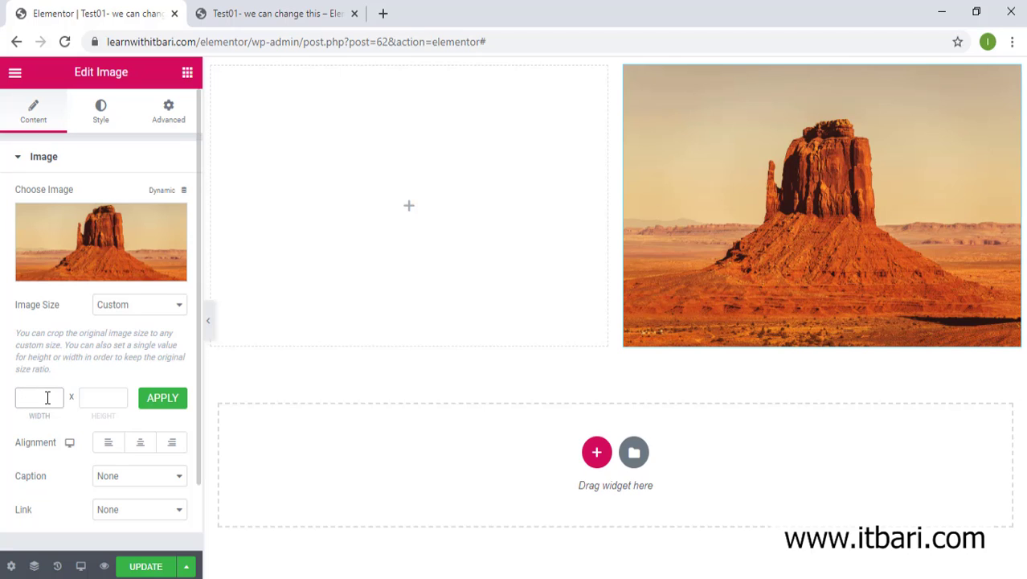
type("250")
key("Tab")
type("250")
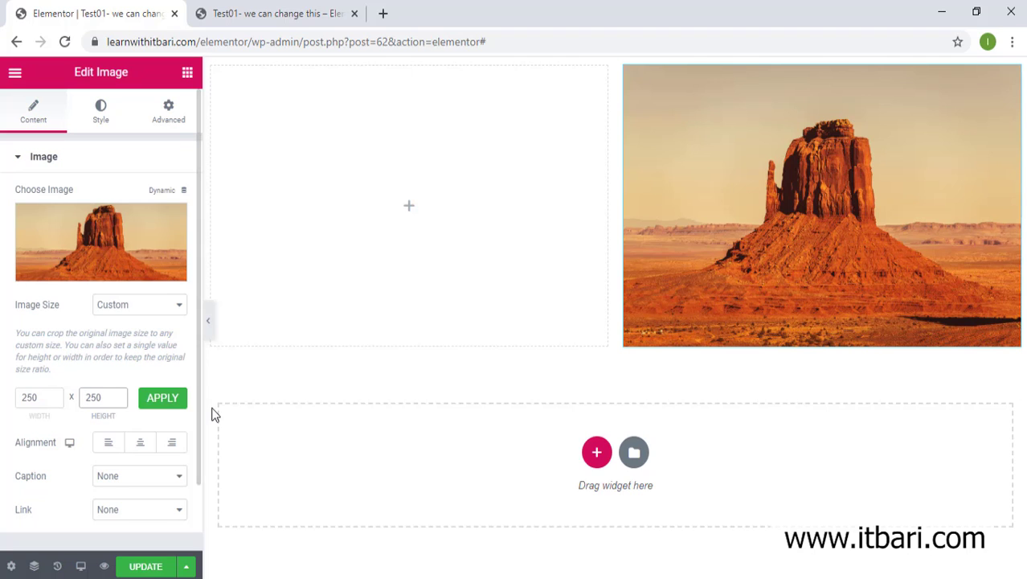
left_click(172, 408)
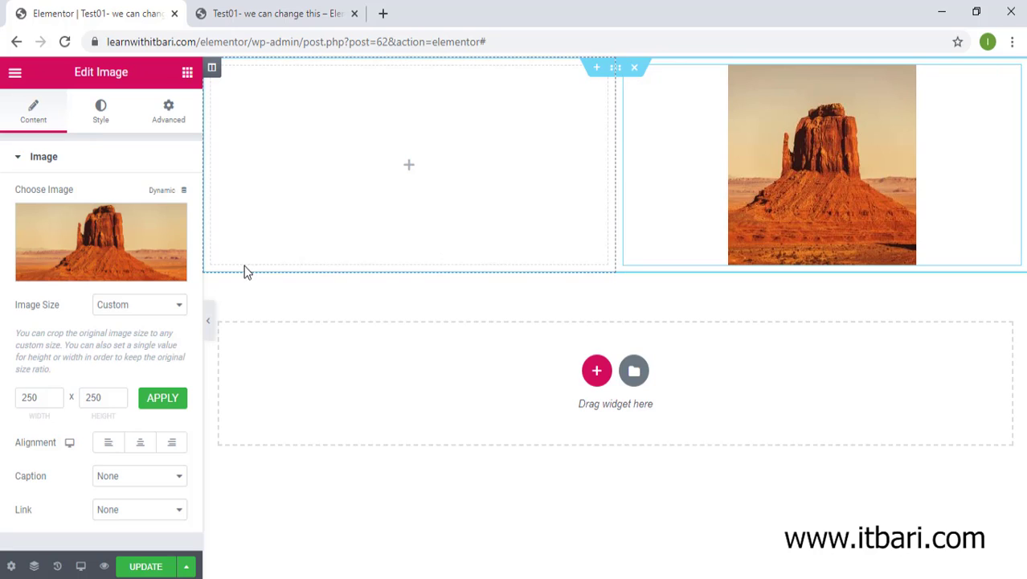
Set the sandstone image's size back to Large - 1024 x 1024
left_click(143, 305)
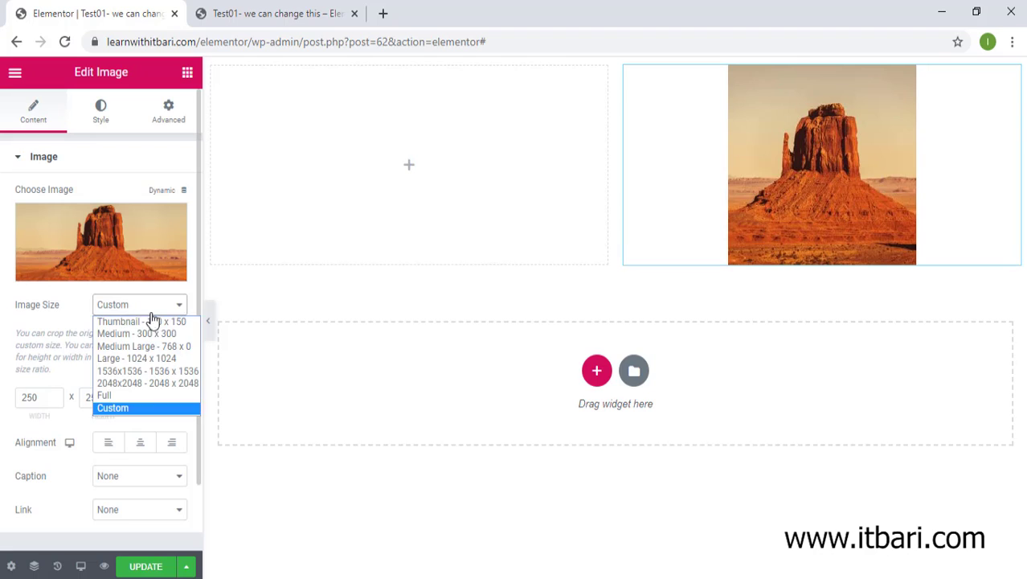
left_click(175, 362)
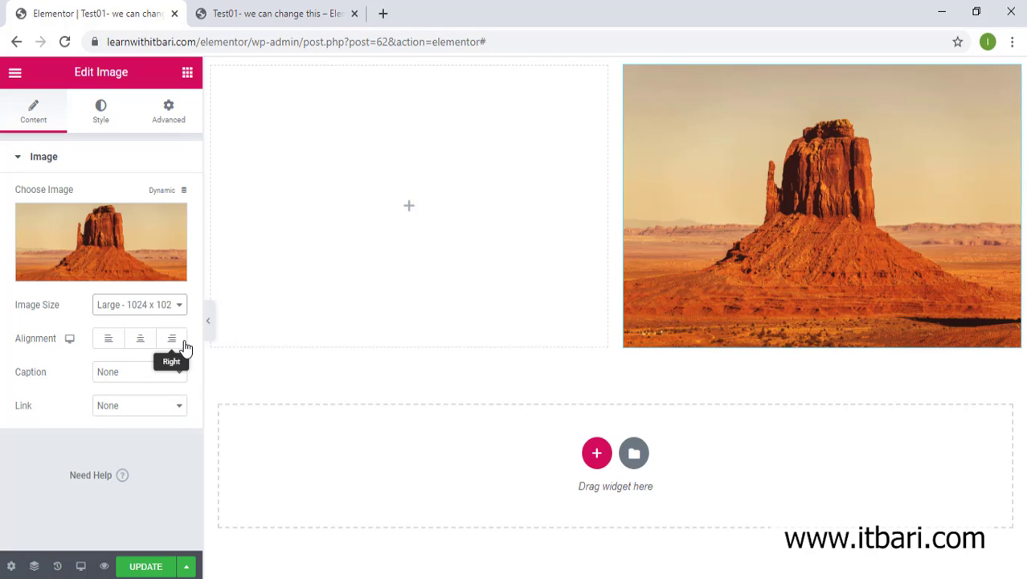
Give the image a Custom Caption reading "এটা আমাদের কাস্টম ক্যাপশন"
left_click(145, 375)
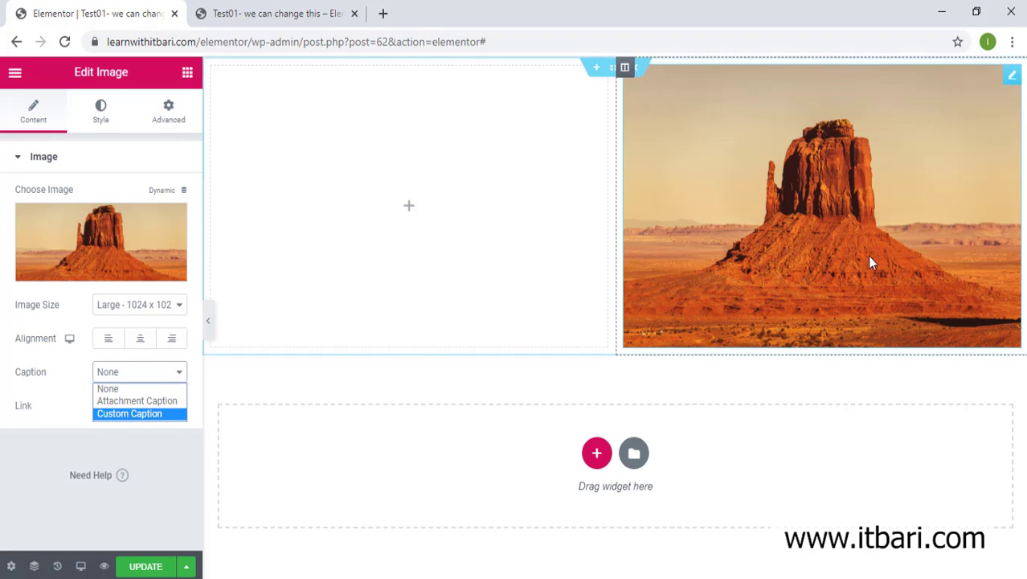
left_click(138, 414)
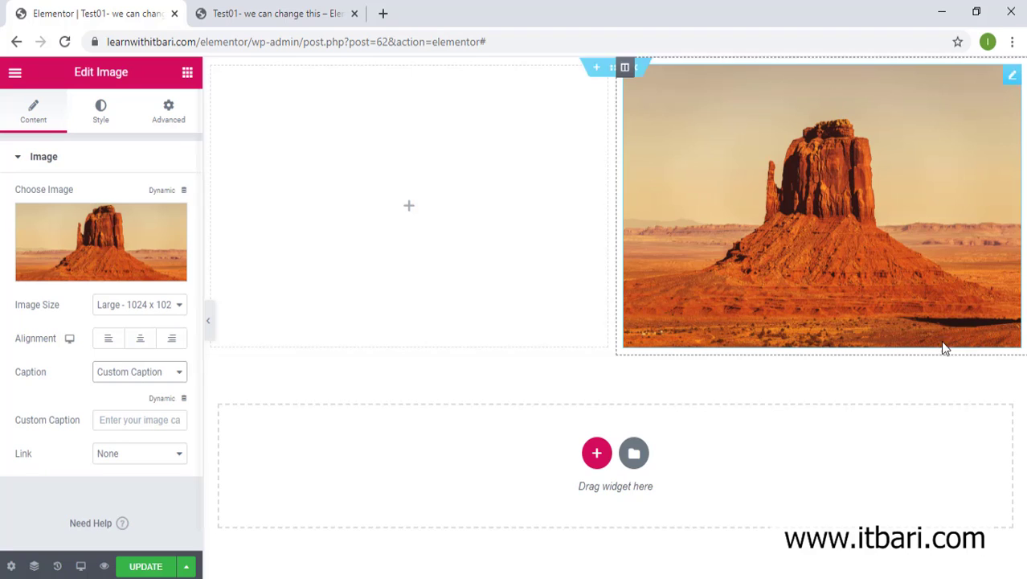
left_click(142, 419)
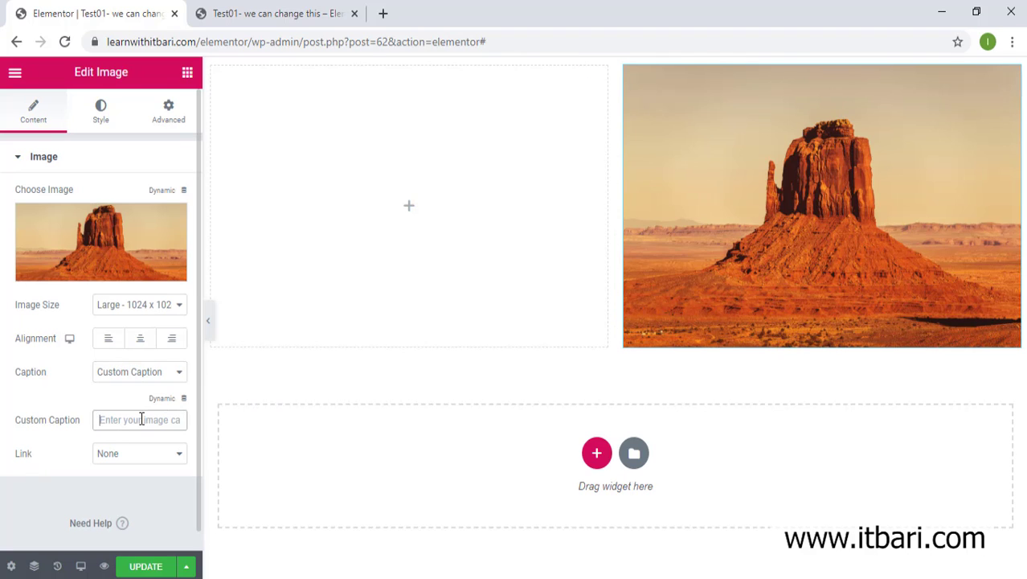
type("eTA amader kasTom kZap")
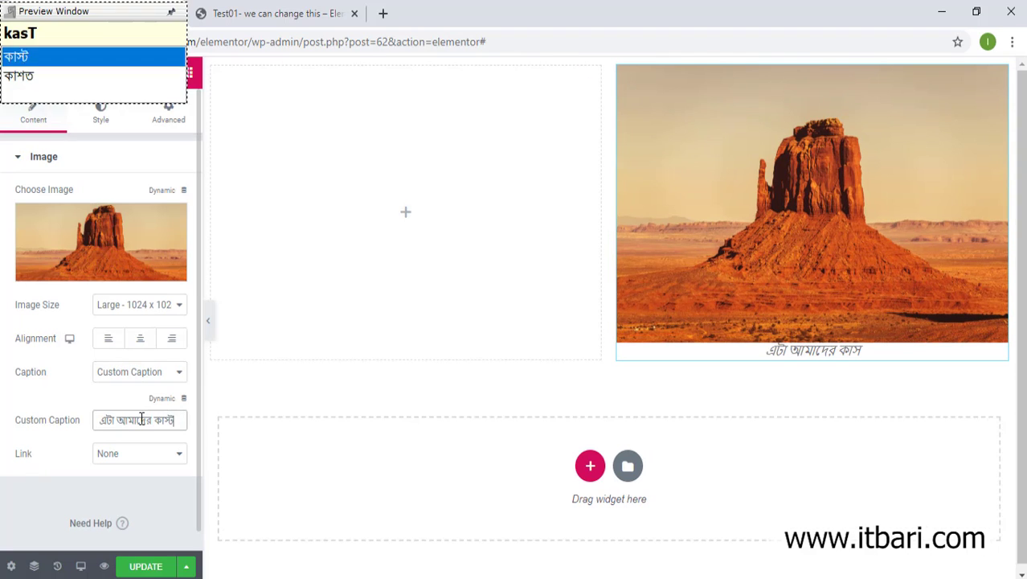
type("shon")
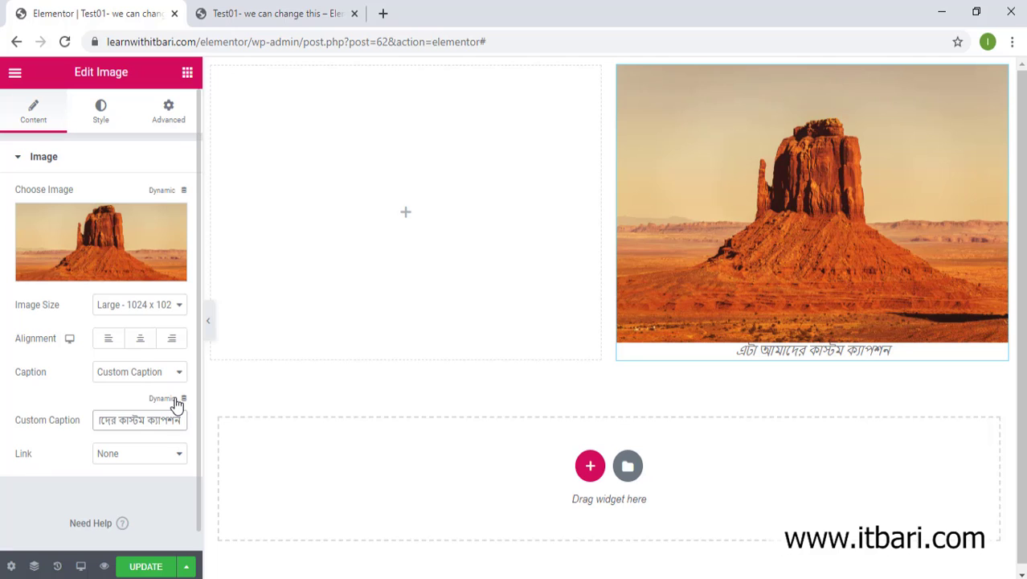
Set the custom caption's dynamic source to Post Date and switch it to Post Time
left_click(177, 400)
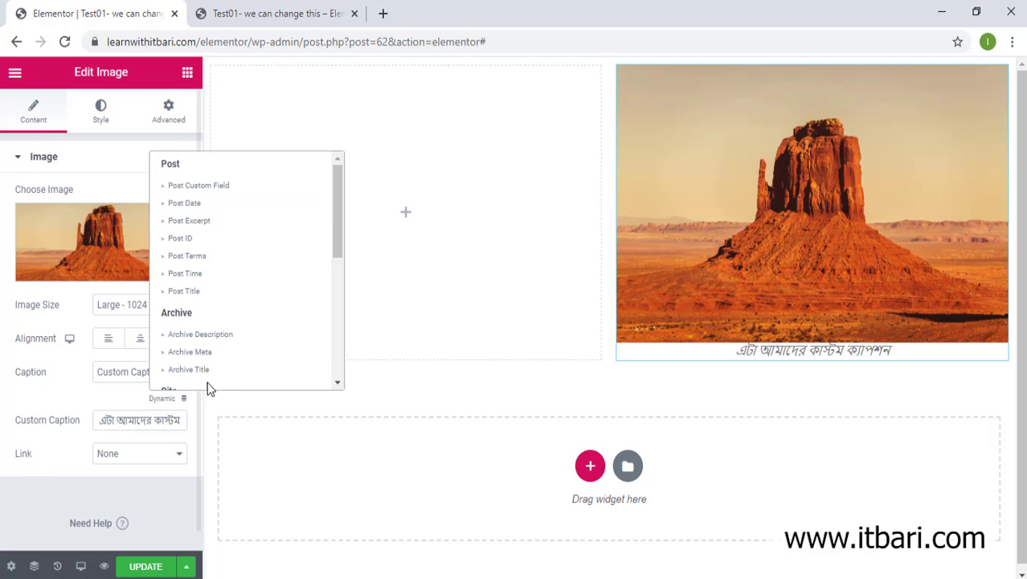
left_click(203, 211)
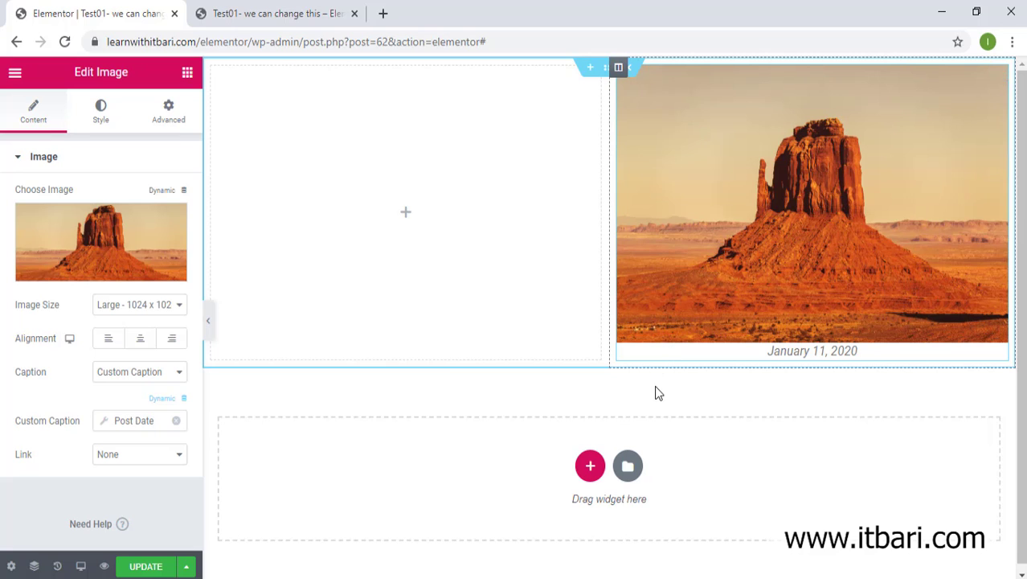
left_click(177, 399)
scroll(218, 331, "down", 5)
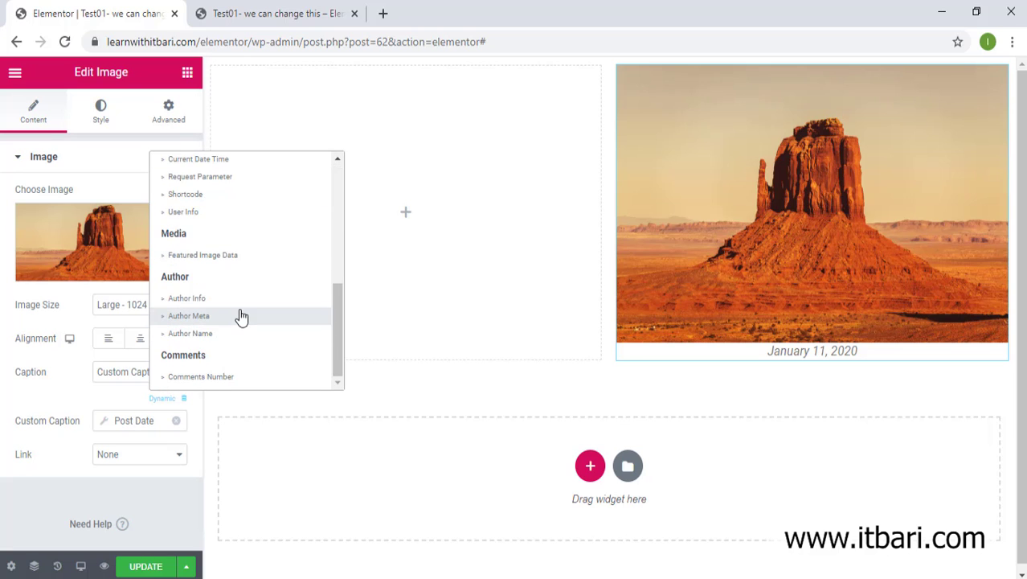
scroll(233, 309, "up", 3)
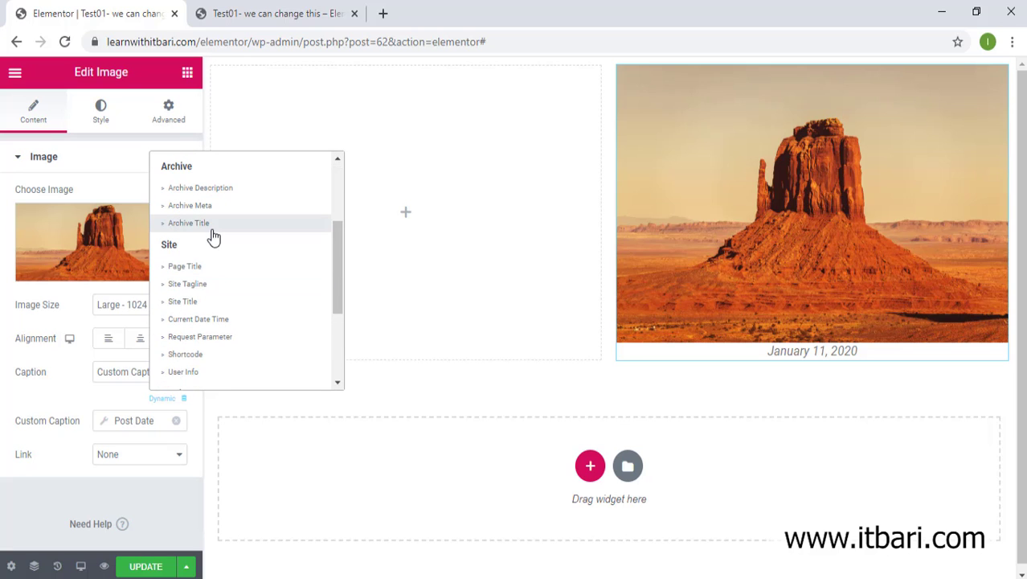
scroll(212, 234, "up", 2)
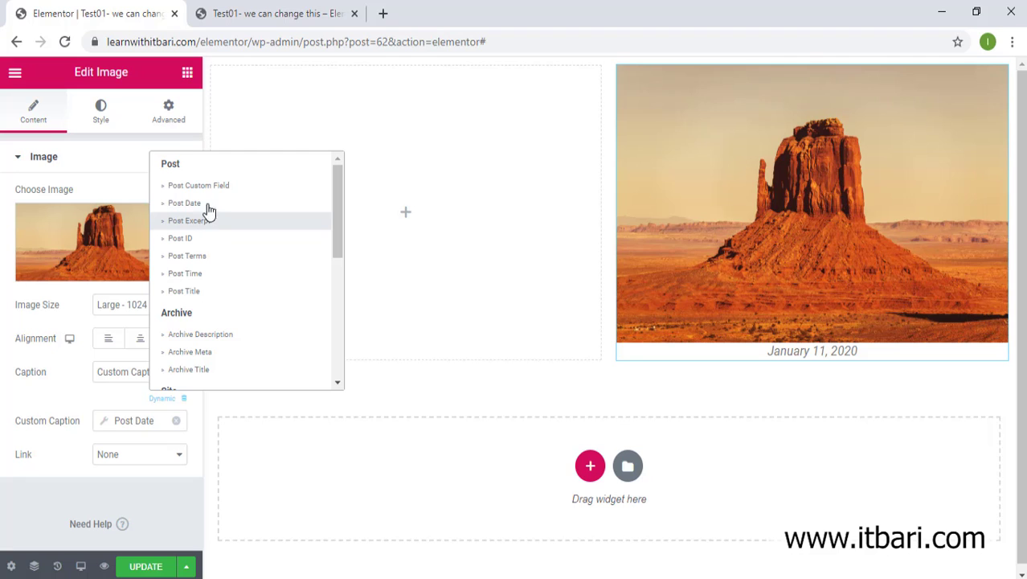
left_click(206, 281)
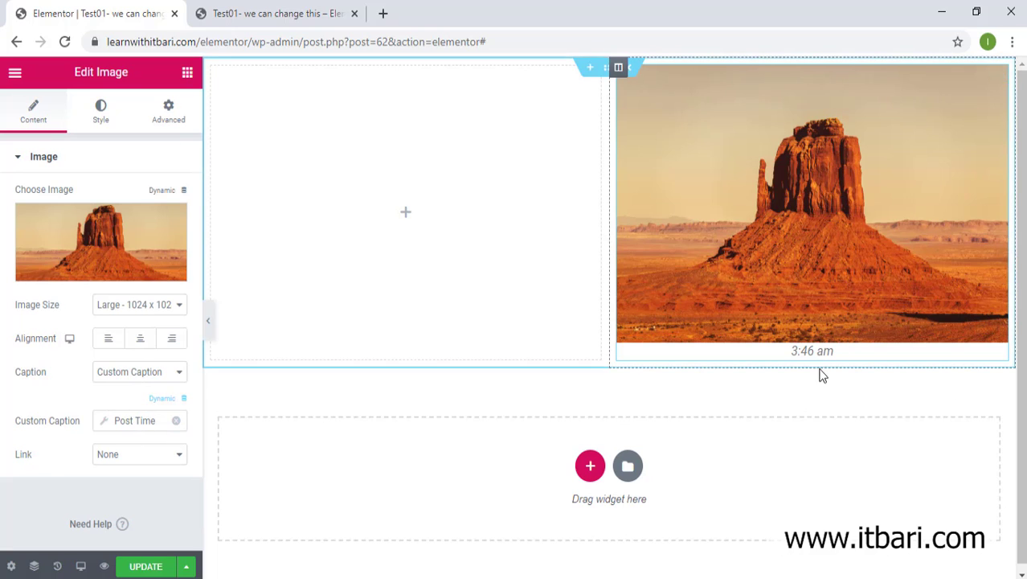
Remove the dynamic Post Time source and clear the custom caption text
left_click(176, 421)
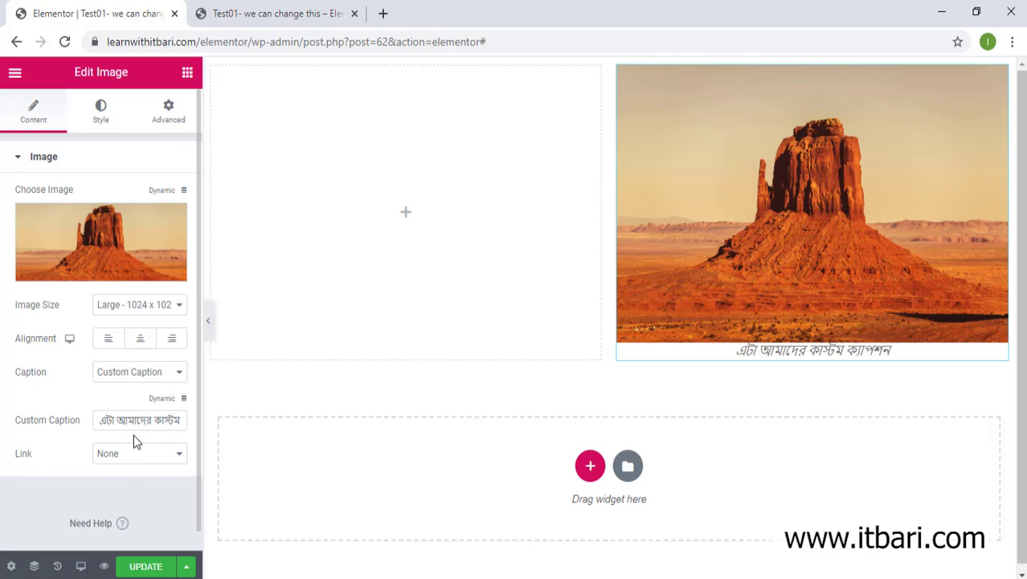
triple_click(140, 424)
key("BackSpace")
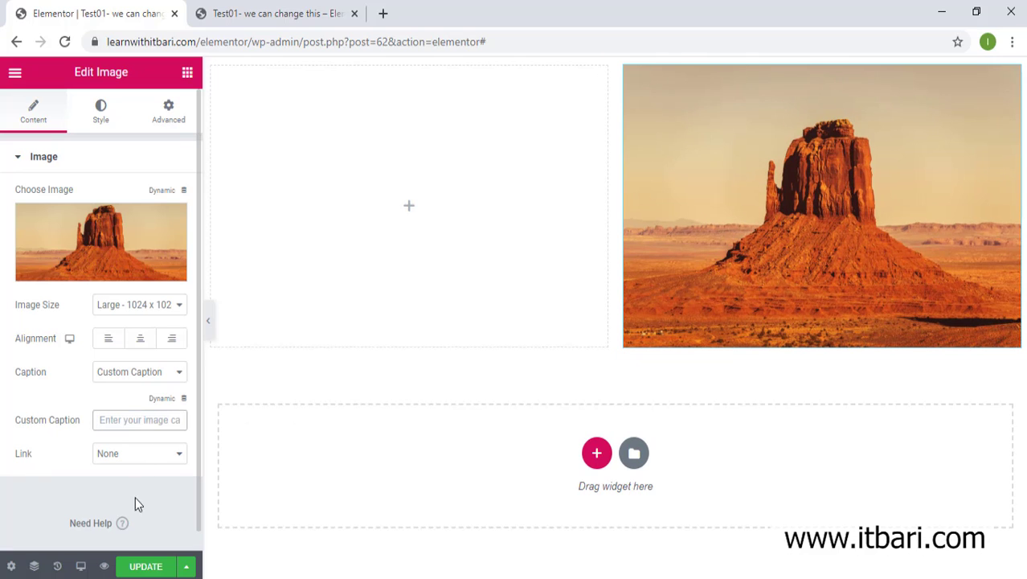
Link the image to its Media File with Lightbox set to Yes, and update the page
left_click(137, 462)
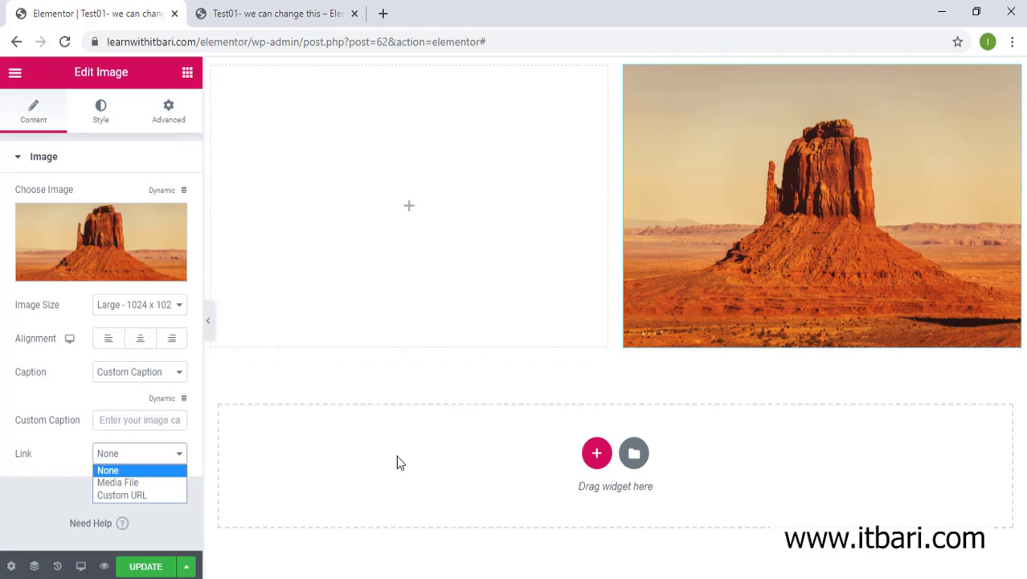
left_click(138, 486)
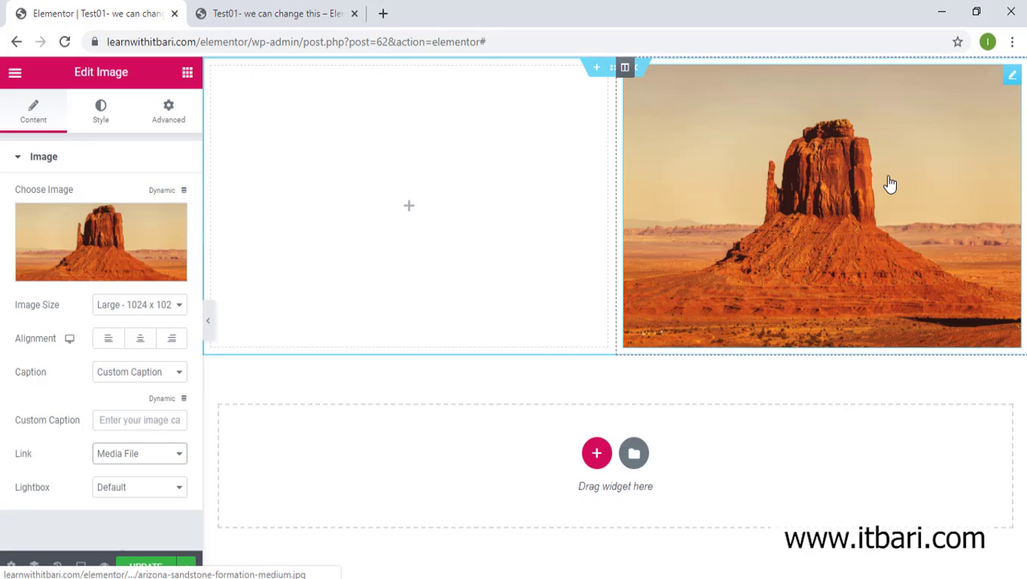
left_click(134, 489)
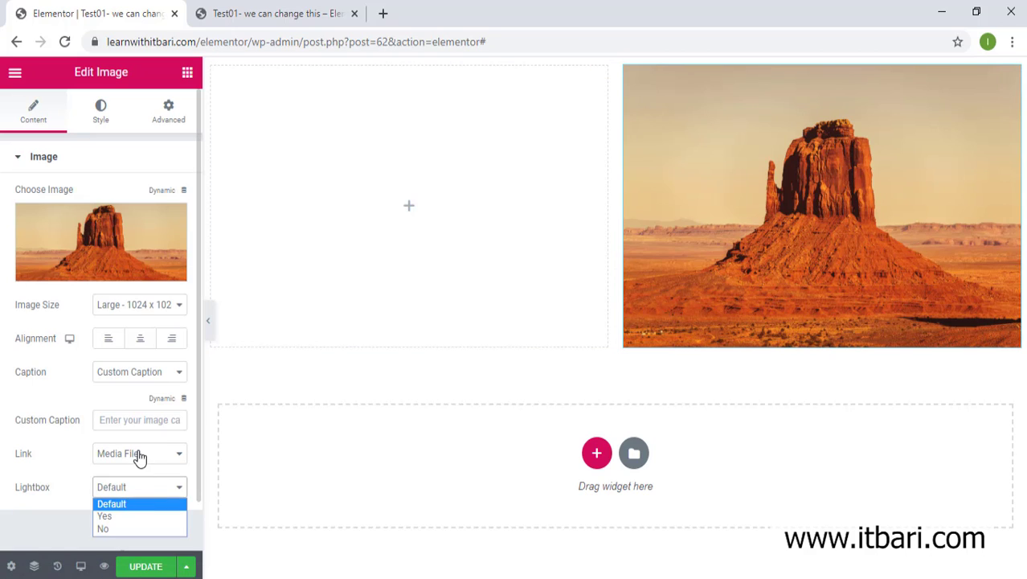
left_click(112, 517)
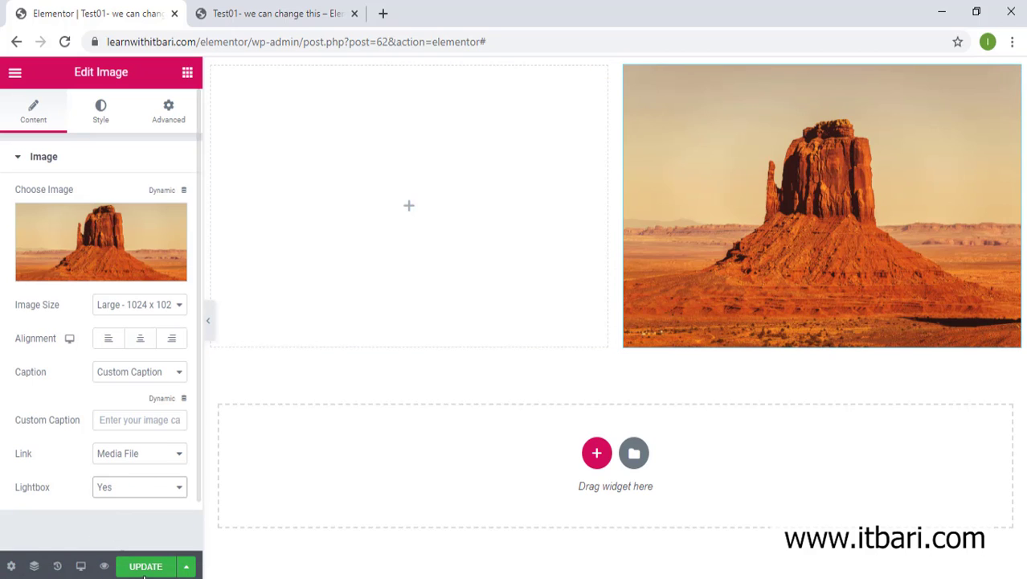
left_click(143, 567)
Reload the live test01 page, check the image's lightbox, and return to the Elementor editor
left_click(277, 14)
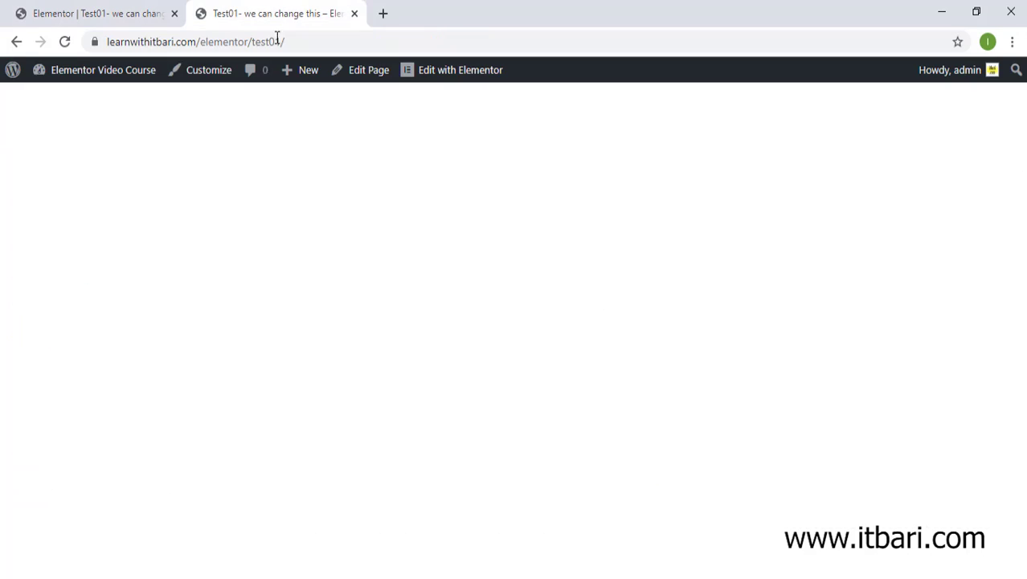
left_click(66, 42)
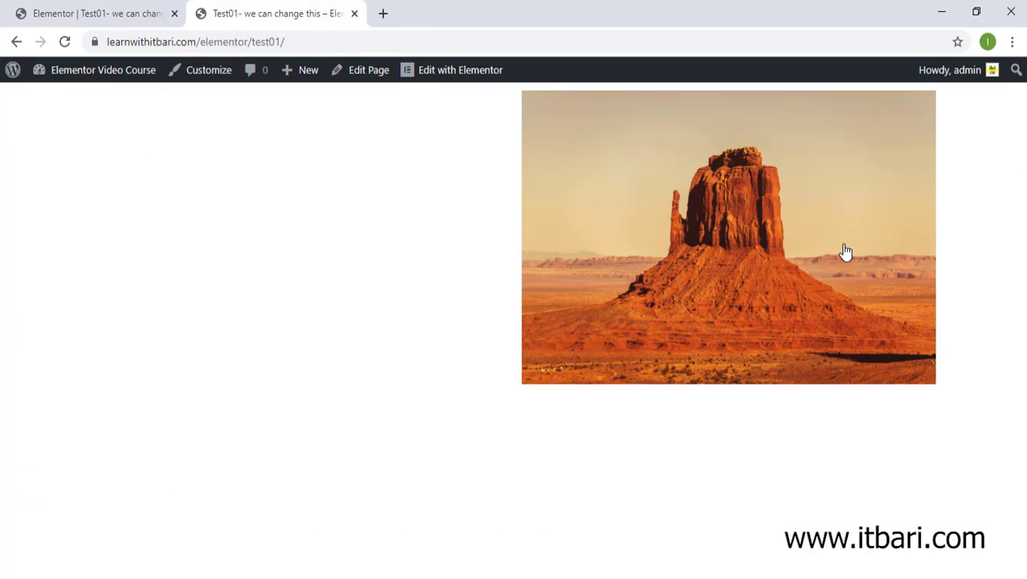
left_click(845, 251)
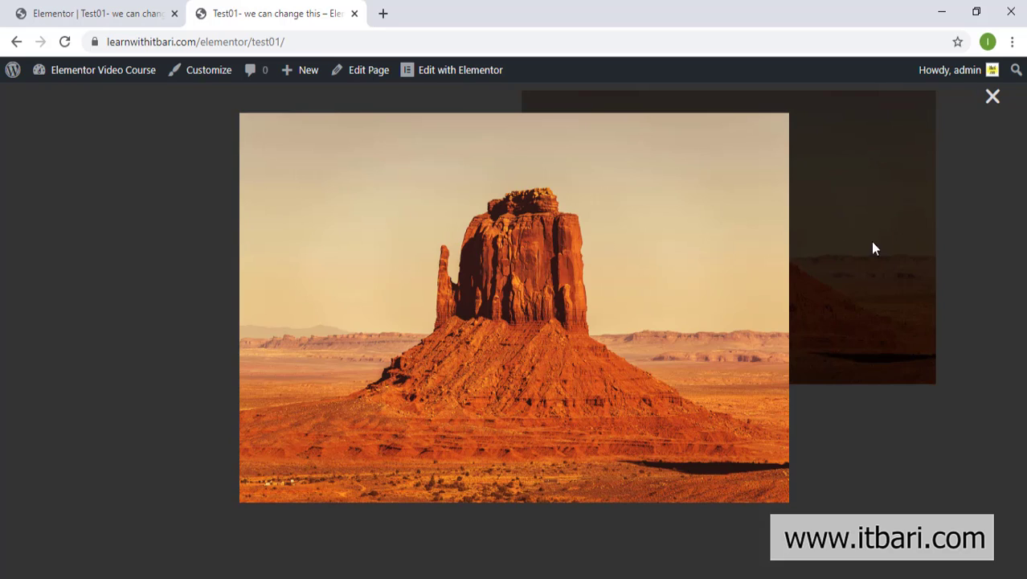
left_click(993, 97)
left_click(108, 8)
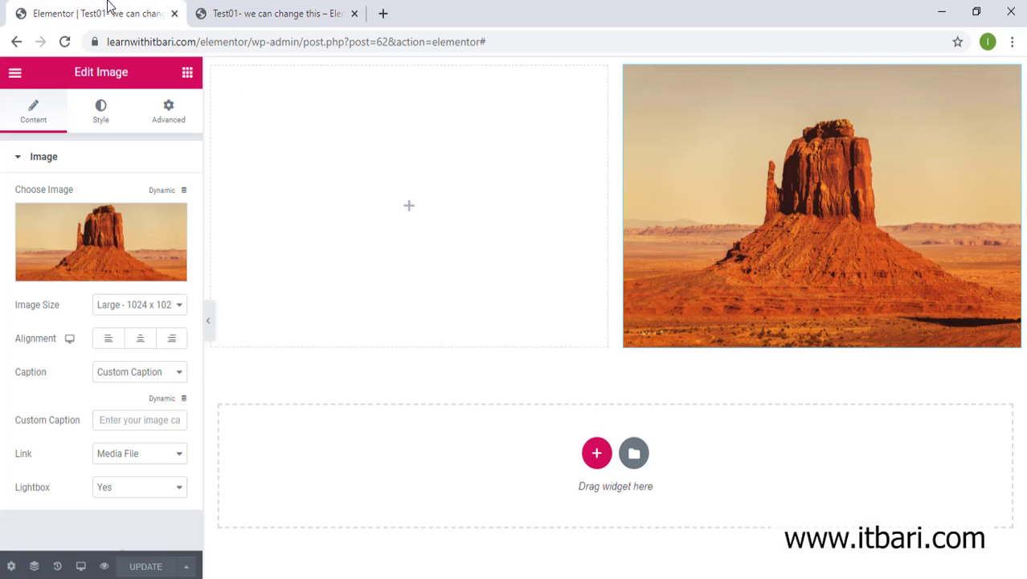
Try the Custom URL link option for the image and set its link to None
left_click(120, 455)
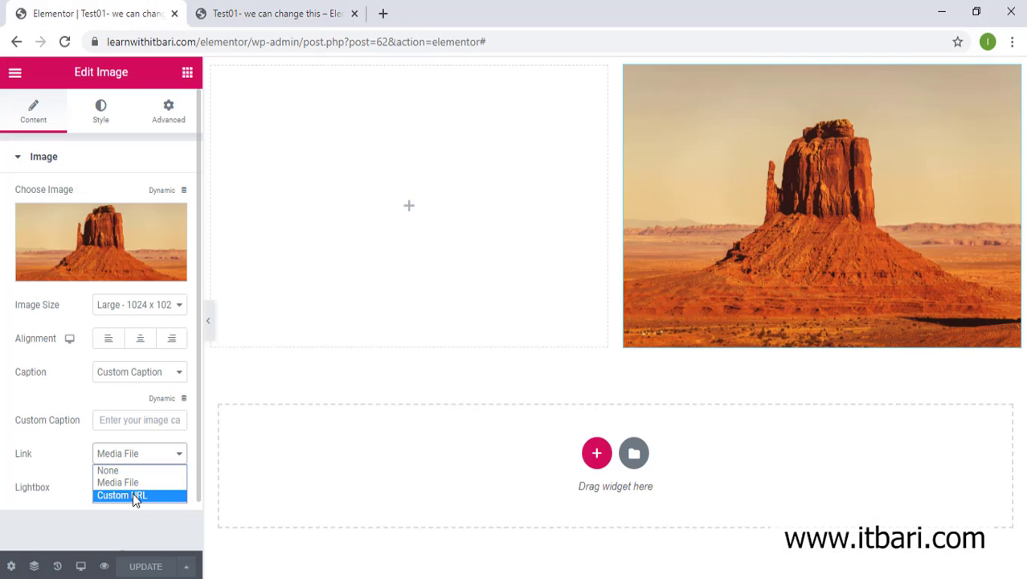
left_click(133, 495)
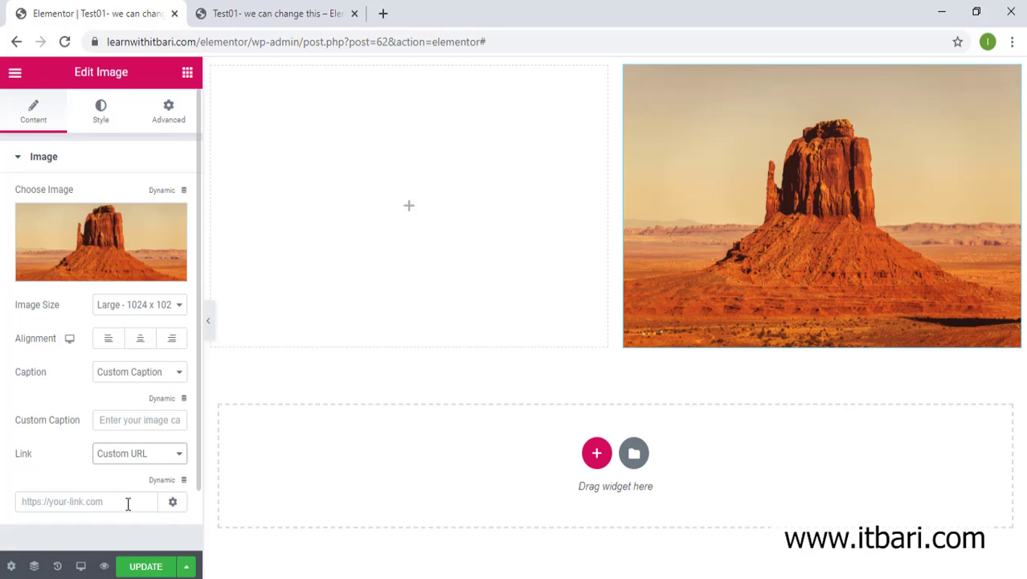
left_click(125, 459)
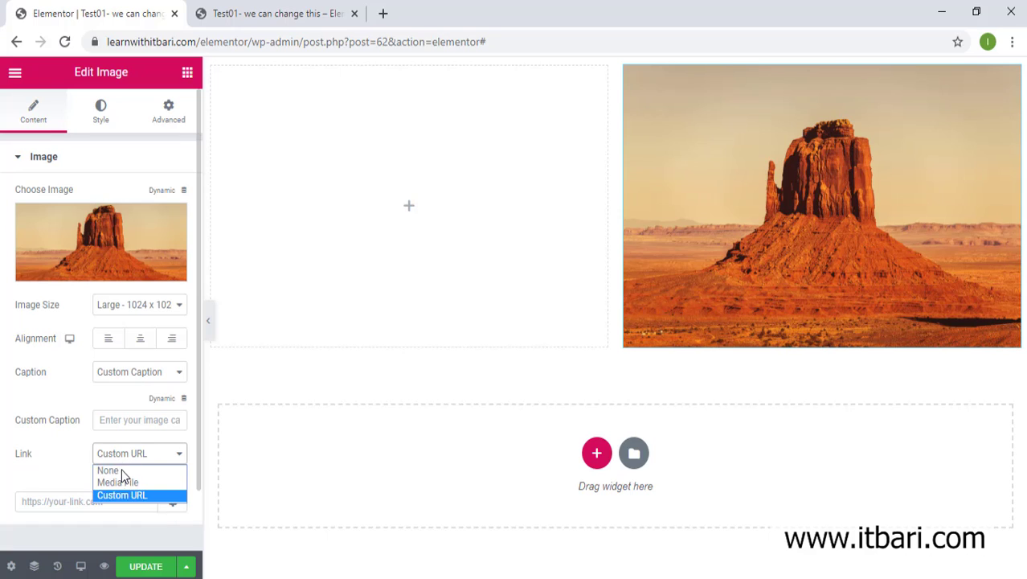
left_click(124, 471)
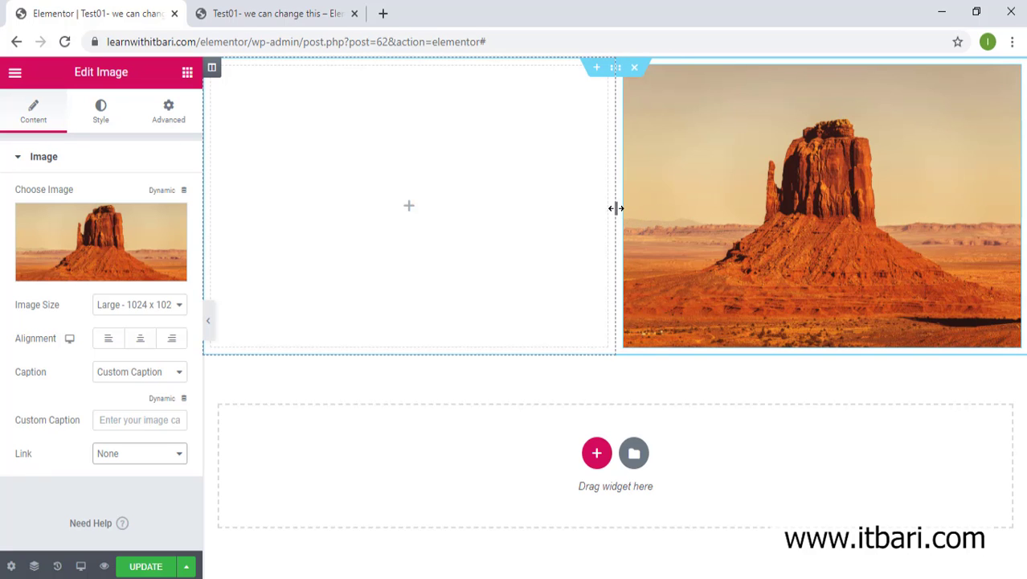
Move the image column ahead of the empty column and resize the two columns to nearly equal widths
left_click_drag(617, 208, 482, 223)
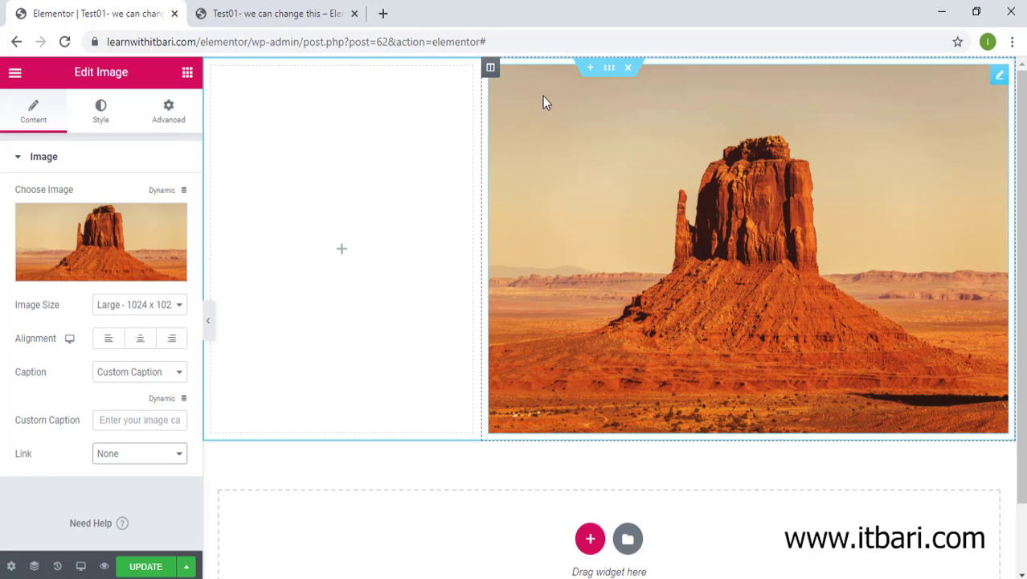
left_click_drag(490, 69, 339, 115)
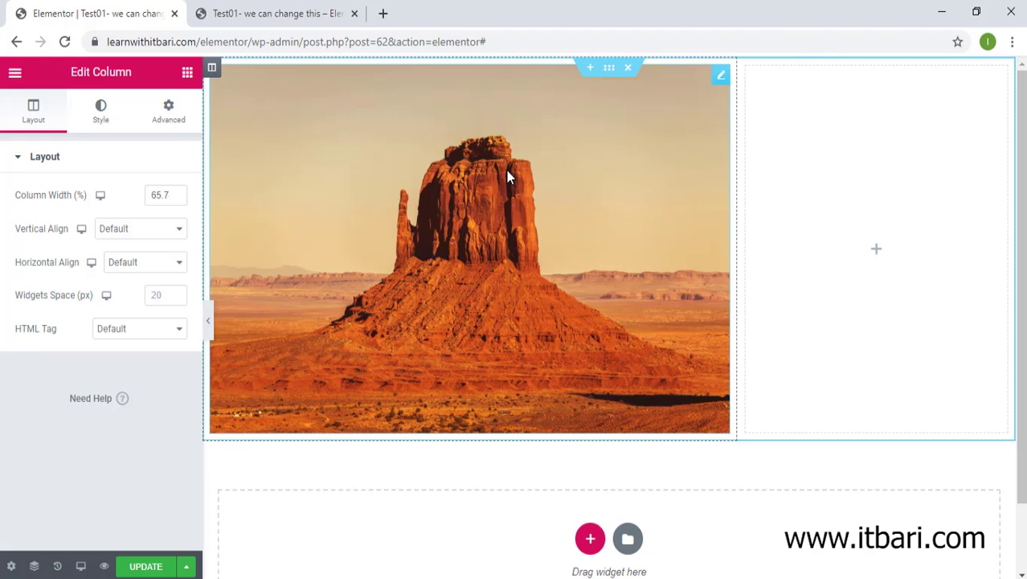
left_click_drag(738, 112, 604, 136)
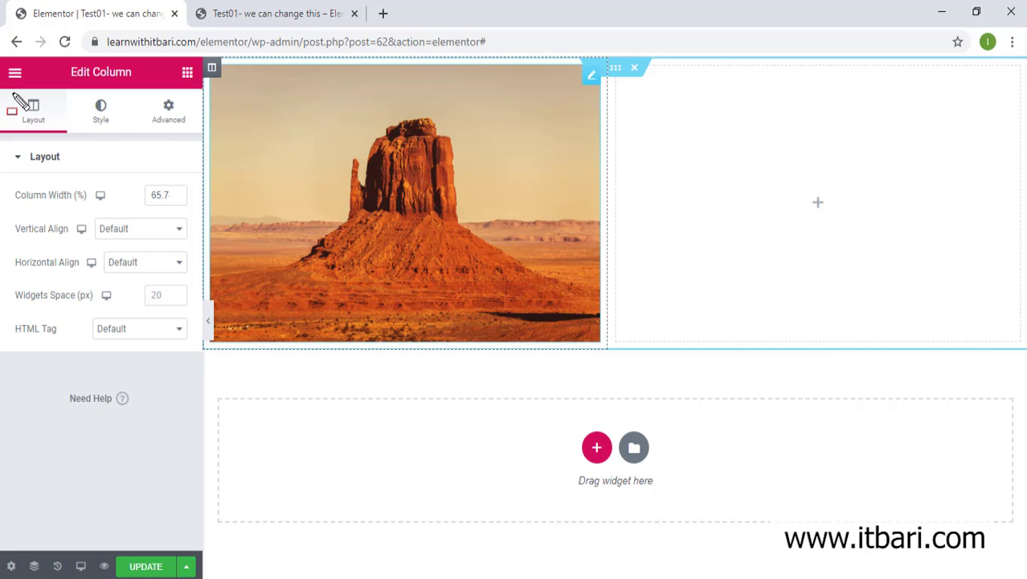
left_click_drag(4, 90, 176, 331)
left_click_drag(193, 406, 200, 443)
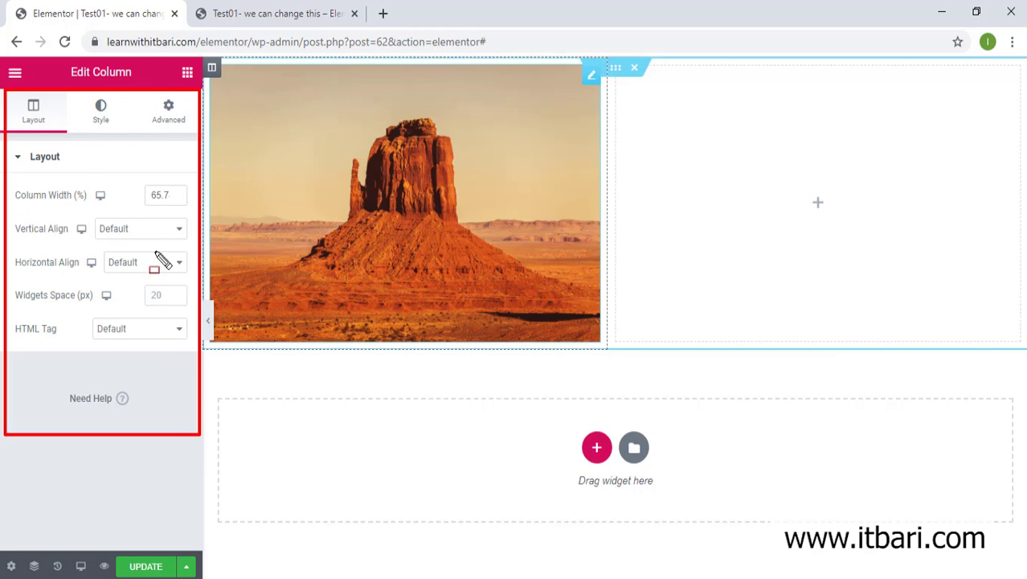
left_click_drag(53, 61, 163, 98)
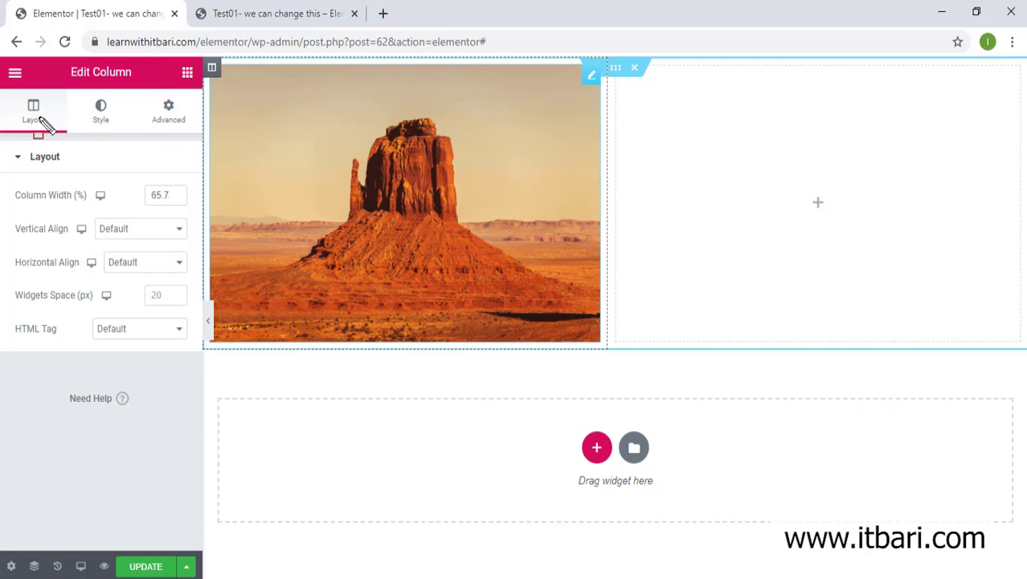
left_click_drag(1, 89, 202, 404)
key("Escape")
Select the Image widget for editing and open its style settings
left_click(591, 78)
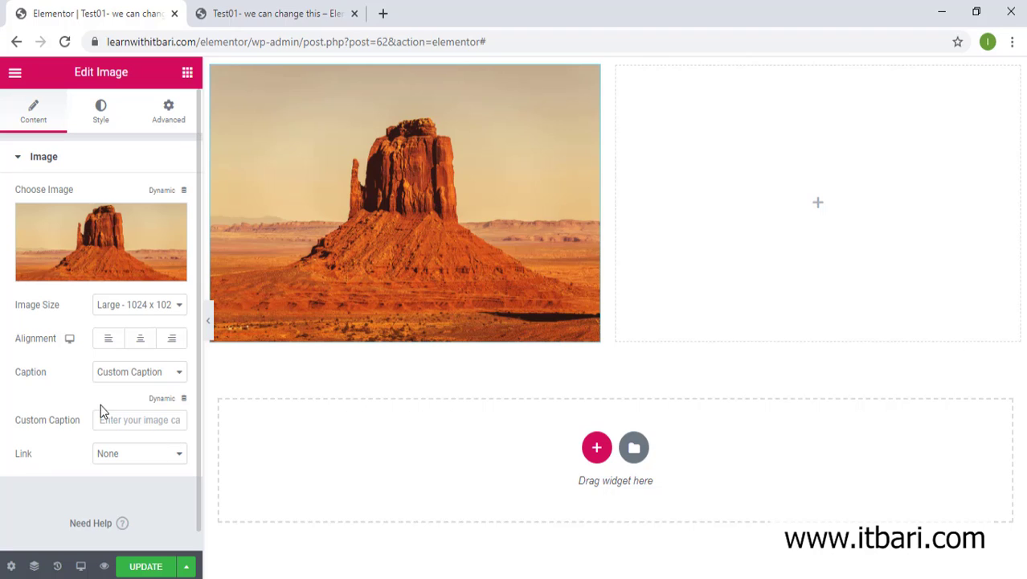
mouse_move(1, 130)
left_mouse_down()
mouse_move(69, 341)
mouse_move(170, 485)
left_mouse_up()
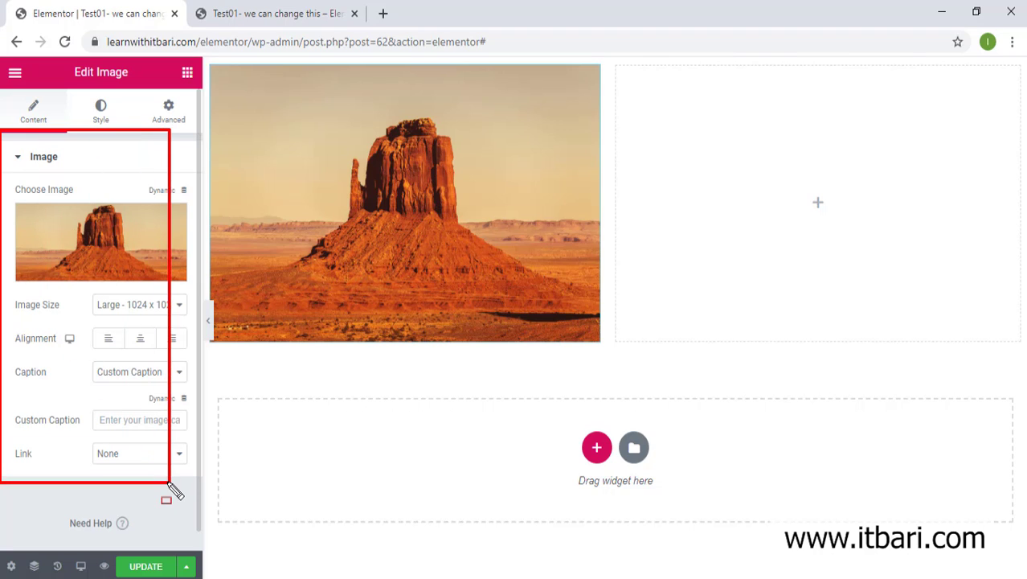
key("Escape")
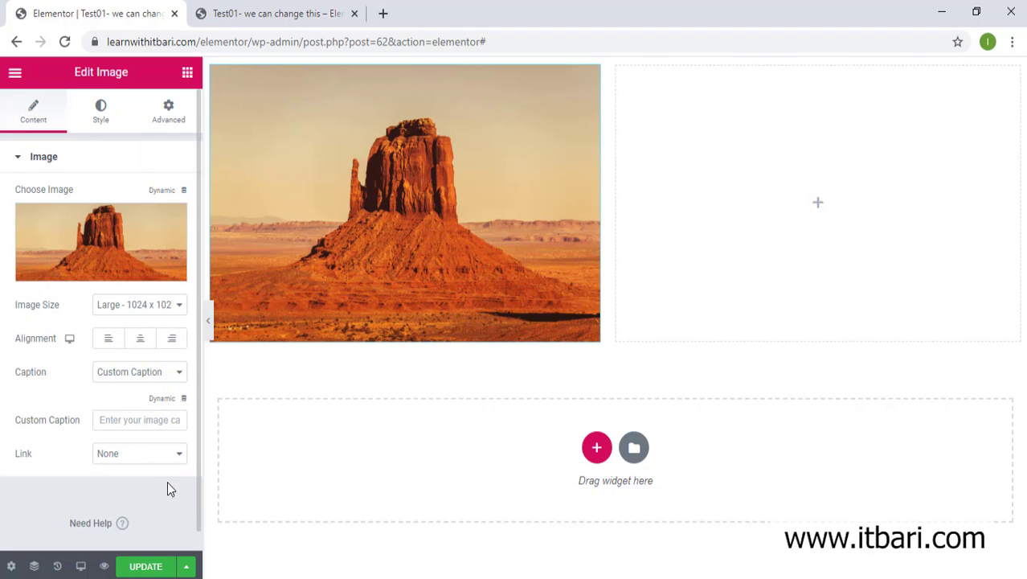
left_click(101, 114)
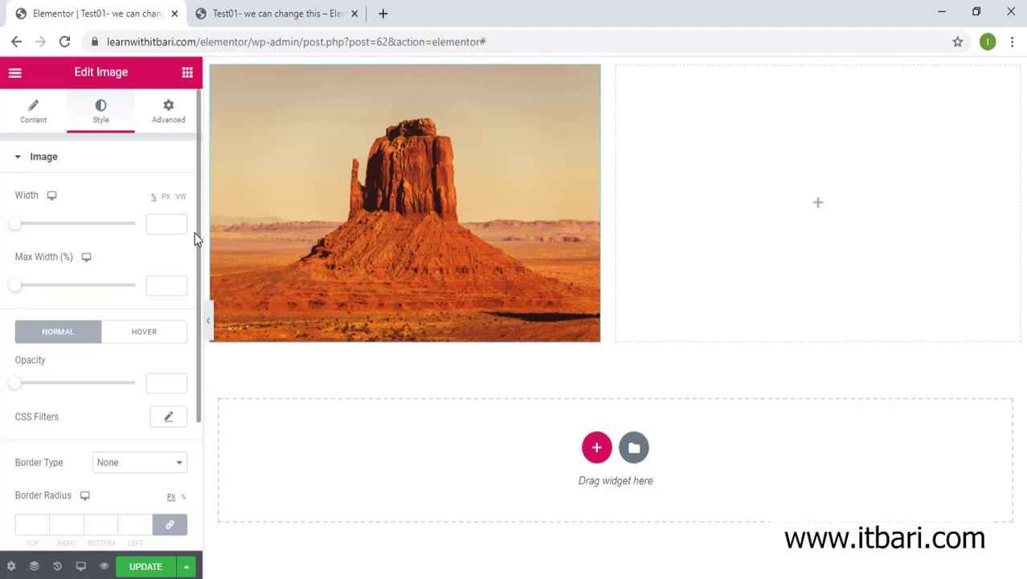
Try an image width of 6, switch the width unit to PX and VW, and clear the value
mouse_move(11, 227)
left_mouse_down()
mouse_move(42, 233)
mouse_move(22, 229)
left_mouse_up()
left_click(159, 198)
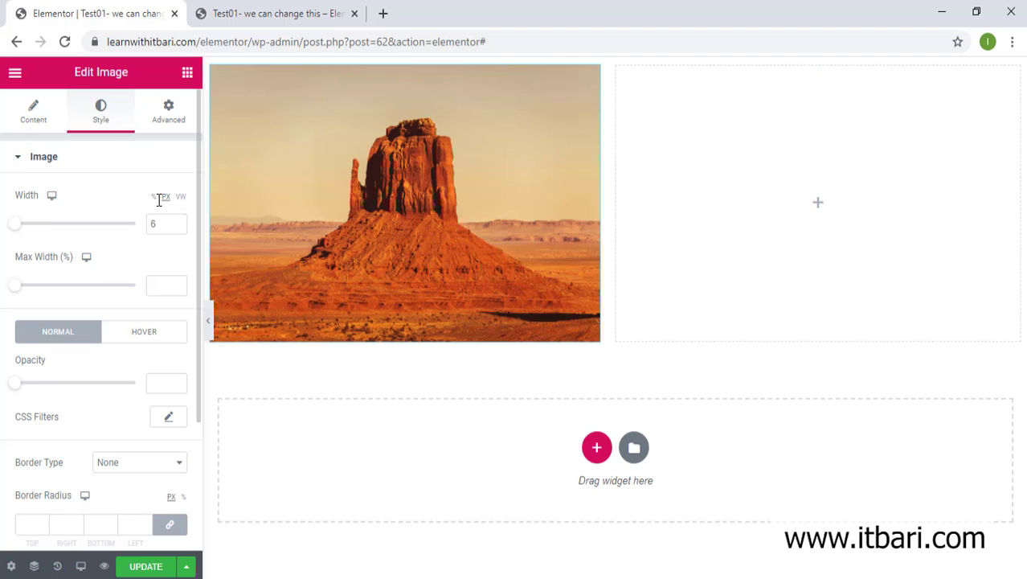
double_click(171, 224)
mouse_move(3, 242)
left_mouse_down()
mouse_move(165, 319)
mouse_move(281, 305)
left_mouse_up()
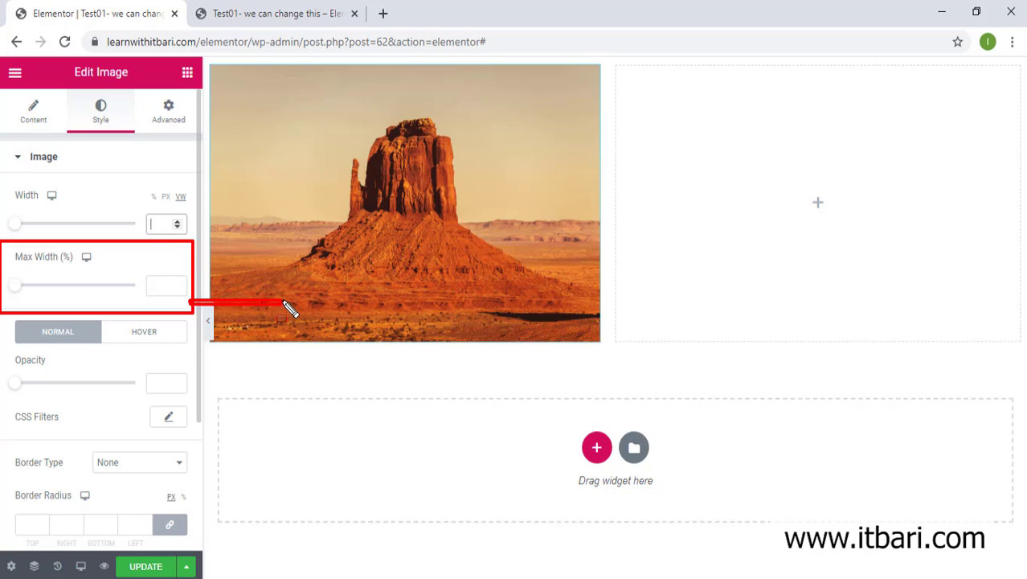
key("Escape")
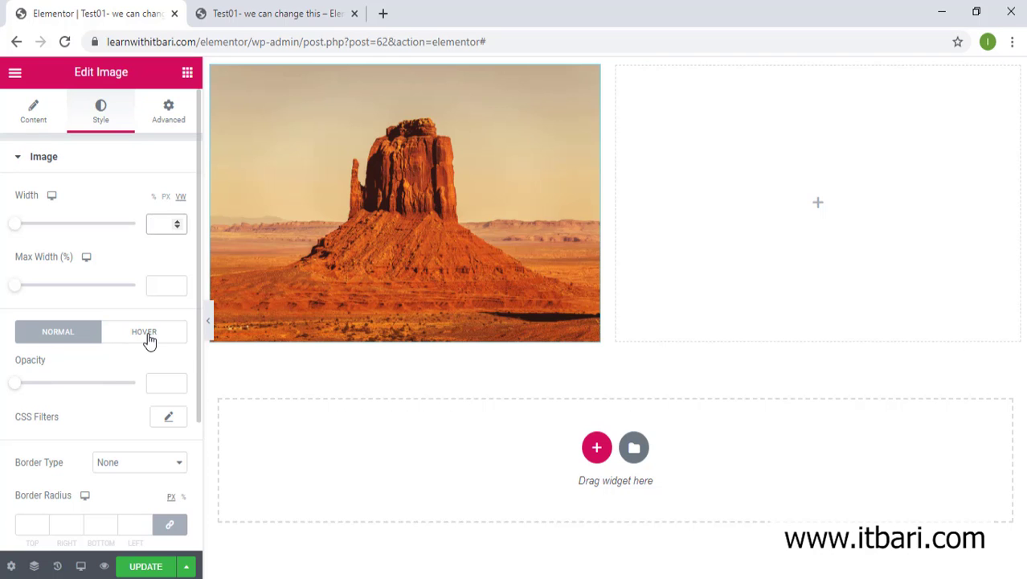
Try an opacity of 0.1 on the image's normal state and clear the value
scroll(149, 340, "down", 1)
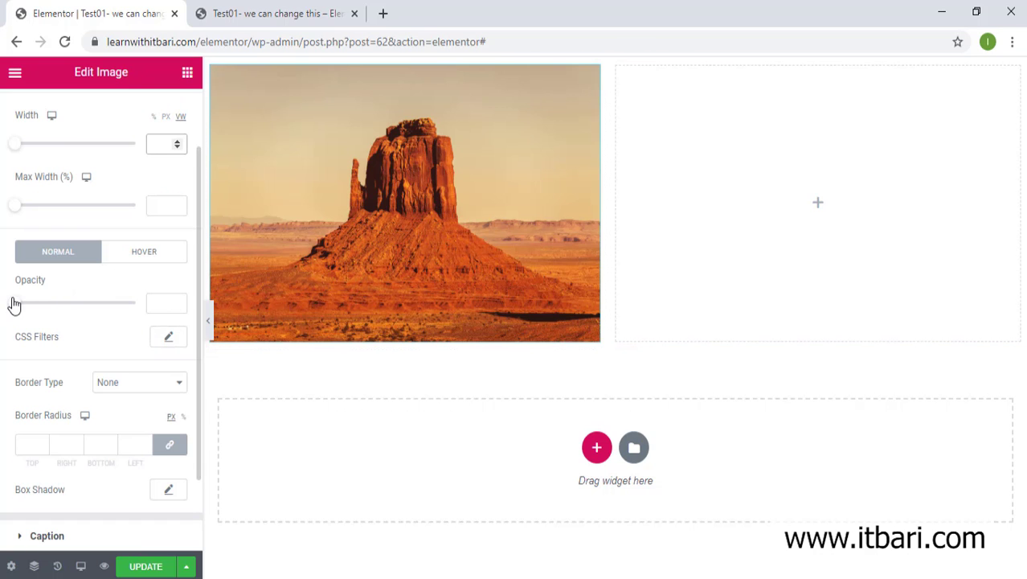
mouse_move(12, 301)
left_mouse_down()
mouse_move(110, 302)
mouse_move(4, 298)
left_mouse_up()
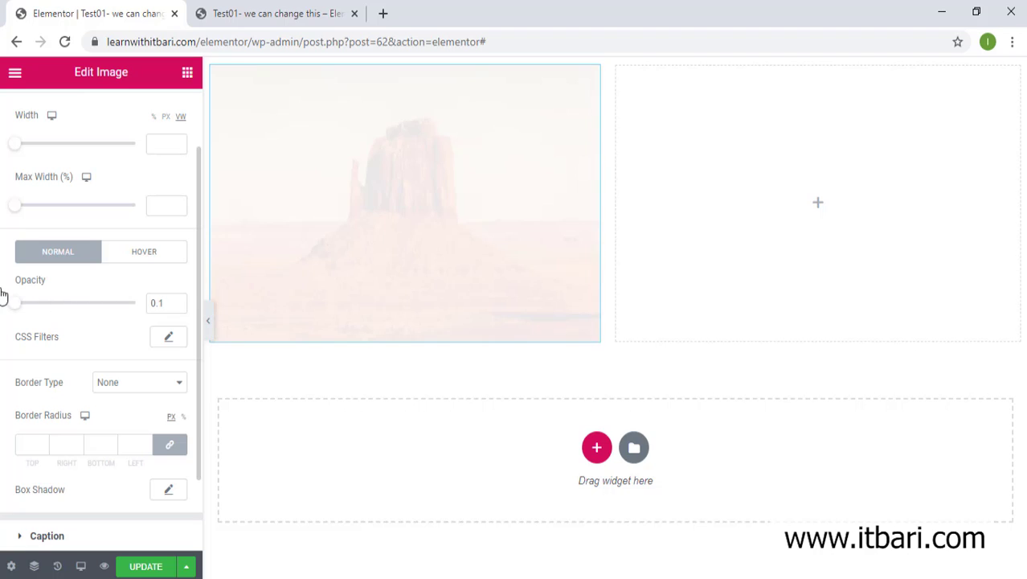
left_click_drag(172, 303, 103, 303)
key("BackSpace")
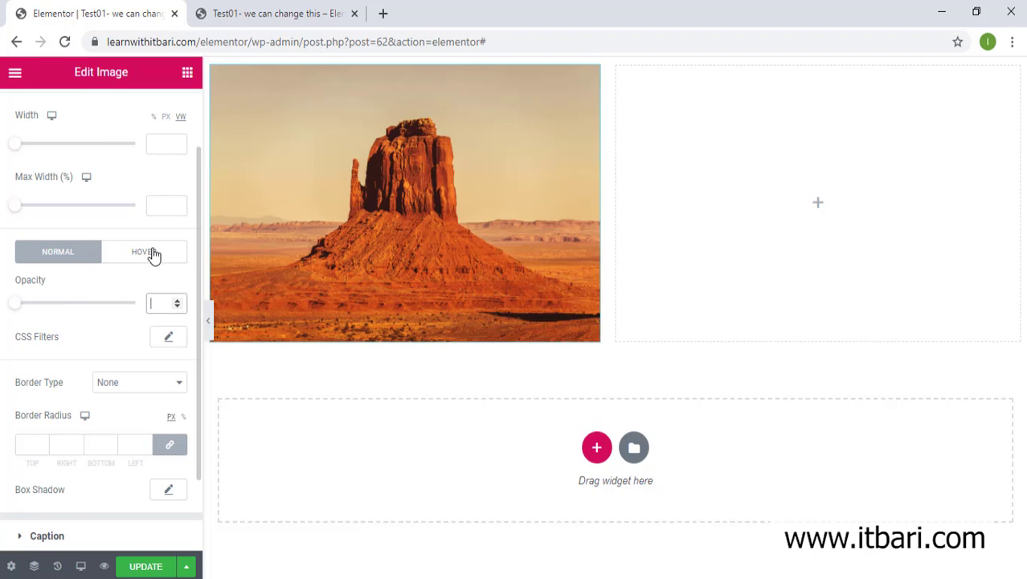
Try an opacity of 0.9 on the image's hover state and clear the value
left_click(149, 253)
left_click_drag(18, 305, 126, 310)
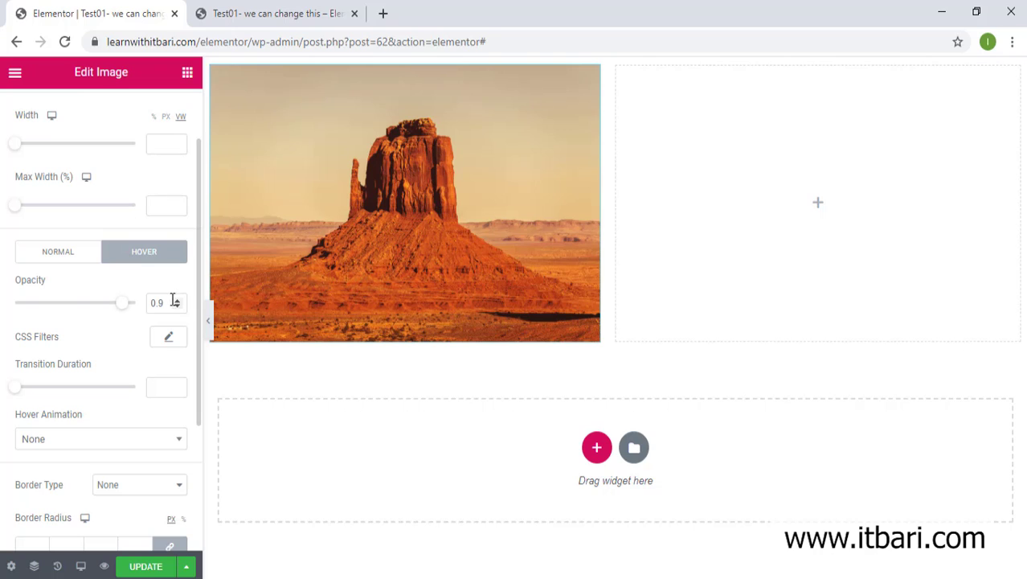
double_click(172, 301)
key("BackSpace")
Try normal-state CSS filters with brightness 117, contrast 147, saturation 128 and hue 89, and reset them to default
left_click(66, 253)
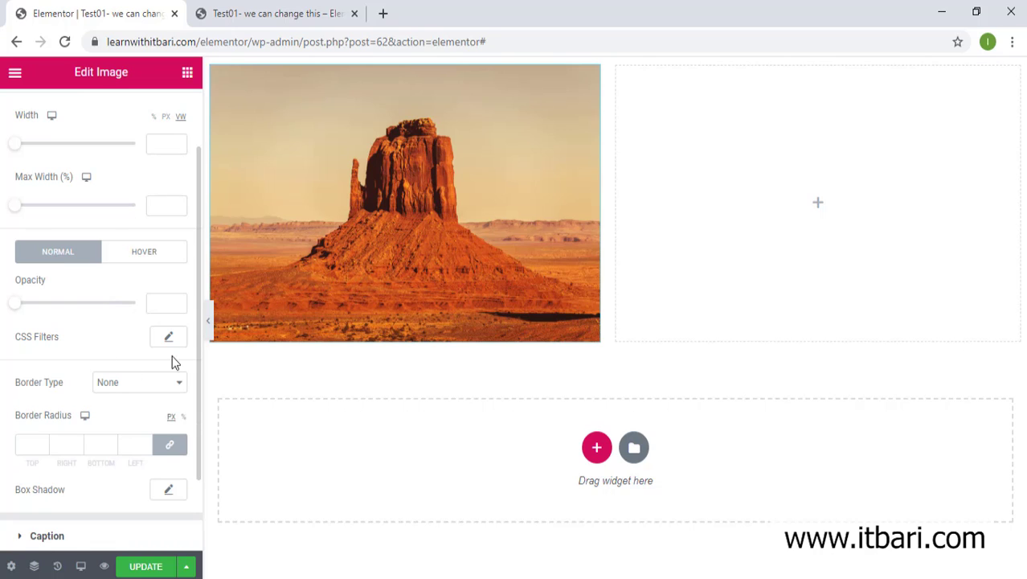
left_click(175, 340)
scroll(138, 337, "down", 2)
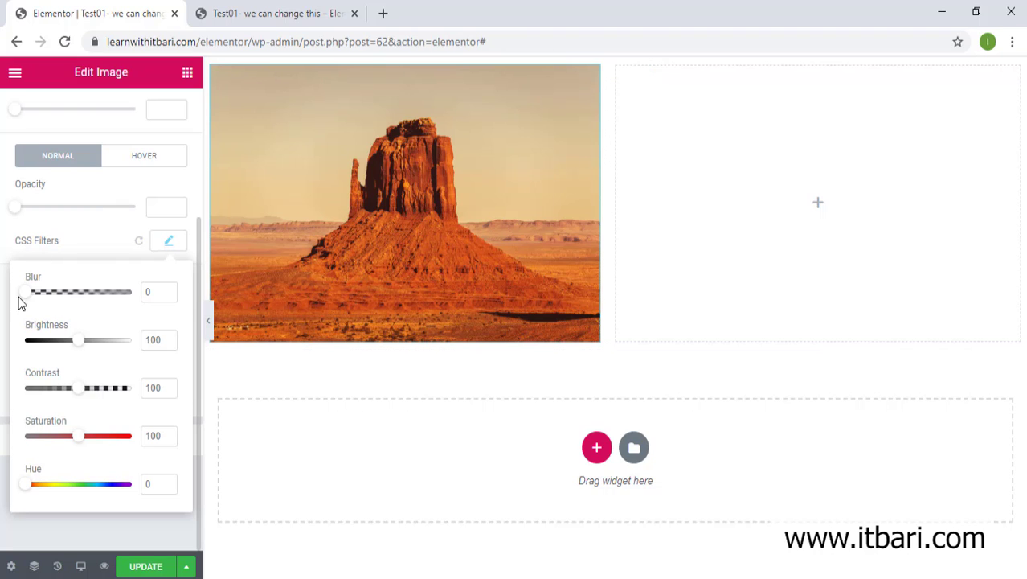
mouse_move(24, 294)
left_mouse_down()
mouse_move(119, 298)
mouse_move(23, 294)
left_mouse_up()
mouse_move(84, 340)
left_mouse_down()
mouse_move(113, 344)
mouse_move(86, 344)
left_mouse_up()
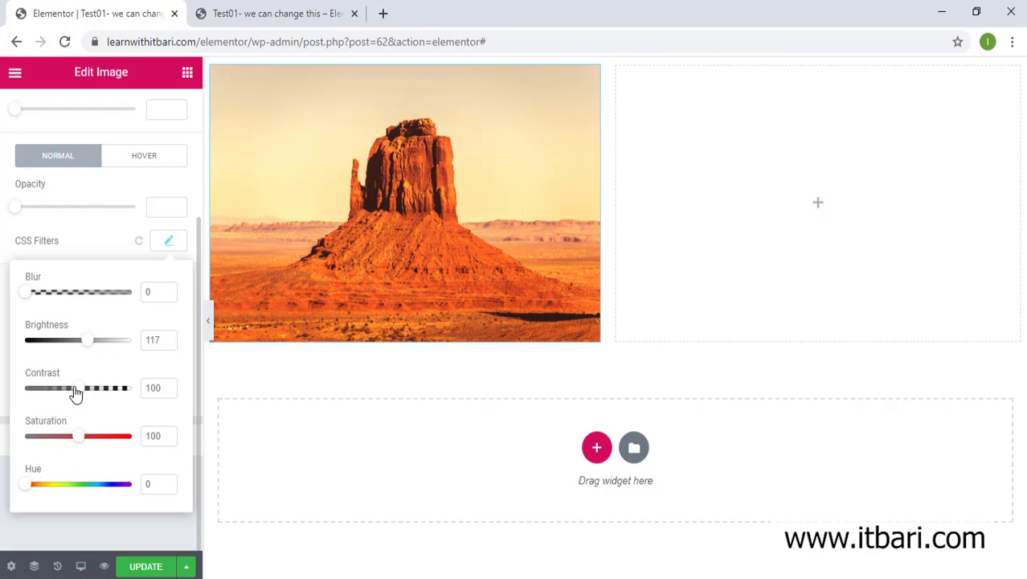
left_click_drag(75, 393, 98, 390)
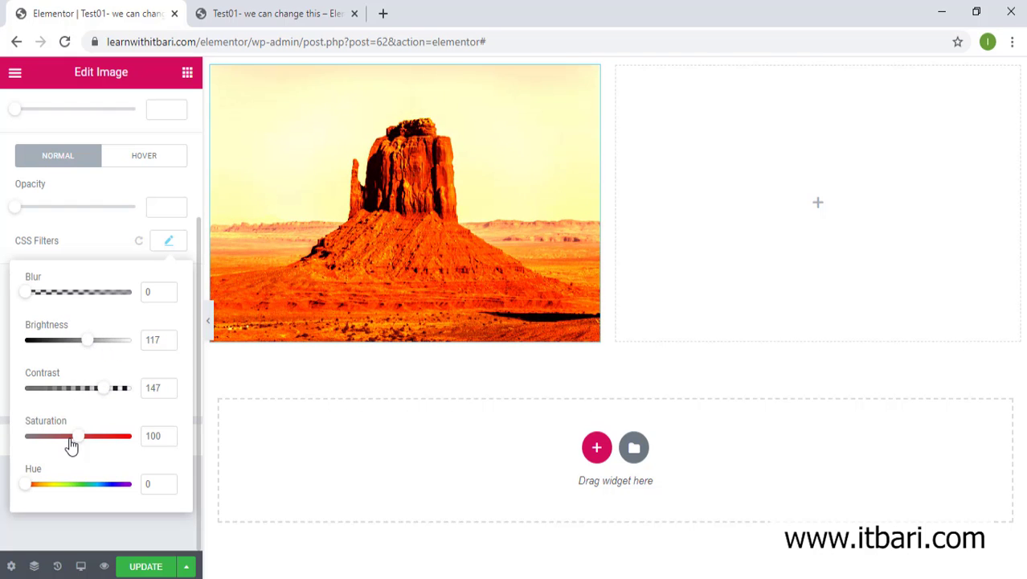
left_click_drag(71, 447, 90, 447)
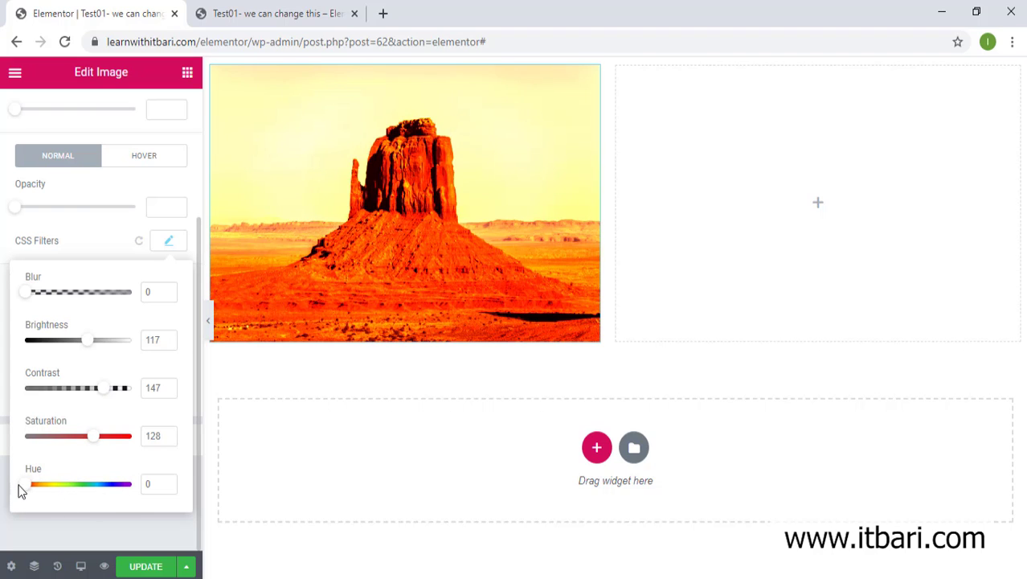
left_click_drag(25, 484, 50, 487)
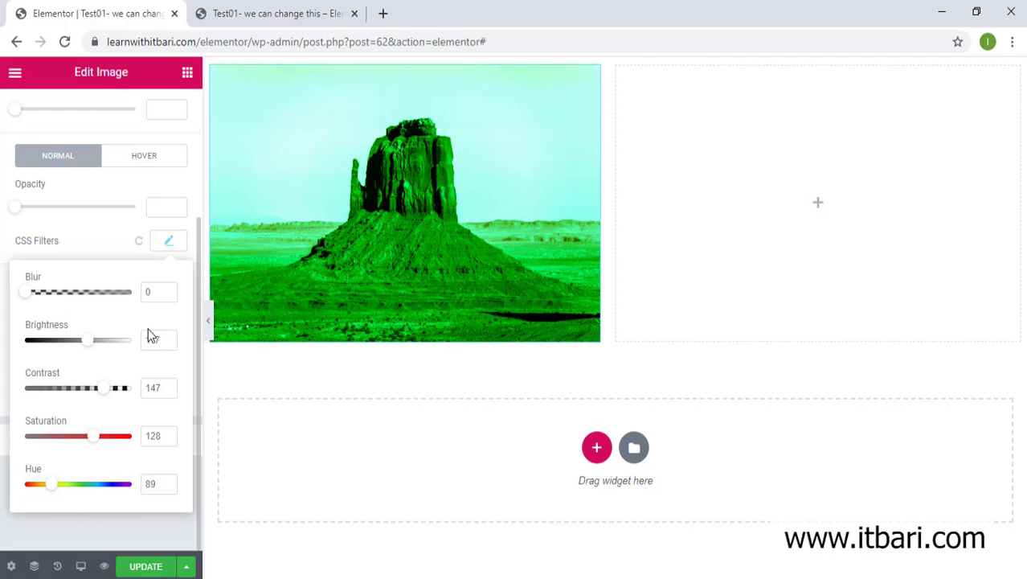
left_click(171, 244)
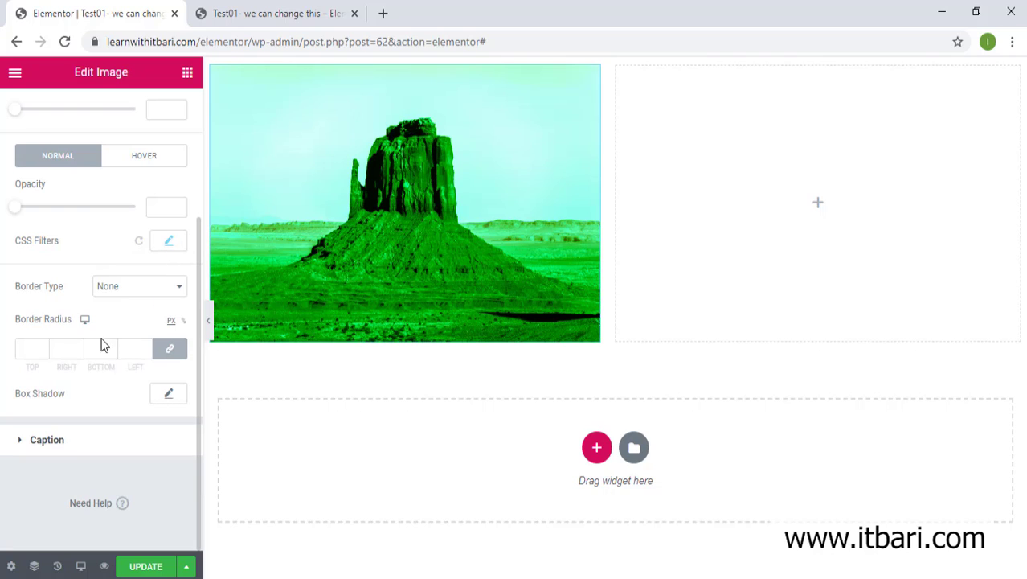
left_click(140, 243)
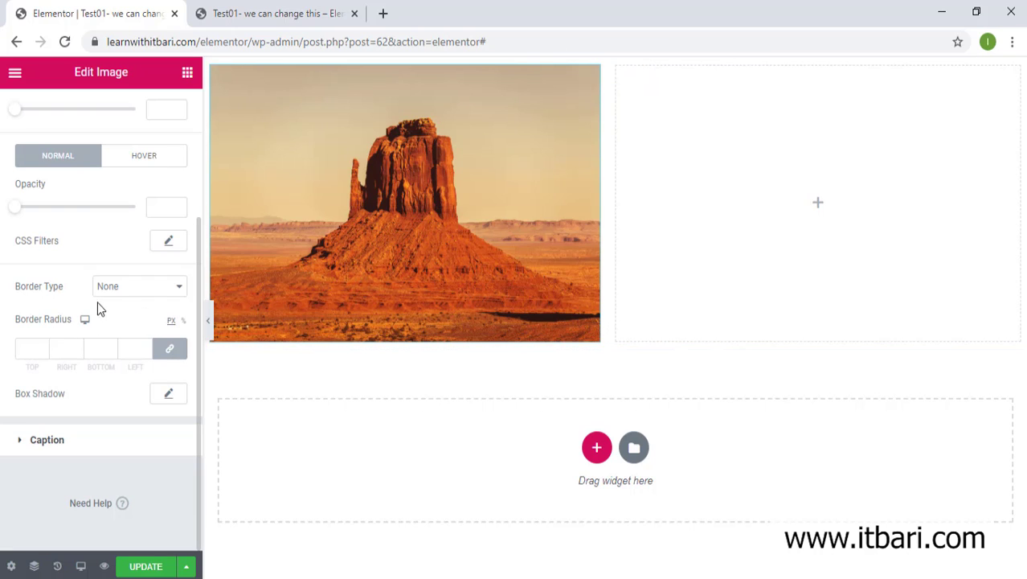
Try the Double border type, and give the image a Solid border with a width of 5 on all sides
left_click(115, 287)
left_click(115, 329)
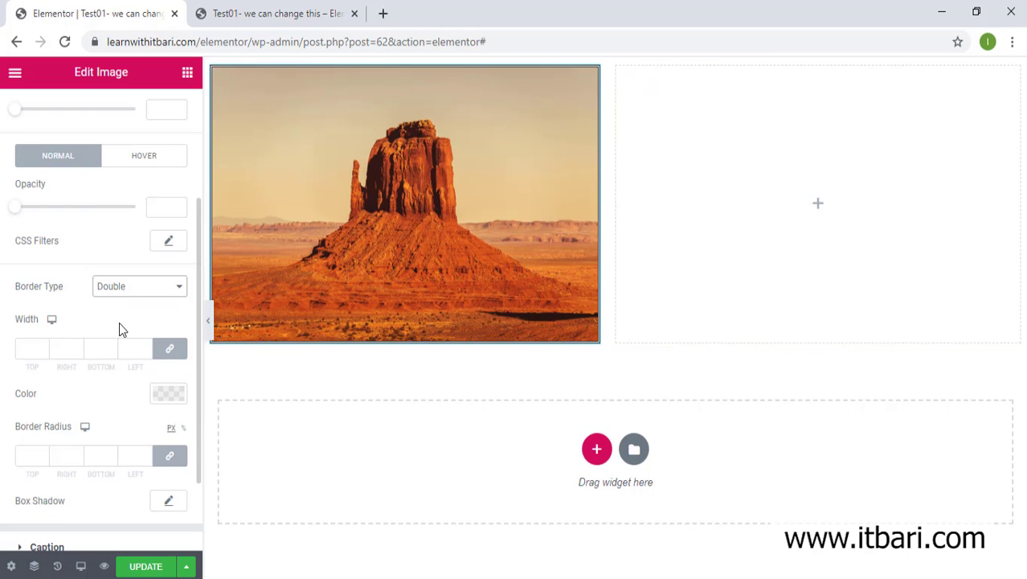
left_click(109, 288)
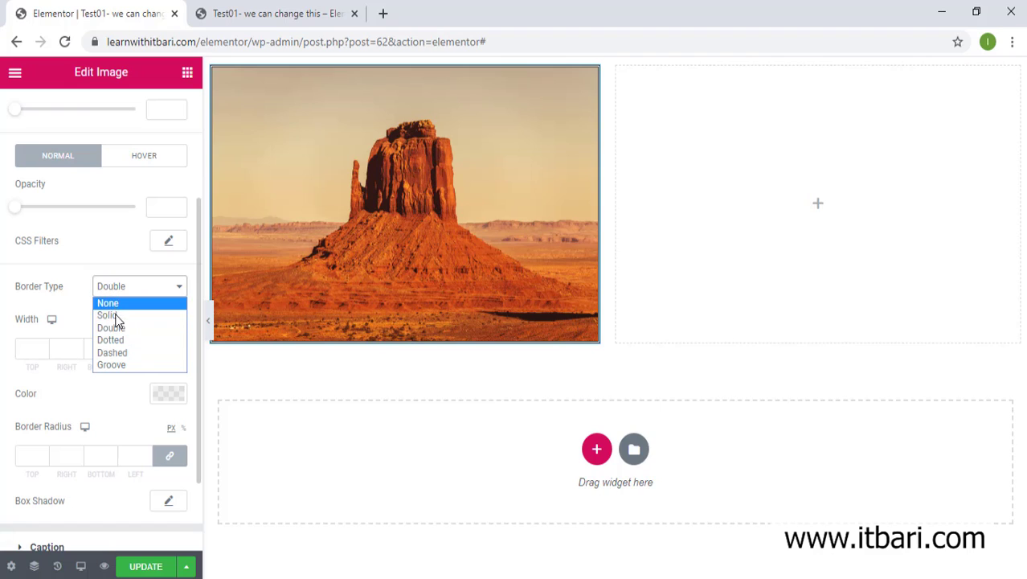
left_click(106, 316)
left_click(33, 347)
type("5")
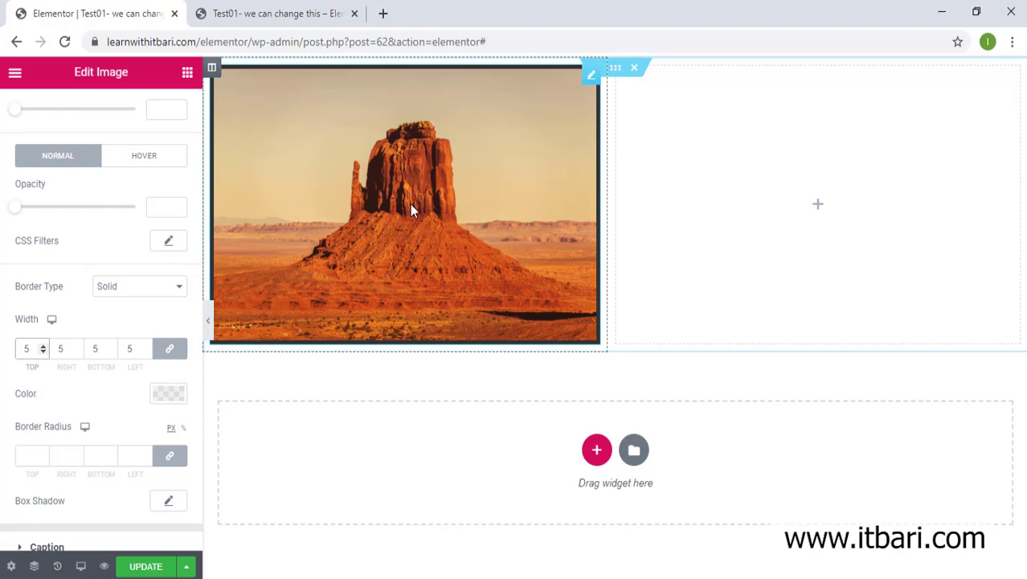
Set the image's border radius to 50 px on all corners
scroll(62, 434, "down", 2)
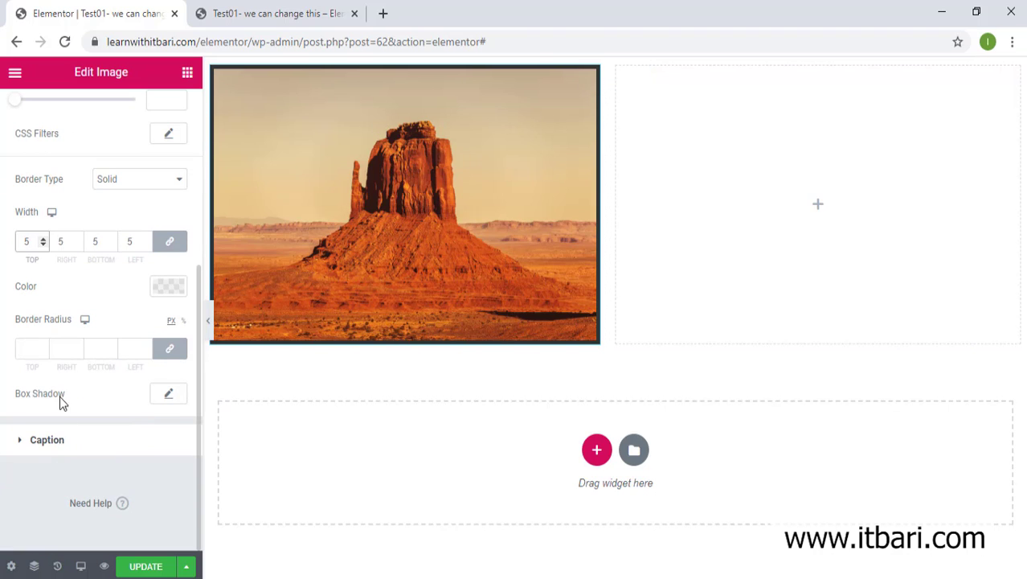
left_click(30, 351)
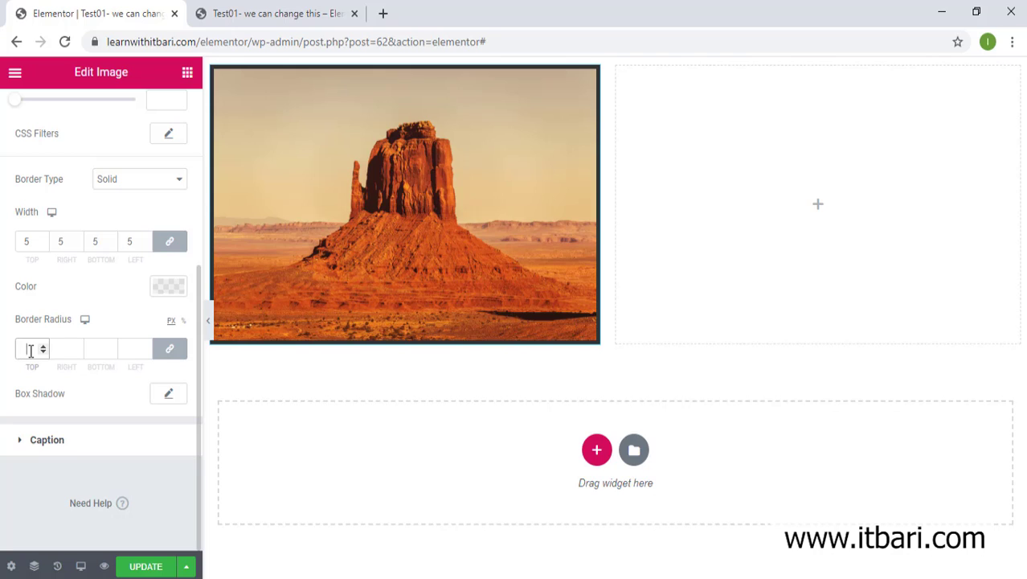
type("50")
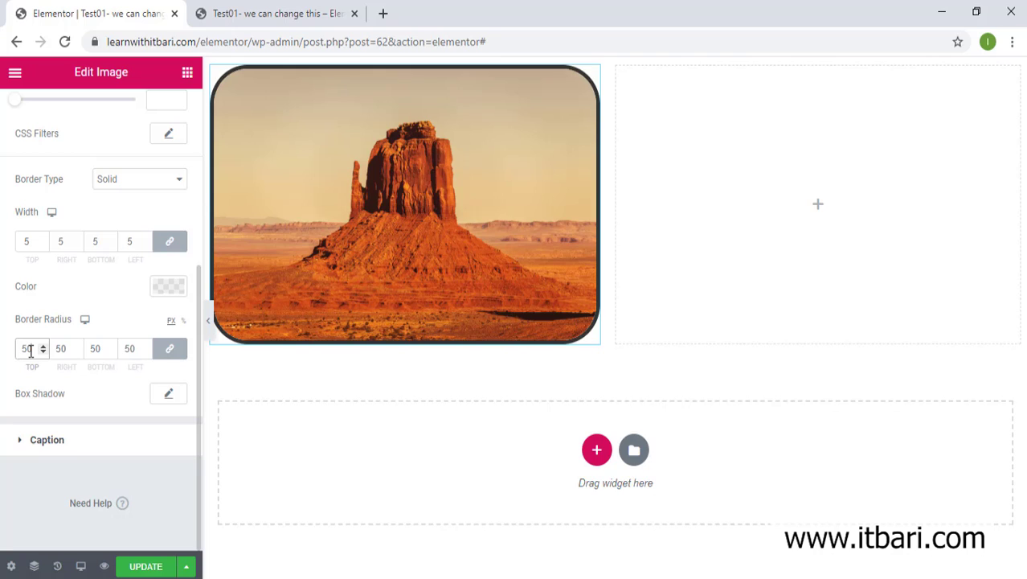
Try a horizontally offset box shadow on the image and reset it to default
left_click(169, 396)
mouse_move(78, 476)
left_mouse_down()
mouse_move(101, 481)
mouse_move(92, 475)
left_mouse_up()
left_click(137, 394)
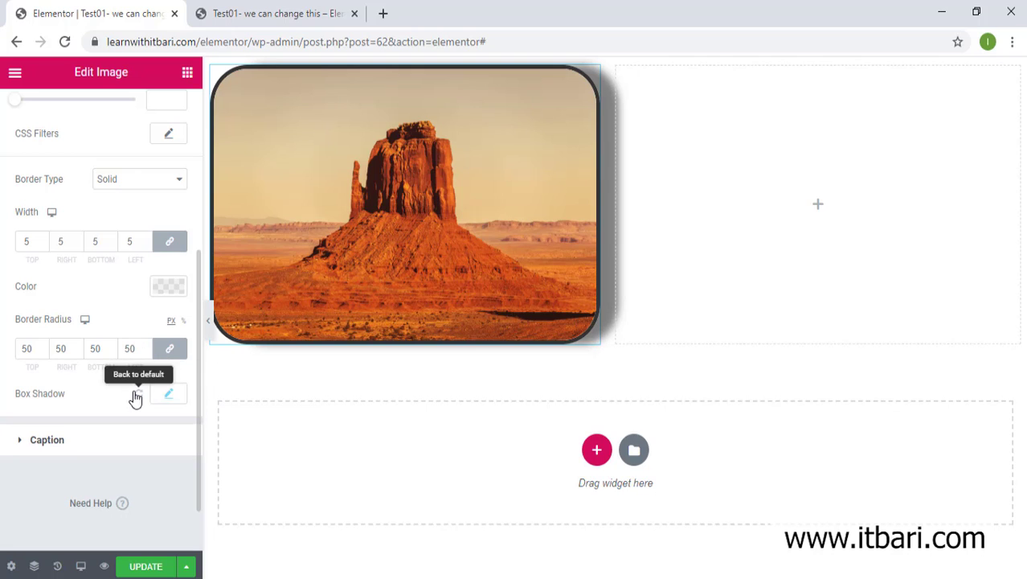
Remove the image's border styling by resetting the box shadow, setting the border type to None and emptying the linked border radius values
left_click(137, 394)
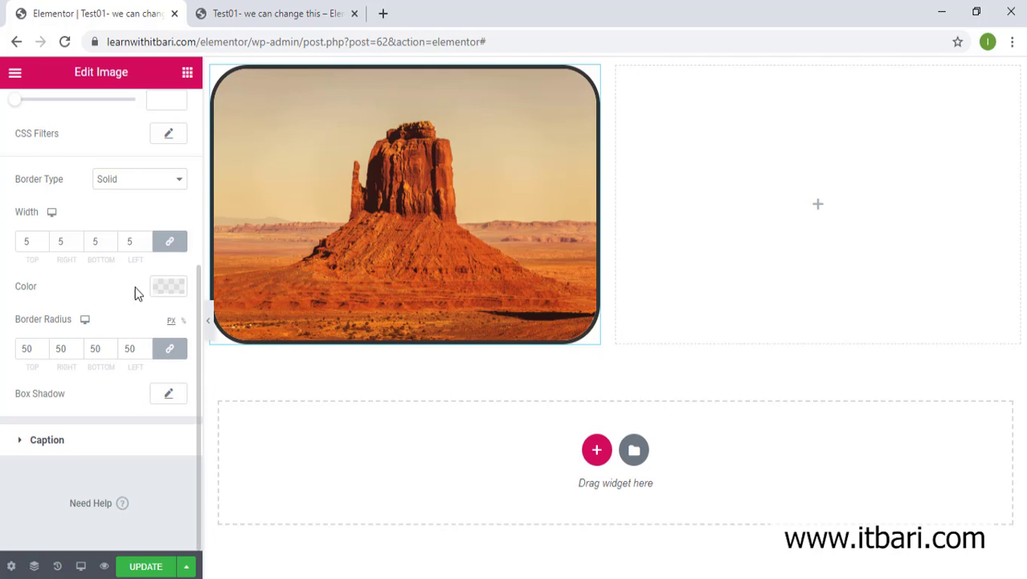
left_click(130, 182)
left_click(133, 195)
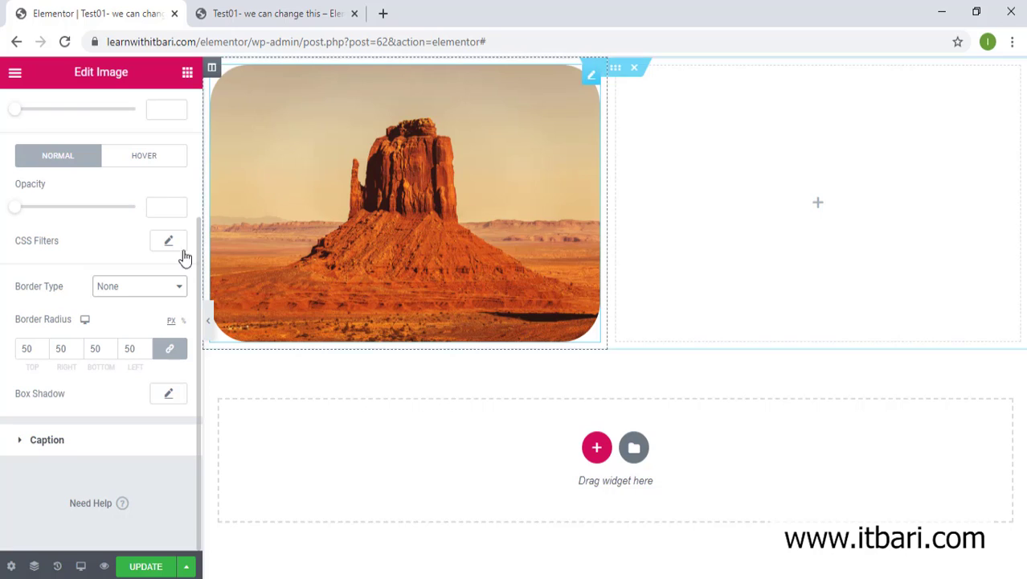
double_click(31, 348)
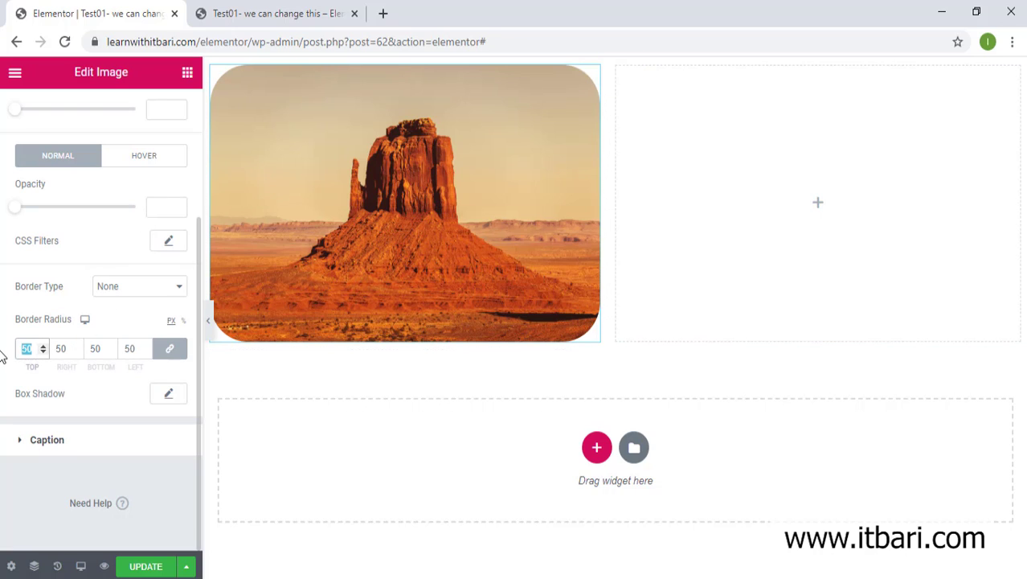
key("BackSpace")
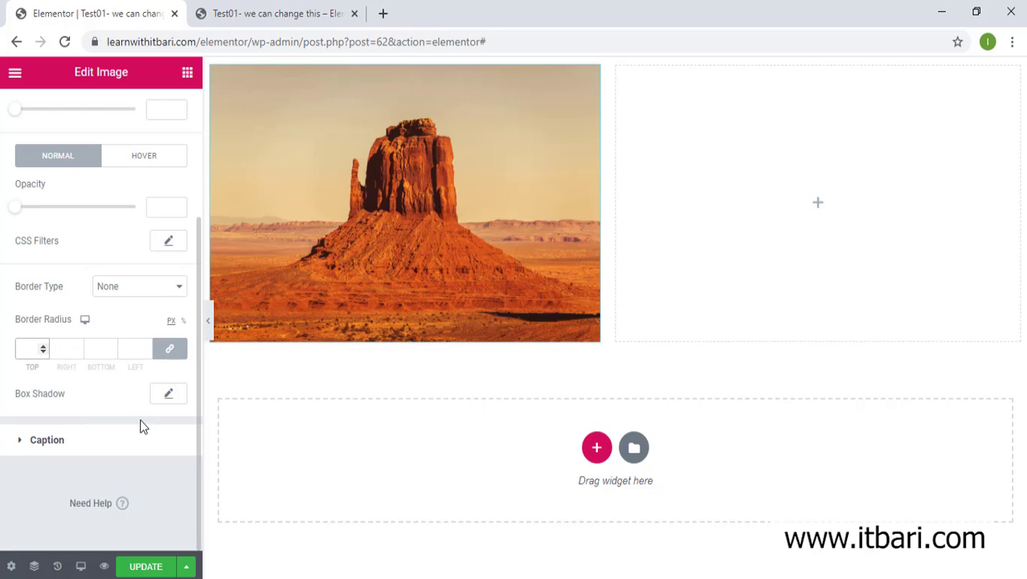
Enter "this is custom image caption" as the image's custom caption
left_click(68, 441)
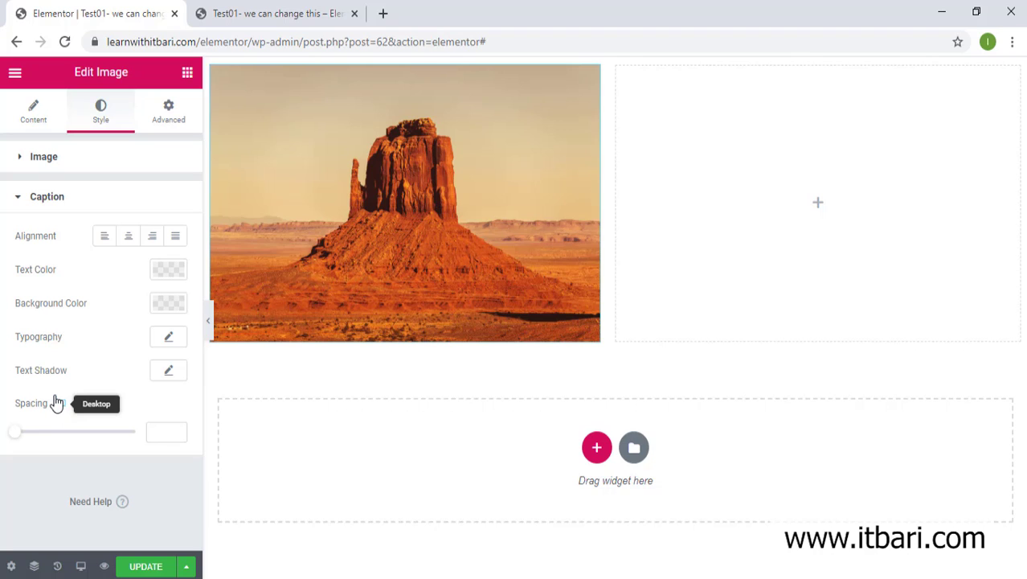
left_click(32, 129)
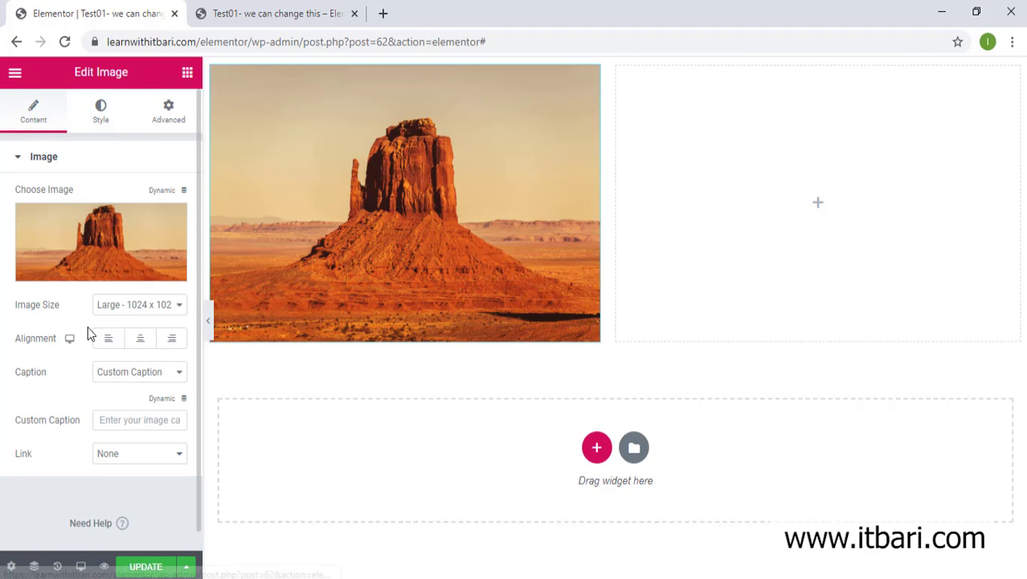
scroll(104, 362, "down", 1)
left_click(121, 399)
type("this ")
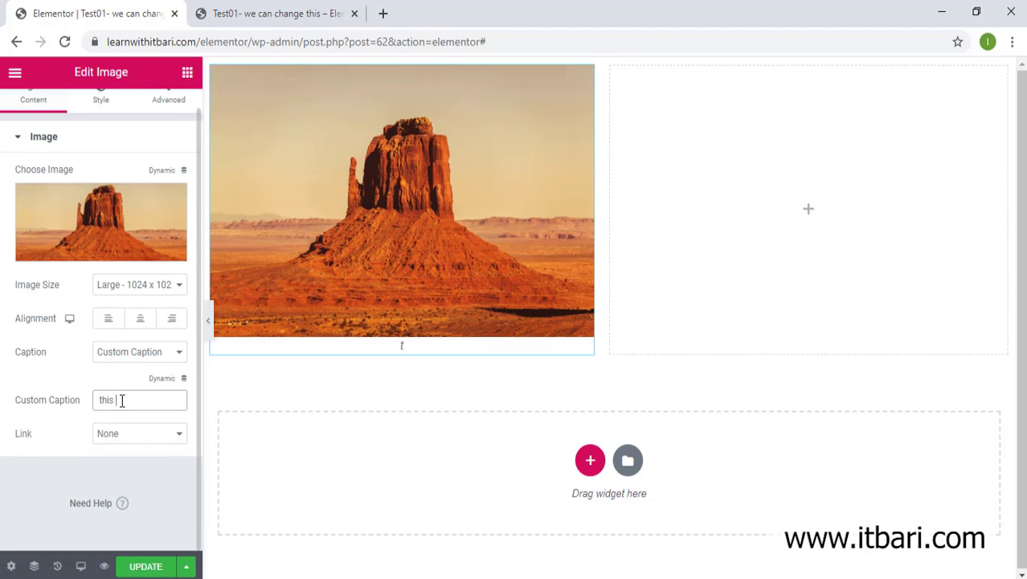
type("is custom ")
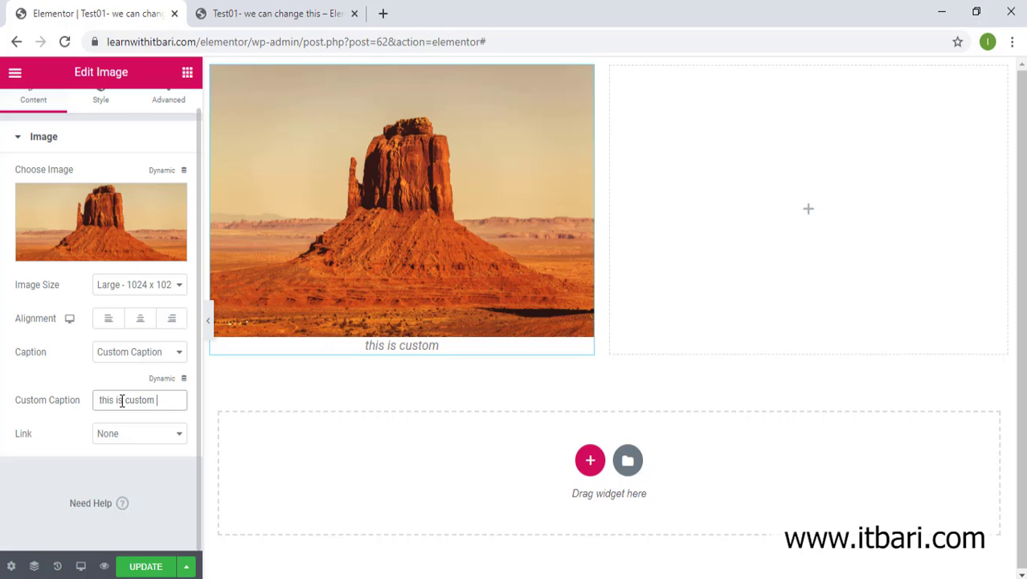
type("image caption")
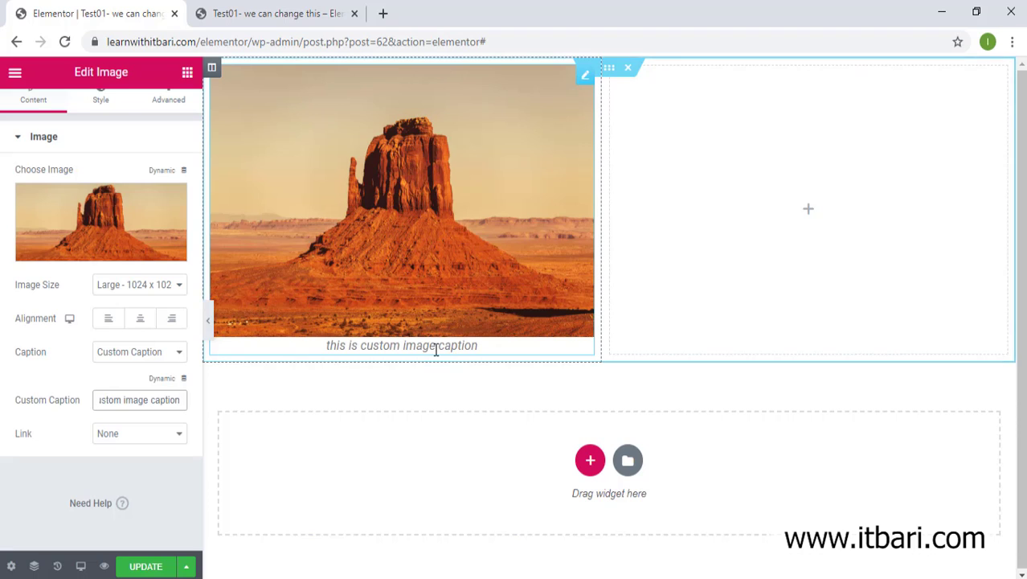
In the caption's style settings, try the Right and Left alignments and set the caption to Center
left_click(101, 105)
scroll(119, 274, "down", 3)
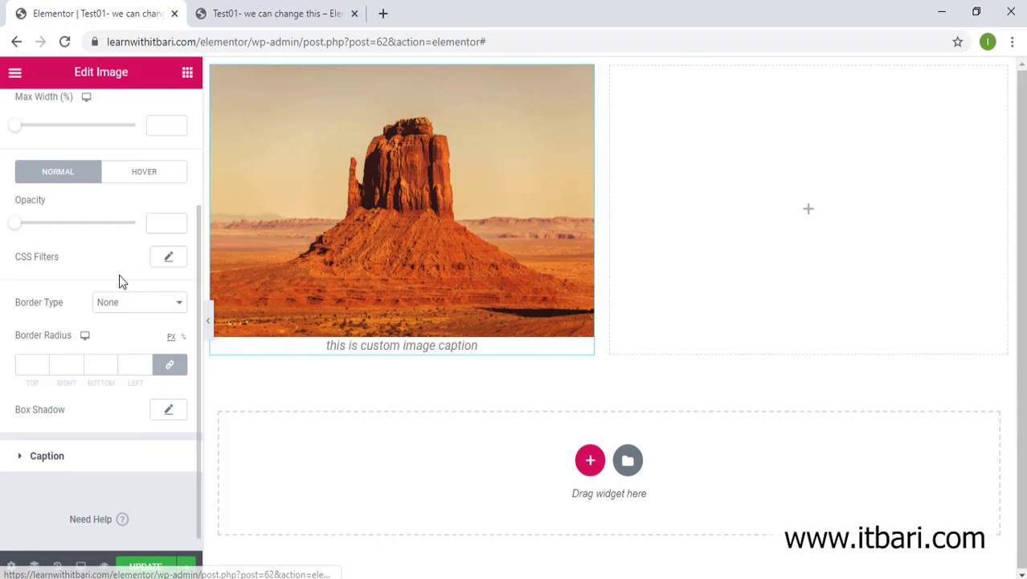
left_click(51, 455)
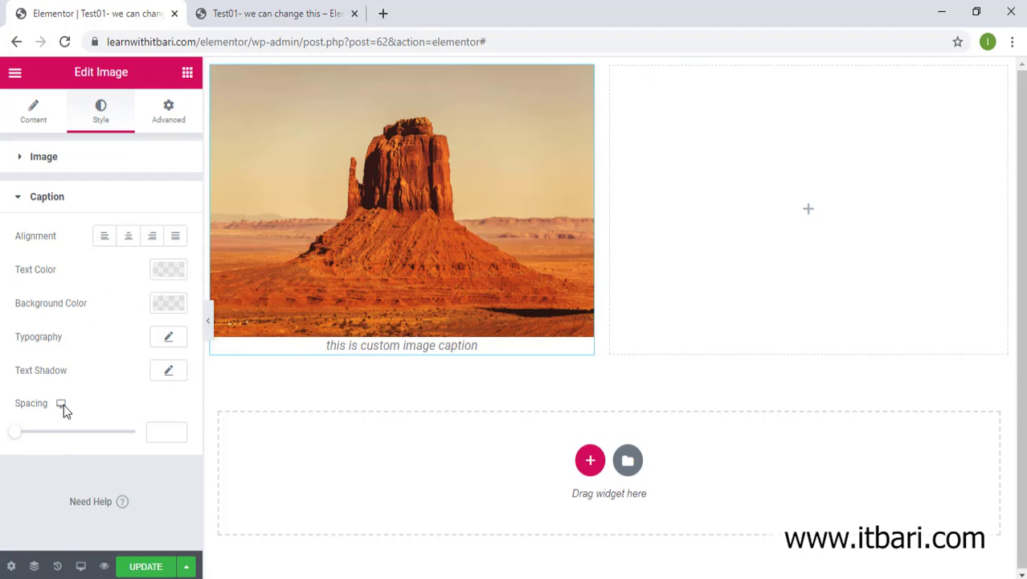
left_click(129, 236)
left_click(154, 234)
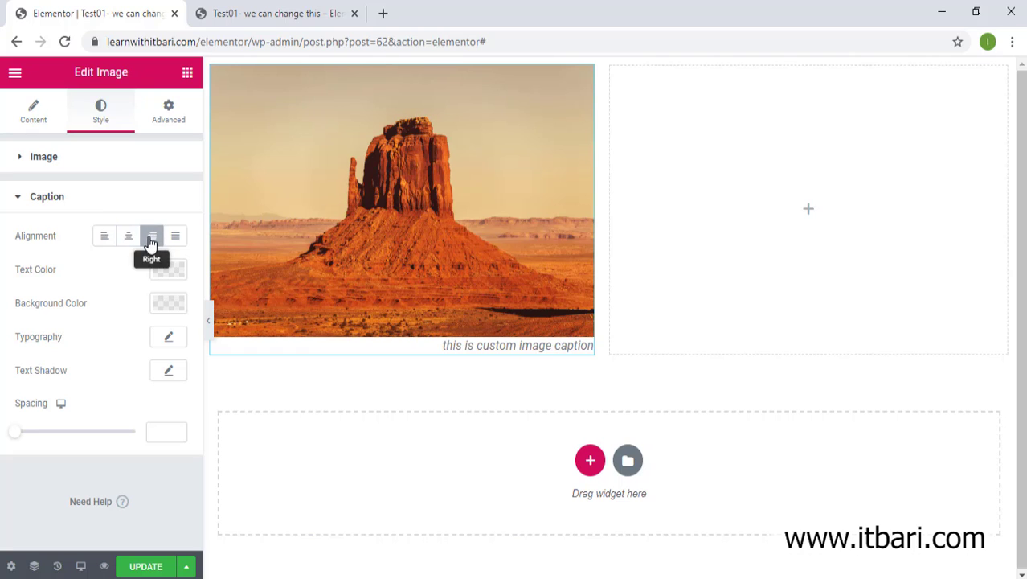
left_click(104, 236)
left_click(126, 237)
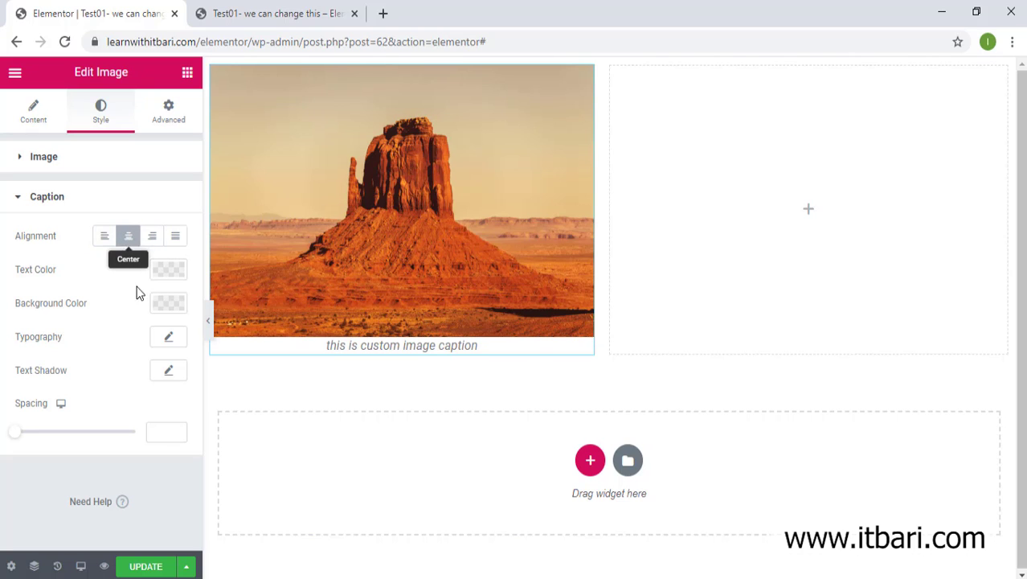
Set the caption's text color to red #E40606 and its background color to gray #B8B8B8
left_click(167, 270)
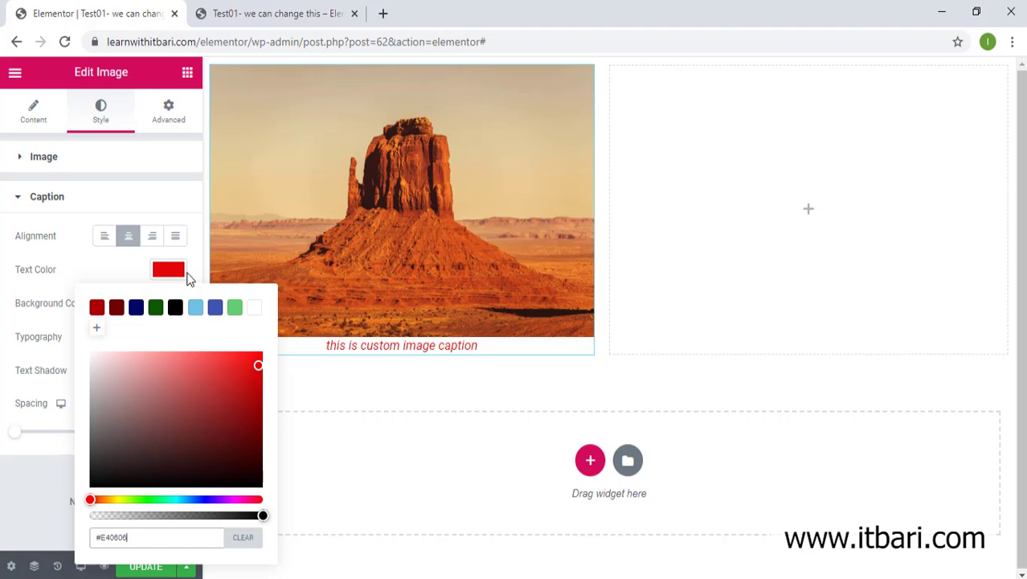
left_click(151, 211)
left_click(141, 208)
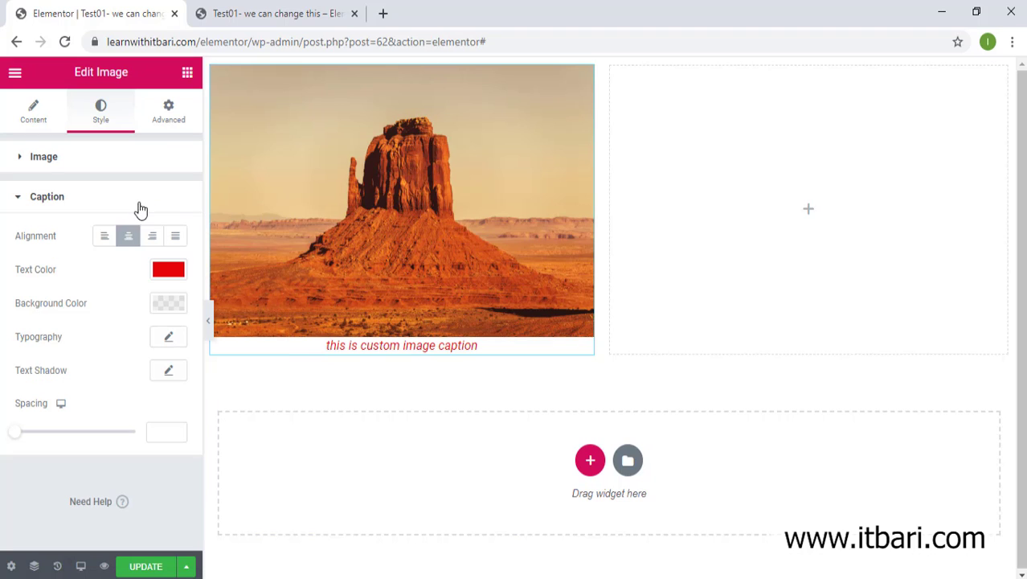
left_click(171, 305)
mouse_move(177, 394)
left_mouse_down()
mouse_move(218, 413)
mouse_move(174, 389)
mouse_move(102, 393)
mouse_move(80, 430)
left_mouse_up()
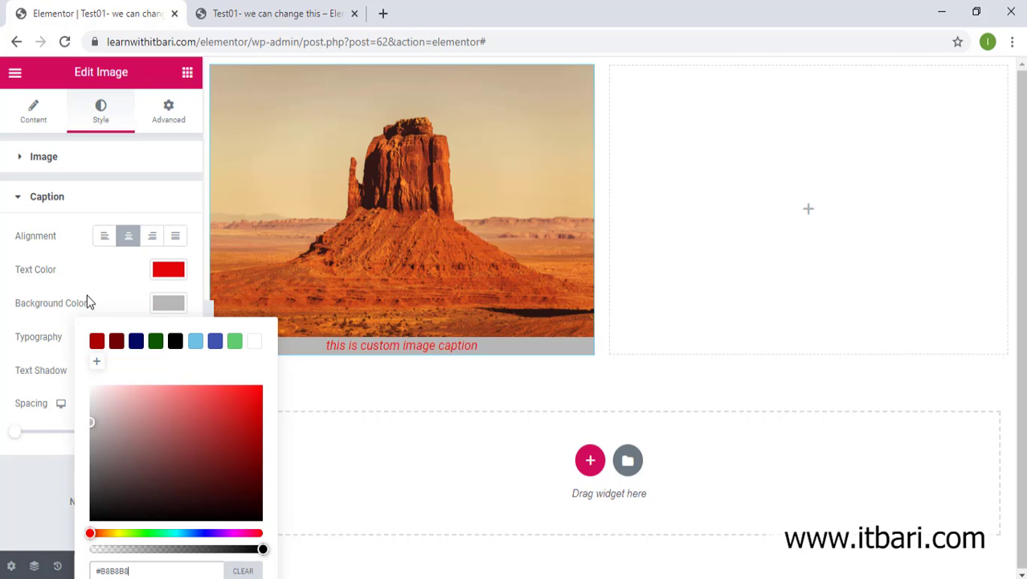
left_click(165, 303)
Set the caption's typography to the Aladin font family with a size of 2 em
left_click(168, 337)
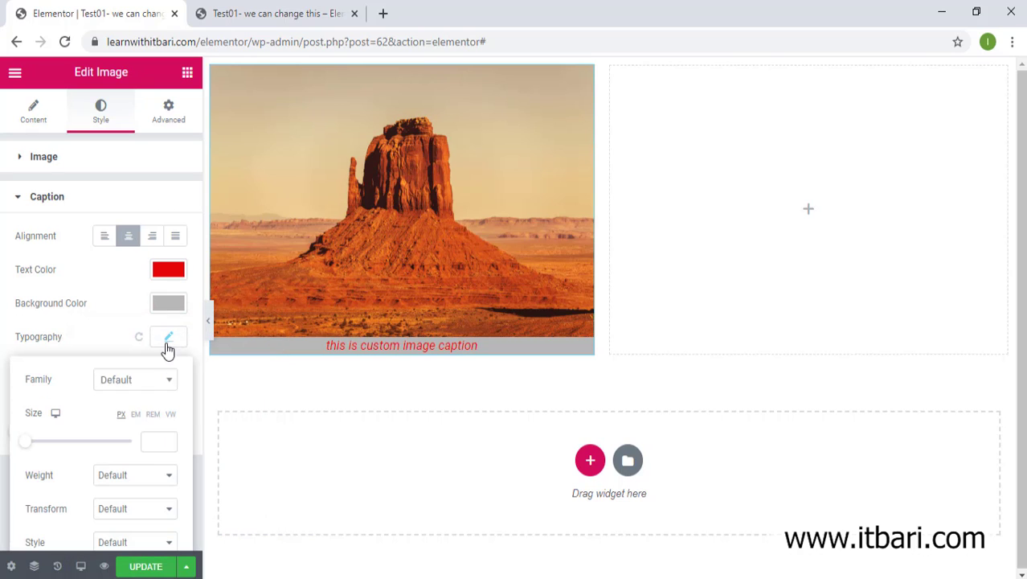
left_click(144, 380)
scroll(132, 494, "down", 1)
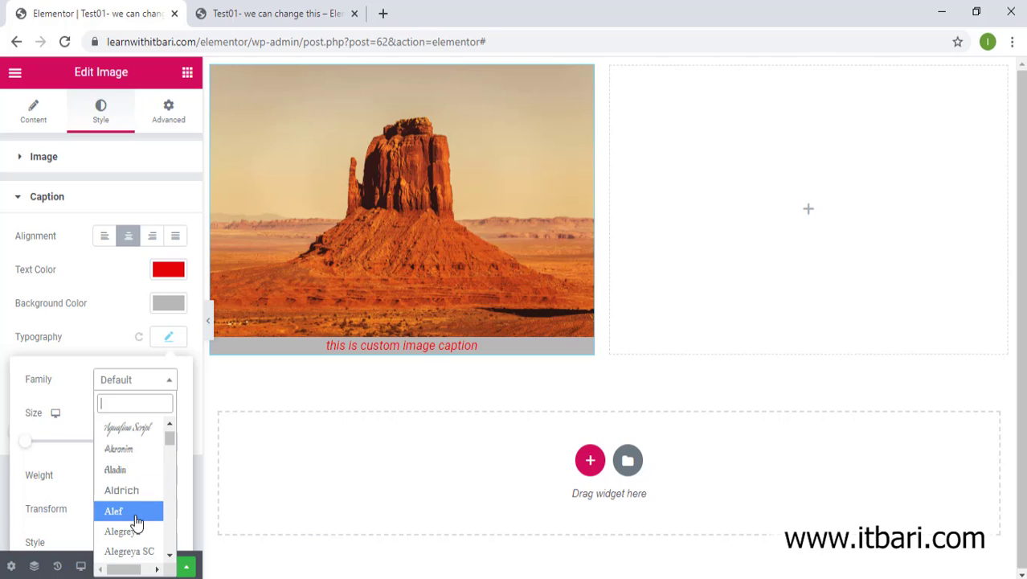
left_click(135, 472)
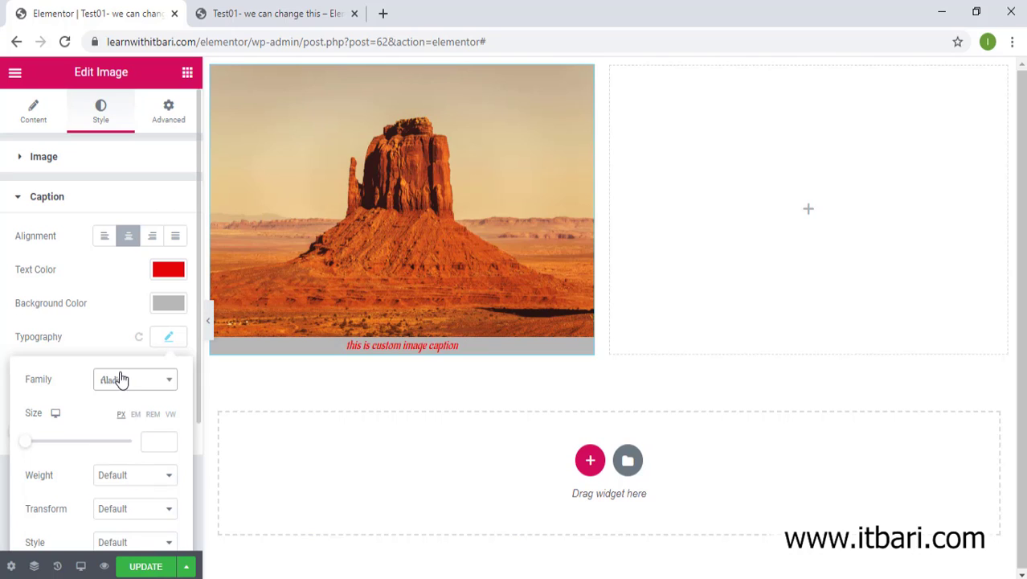
left_click(136, 414)
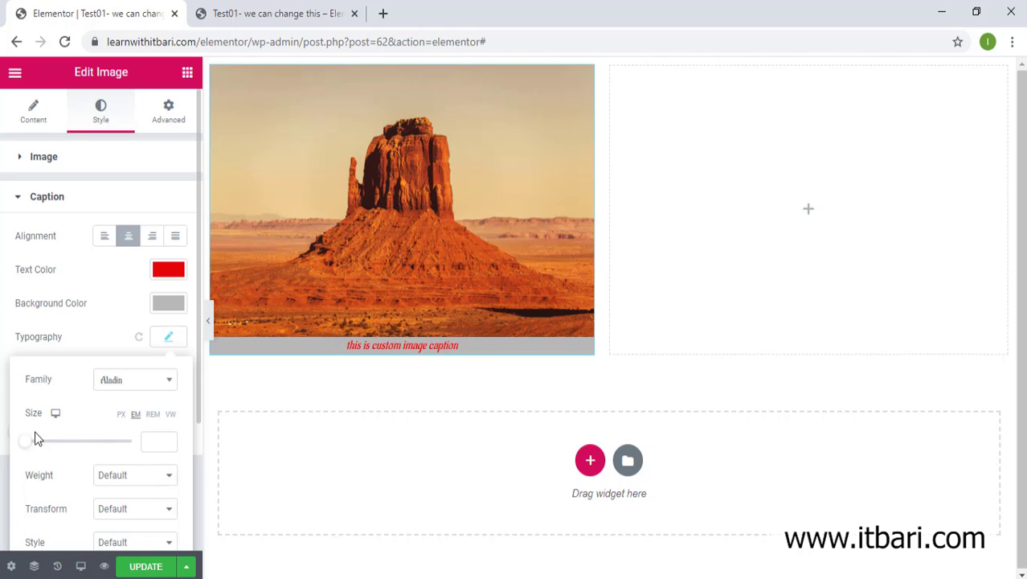
left_click_drag(26, 443, 47, 451)
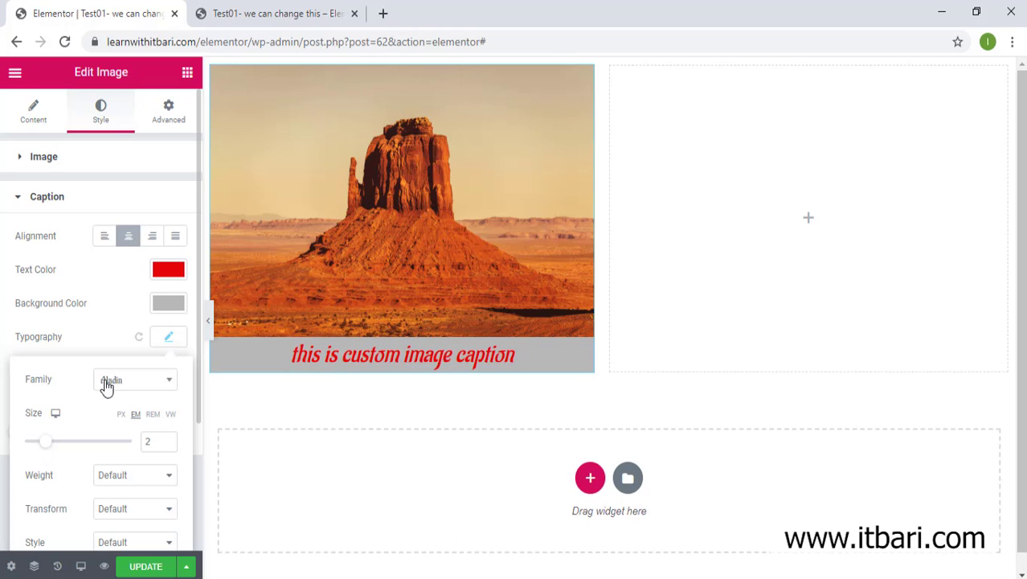
left_click(146, 482)
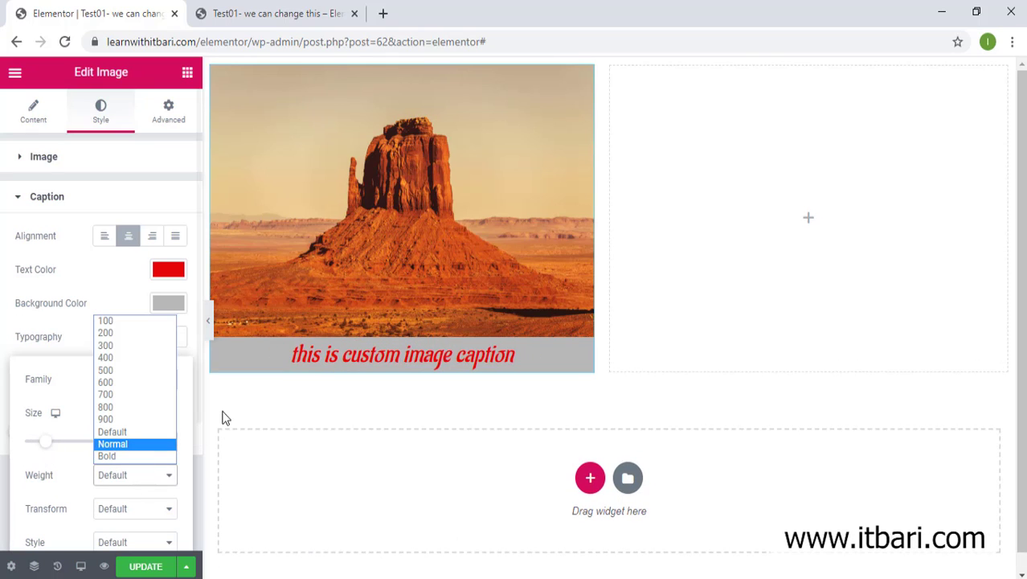
left_click(198, 392)
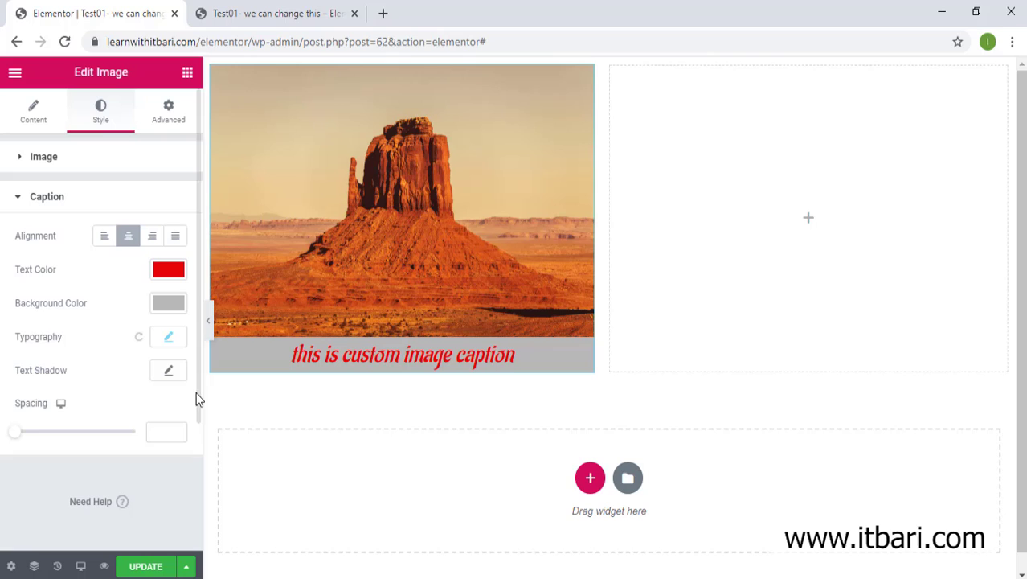
left_click(170, 340)
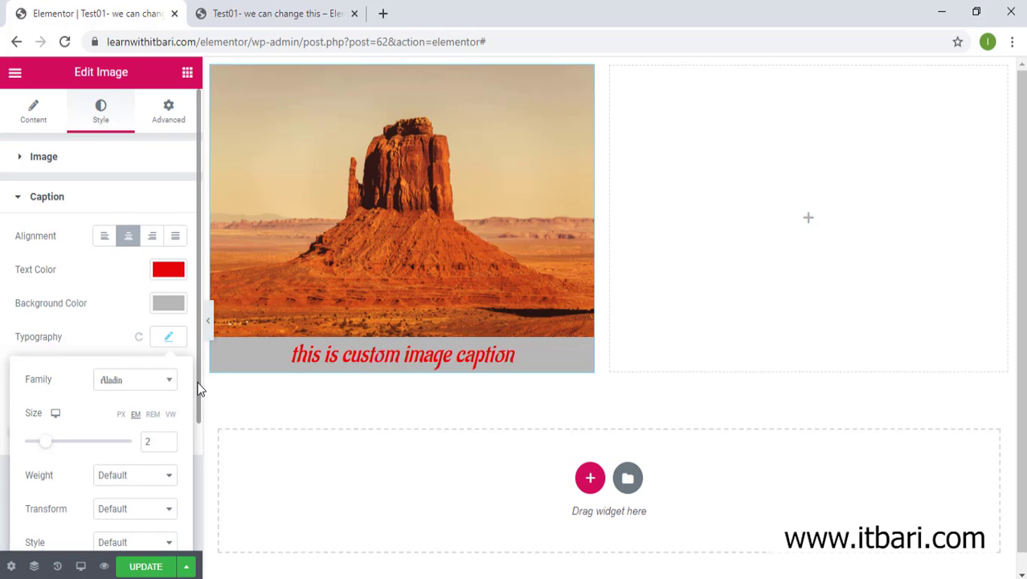
scroll(190, 410, "down", 2)
left_click(139, 384)
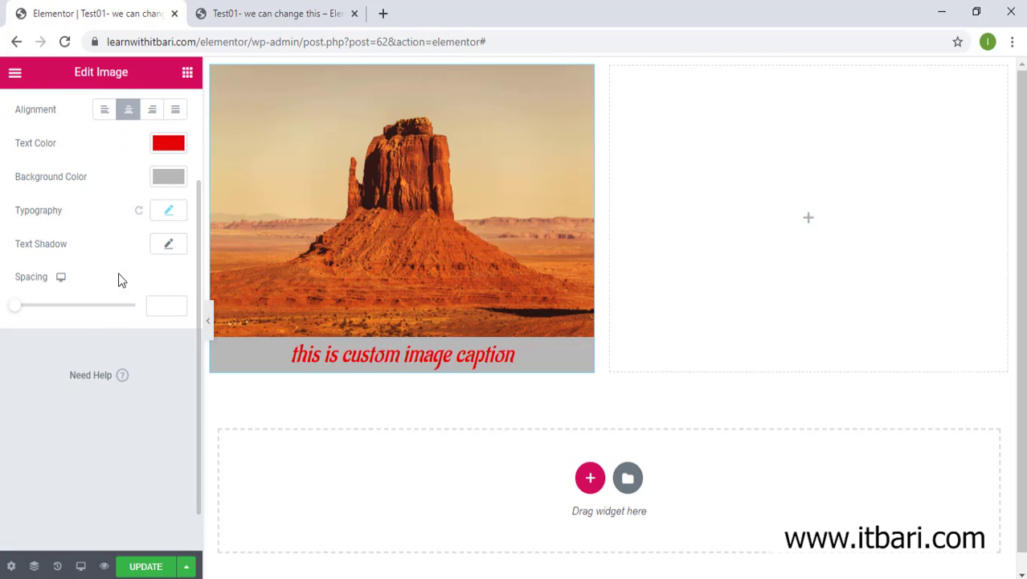
Try a font weight of 200 on the caption, and set the weight to 800
left_click(168, 211)
left_click(118, 351)
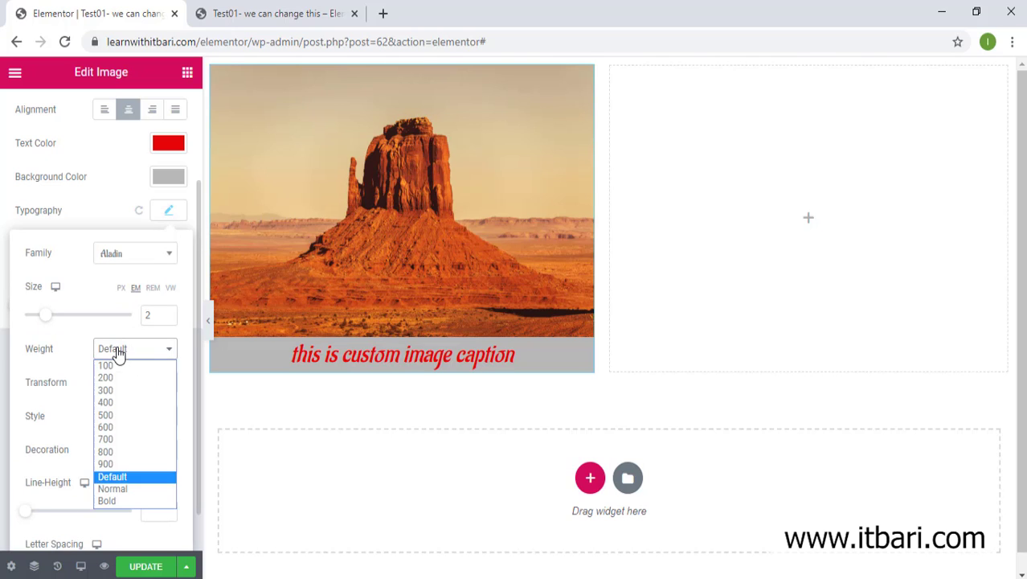
left_click(119, 378)
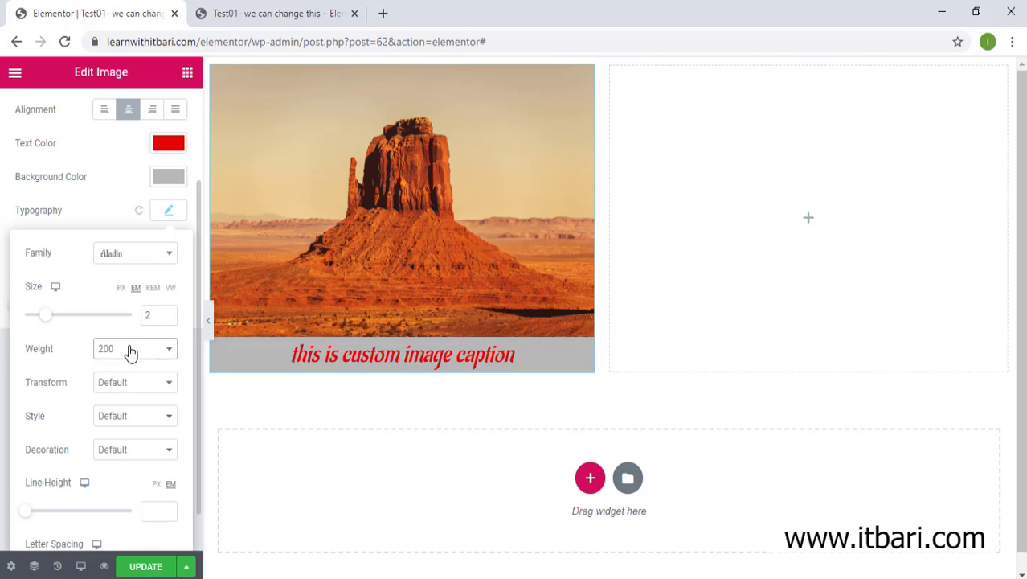
left_click(131, 352)
left_click(132, 452)
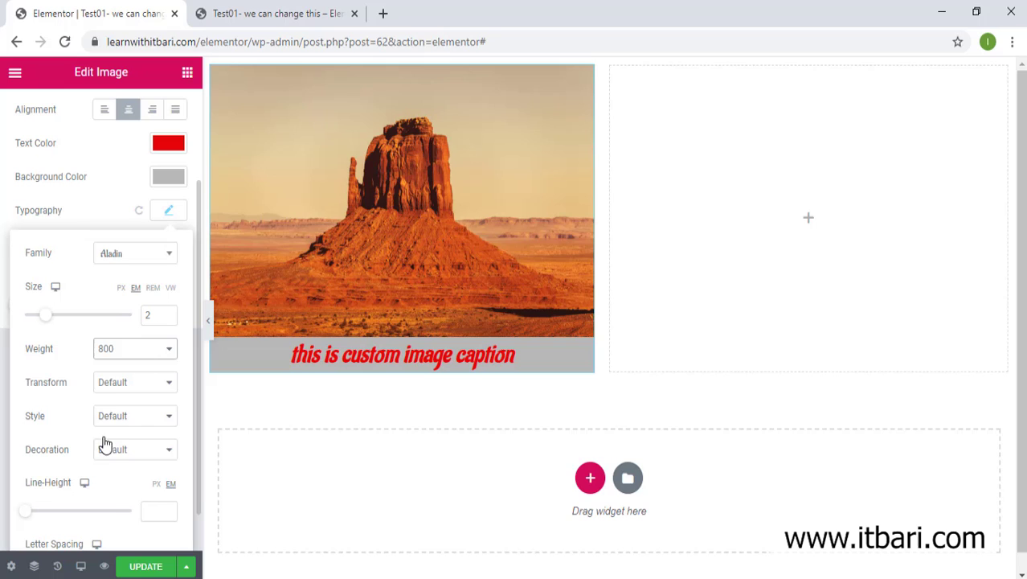
Set the caption's text transform to Uppercase and its font style to Normal
left_click(138, 385)
left_click(141, 412)
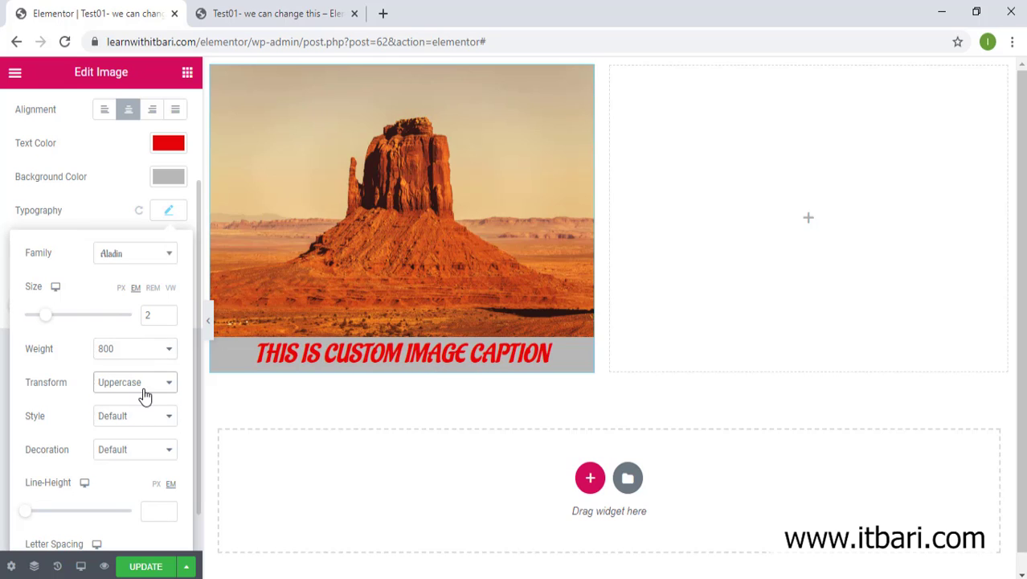
left_click(123, 415)
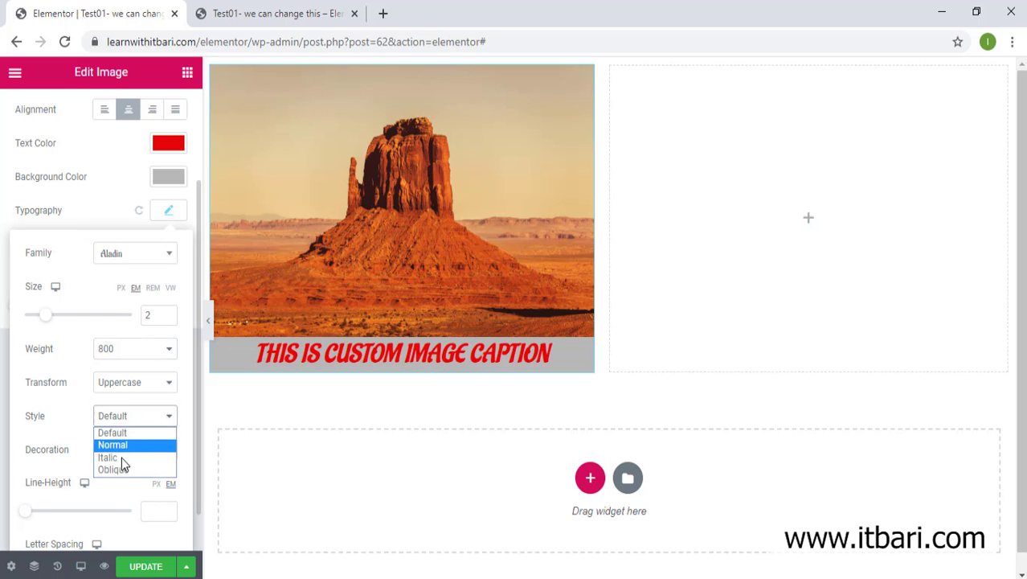
left_click(121, 444)
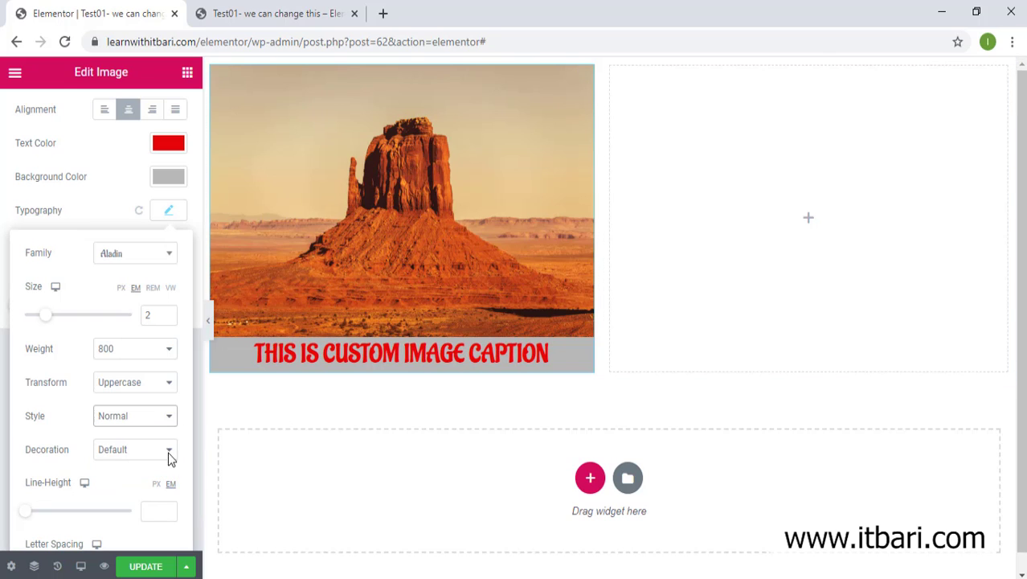
Keep the caption's decoration at Default, and set its line height to 1.5 em and letter spacing to 1.8
left_click(127, 451)
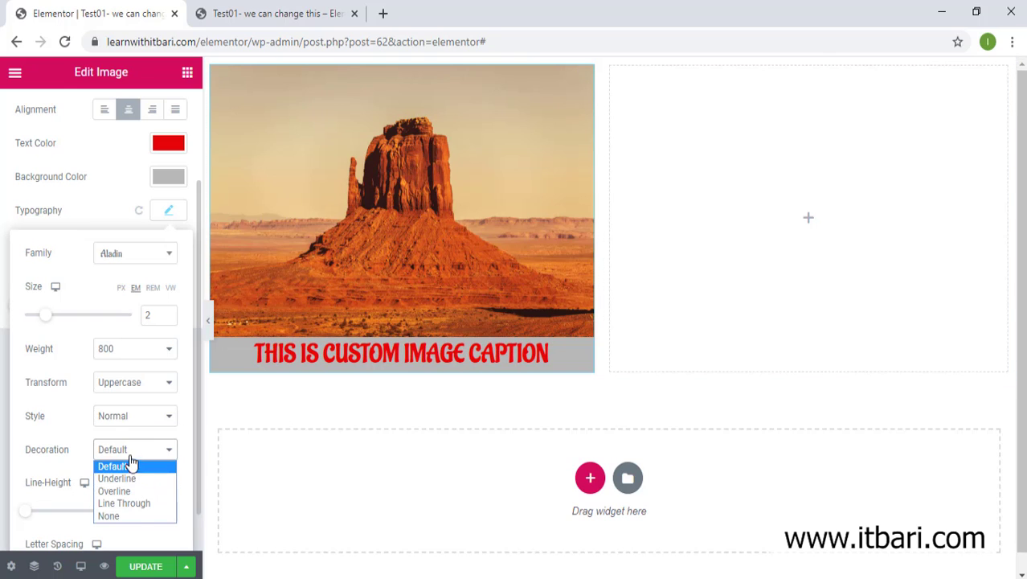
left_click(133, 467)
left_click_drag(32, 516, 42, 516)
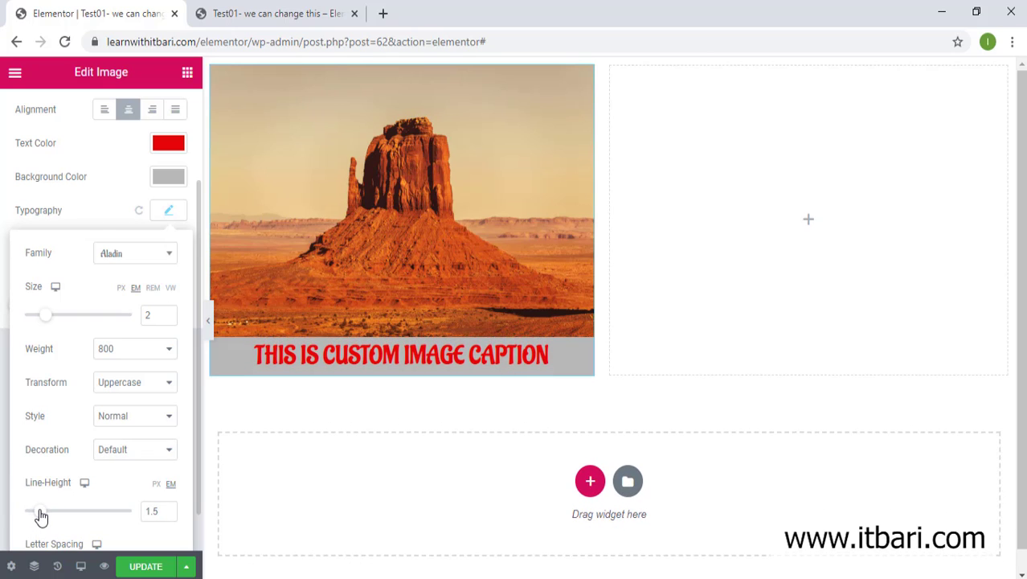
scroll(87, 486, "down", 1)
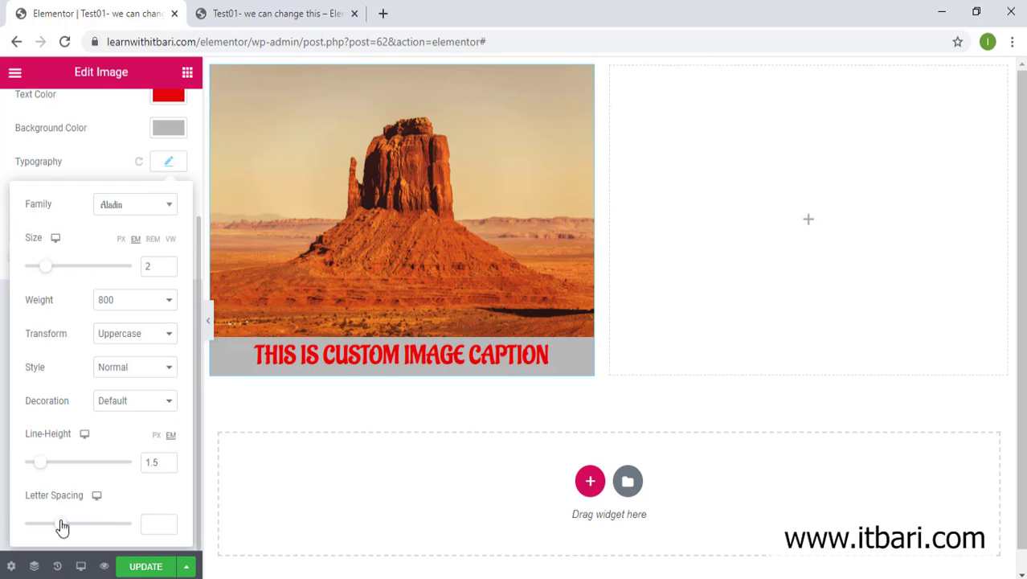
left_click_drag(63, 526, 75, 526)
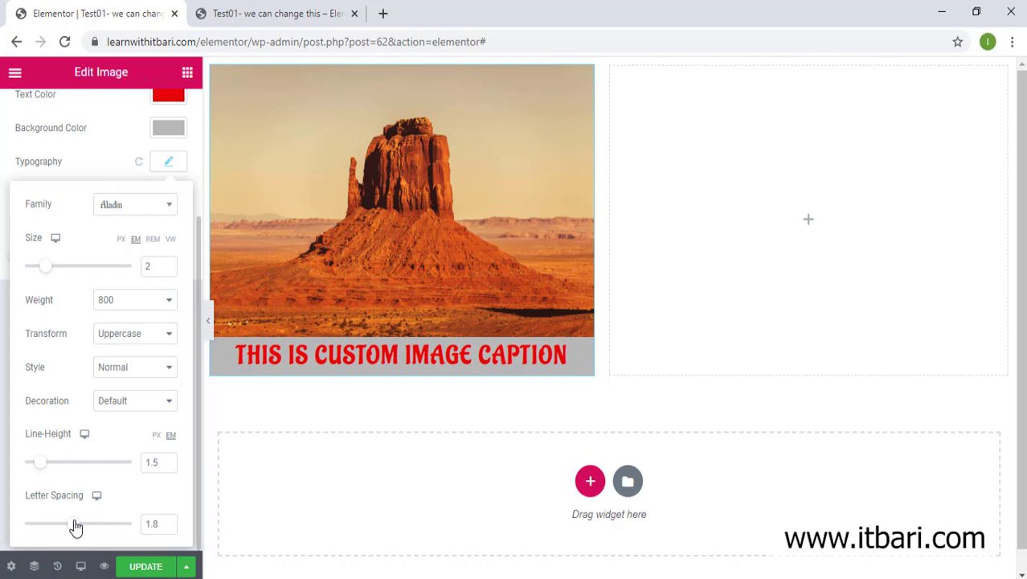
Set the caption's font weight to 500 and save its background color #B8B8B8 as a reusable palette swatch
left_click(135, 299)
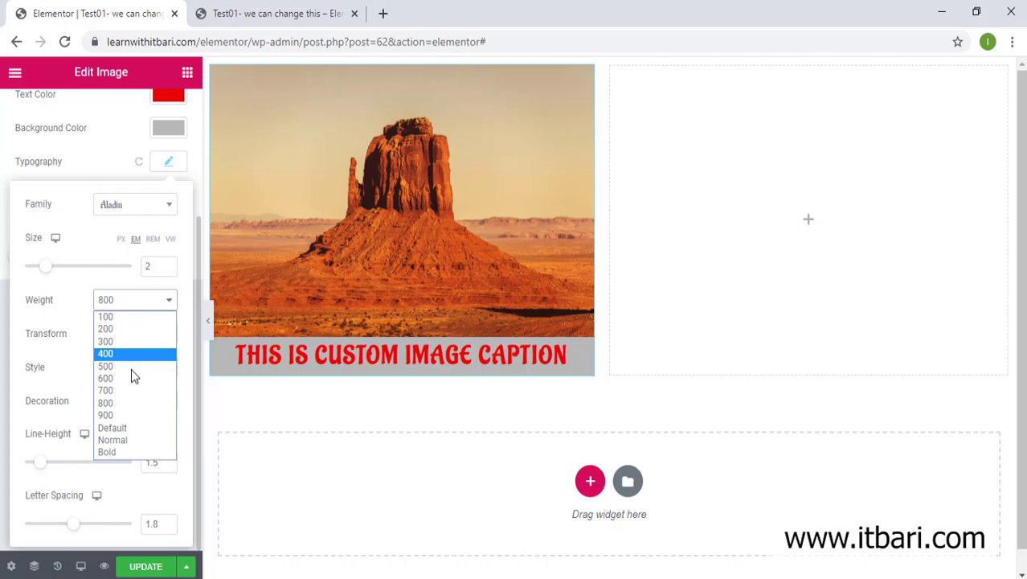
left_click(132, 367)
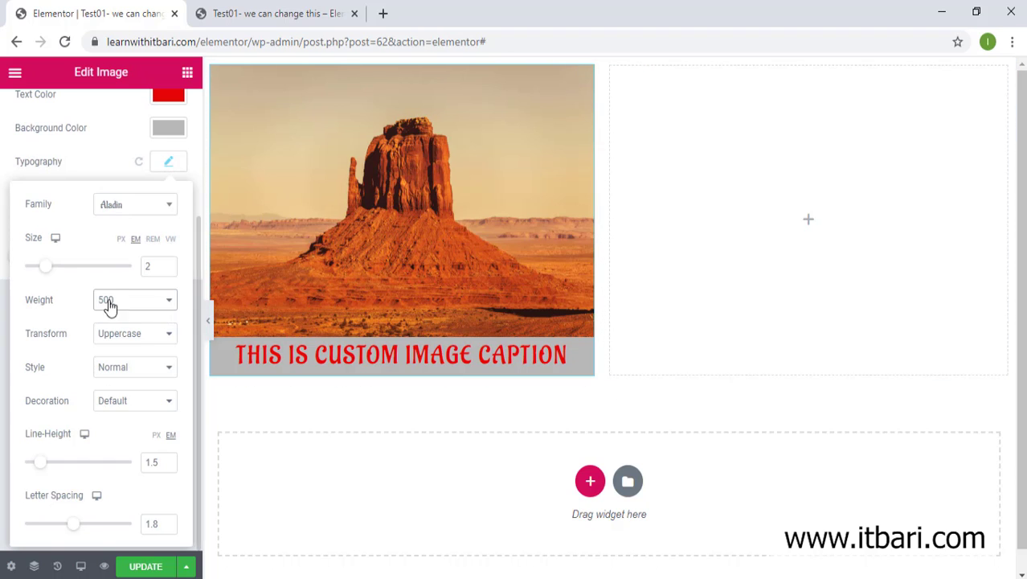
scroll(119, 258, "up", 1)
left_click(168, 210)
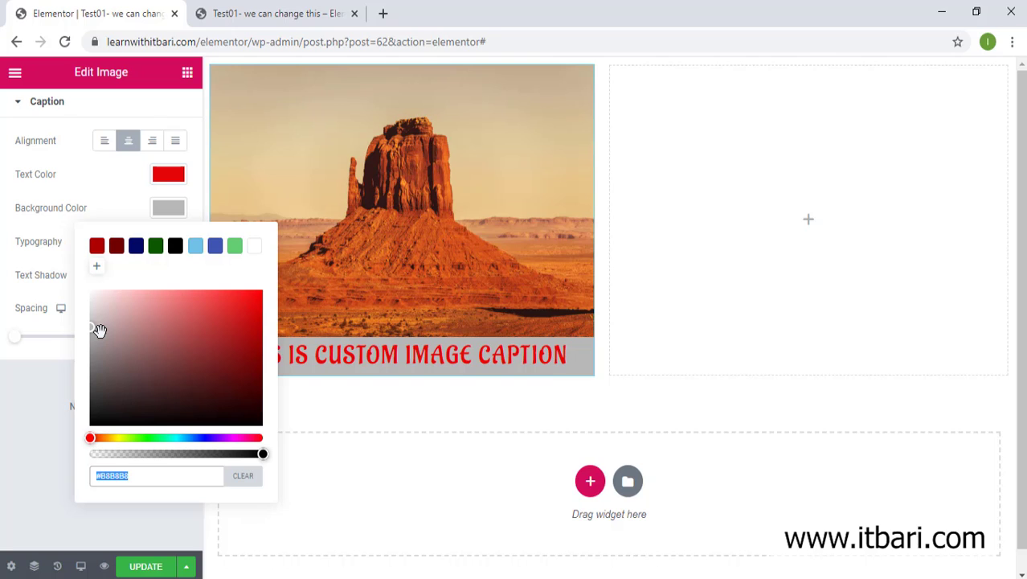
left_click(133, 476)
left_click_drag(117, 476, 567, 378)
left_click(96, 266)
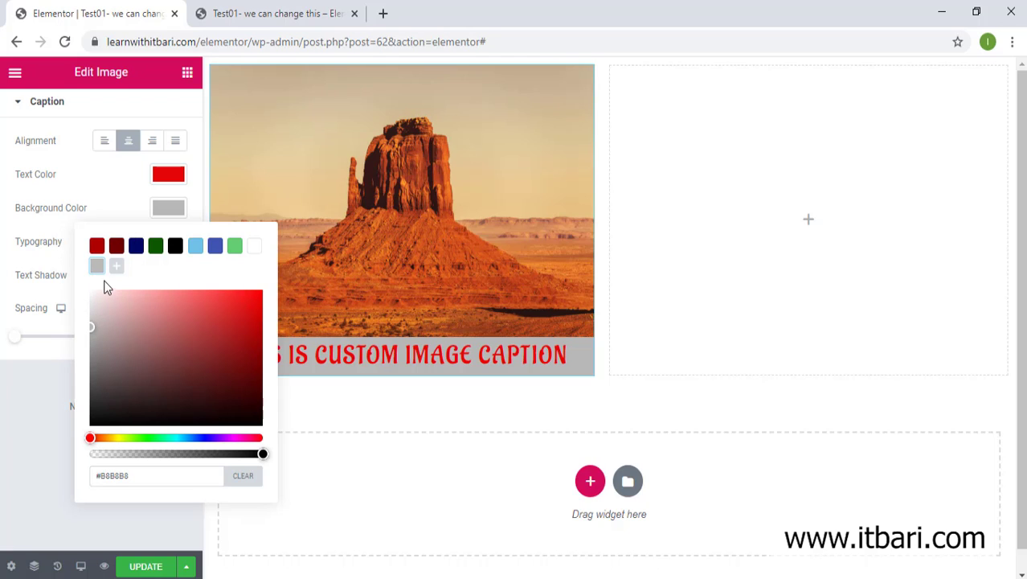
left_click(177, 206)
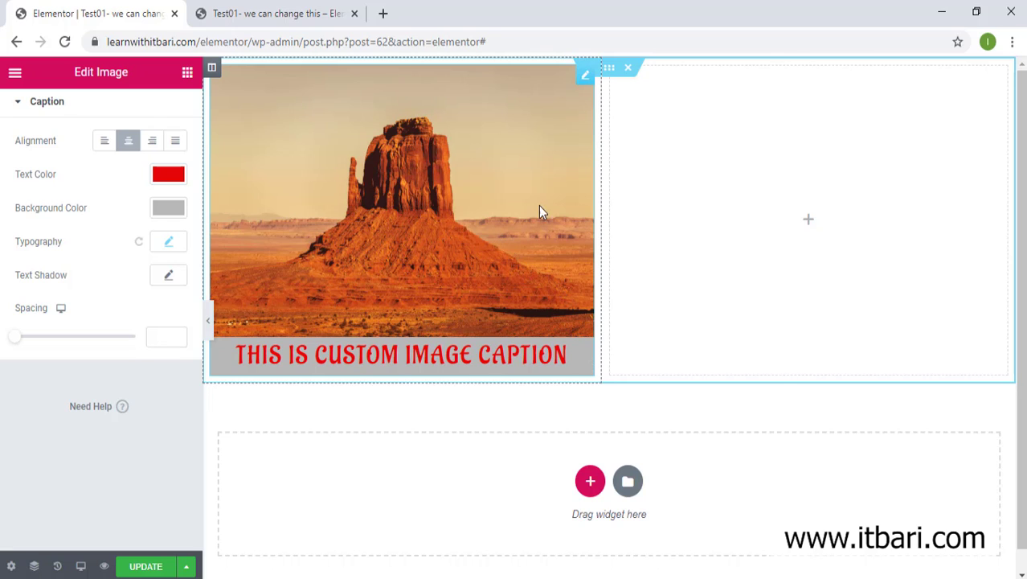
Reopen the image widget's settings and review its content options and image style options
left_click(585, 80)
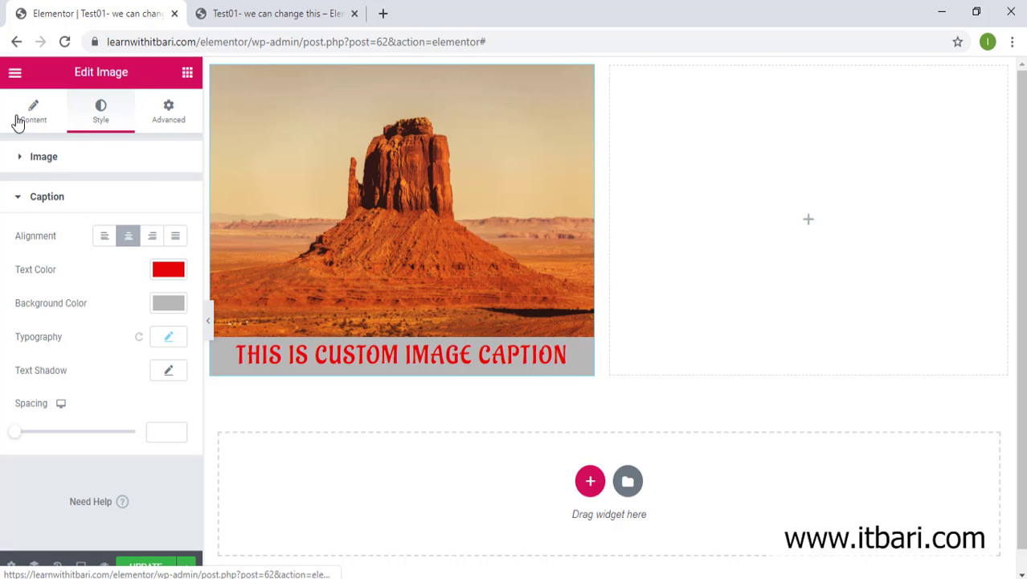
left_click(37, 129)
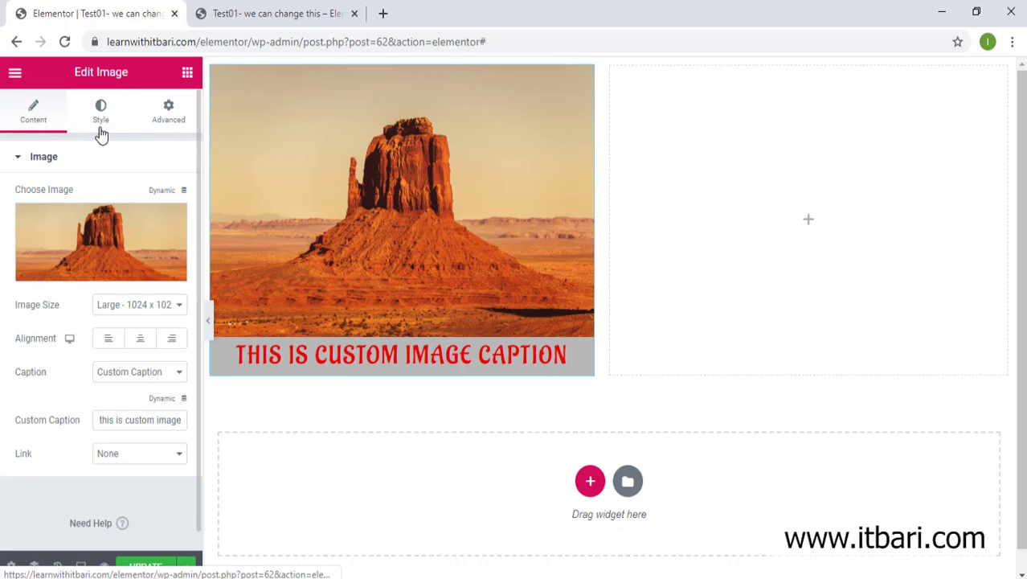
left_click(98, 125)
scroll(120, 328, "down", 2)
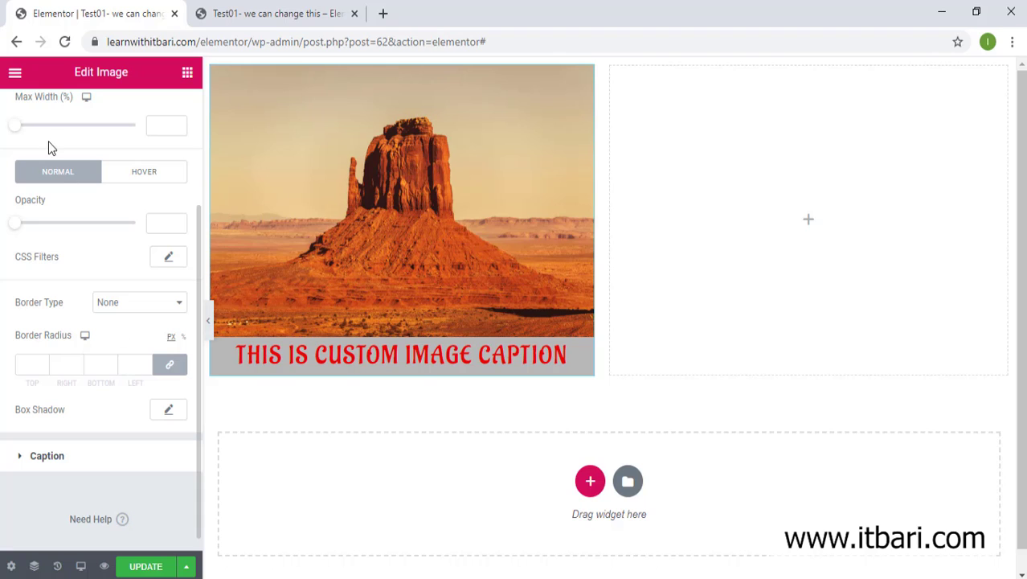
scroll(115, 305, "up", 3)
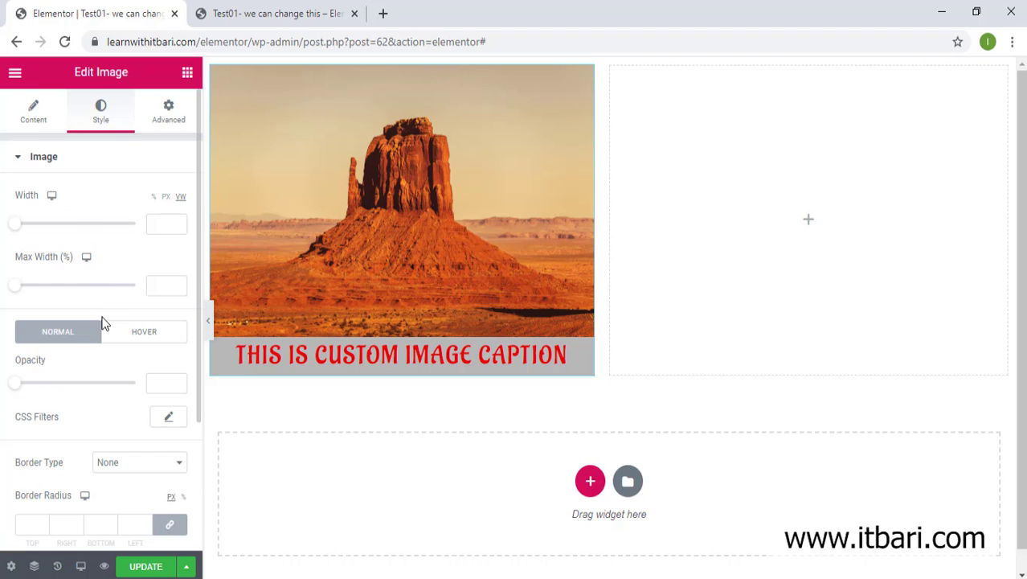
scroll(102, 322, "down", 3)
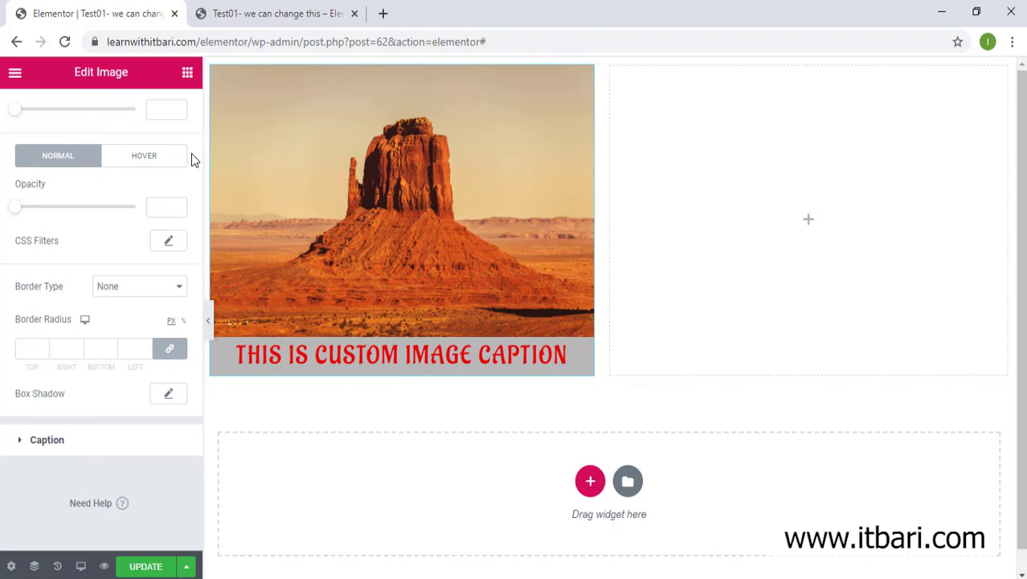
scroll(165, 172, "up", 3)
Give the image widget a Classic background in its advanced settings, using the saved gray #B8B8B8
left_click(168, 112)
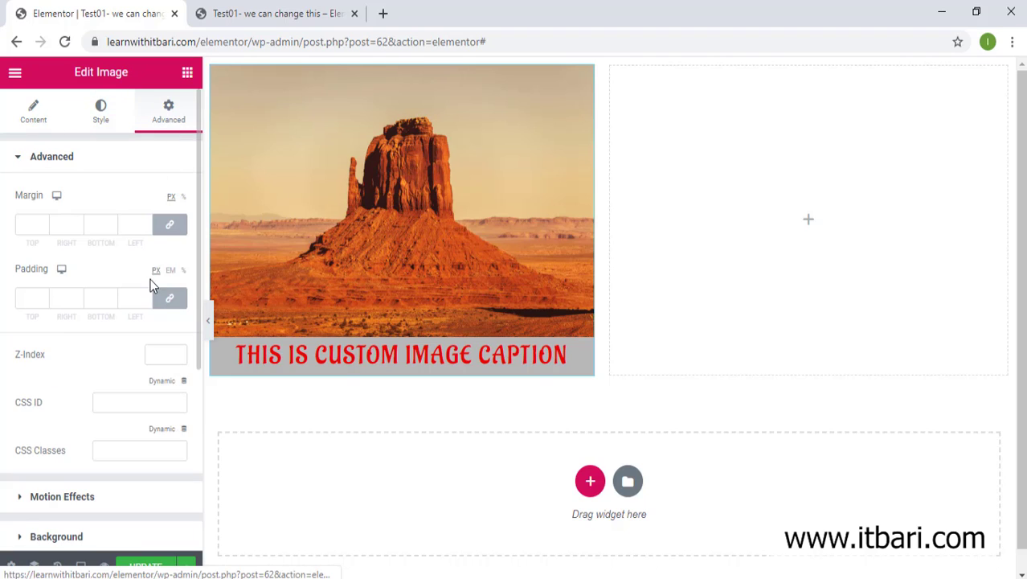
scroll(152, 285, "down", 2)
scroll(58, 329, "down", 1)
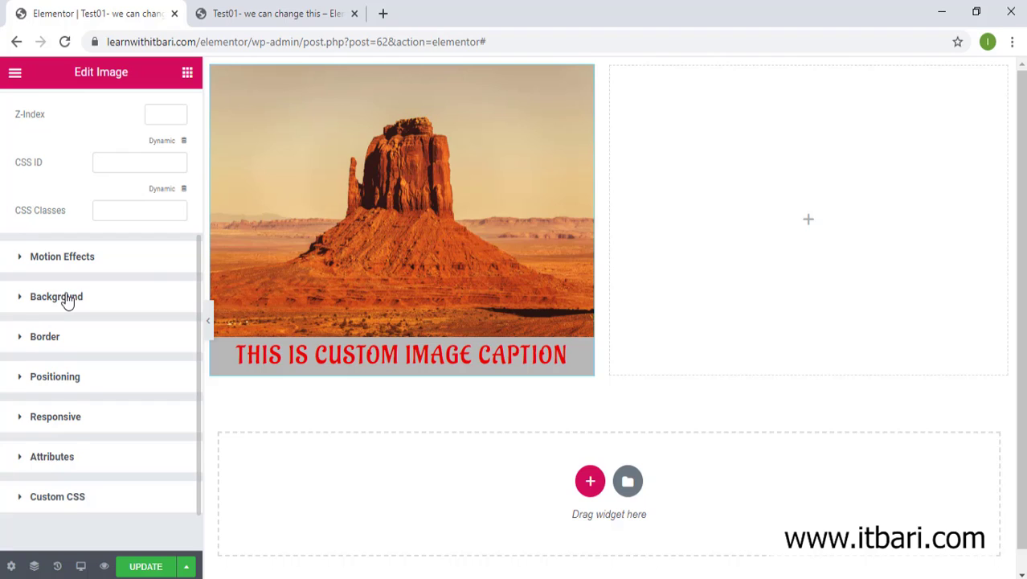
left_click(67, 297)
left_click(138, 312)
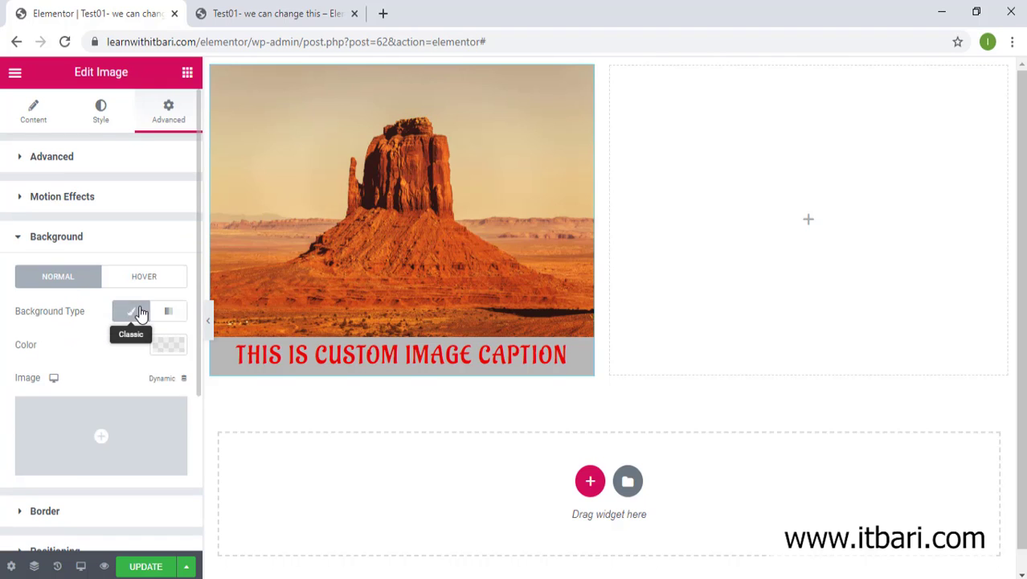
scroll(152, 337, "down", 1)
left_click(175, 272)
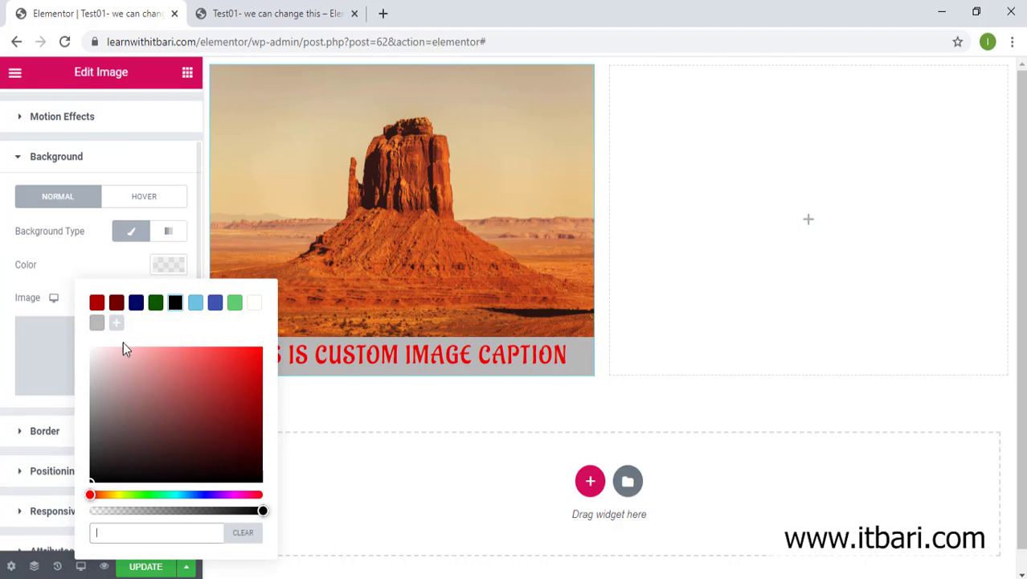
left_click(97, 324)
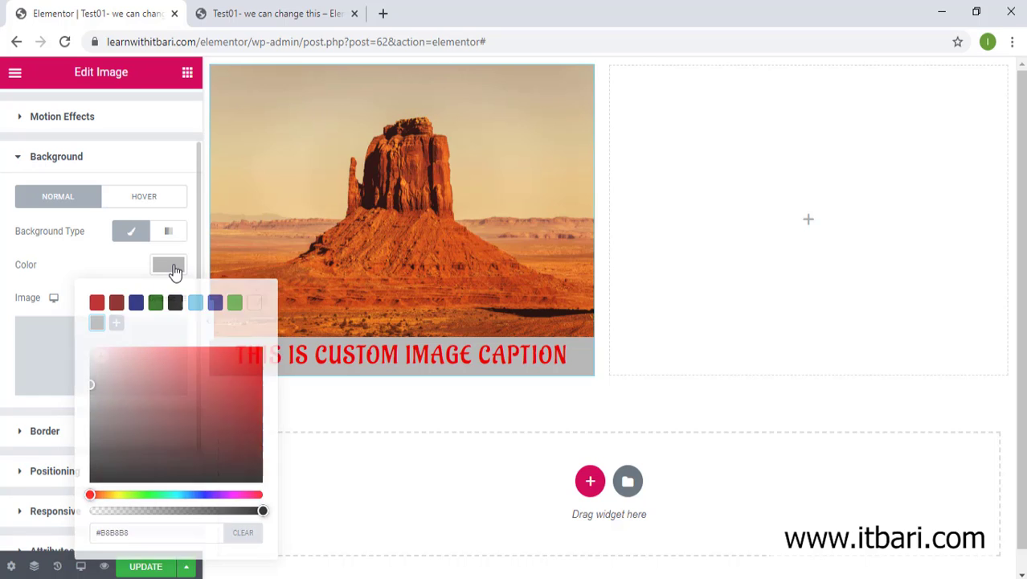
left_click(169, 266)
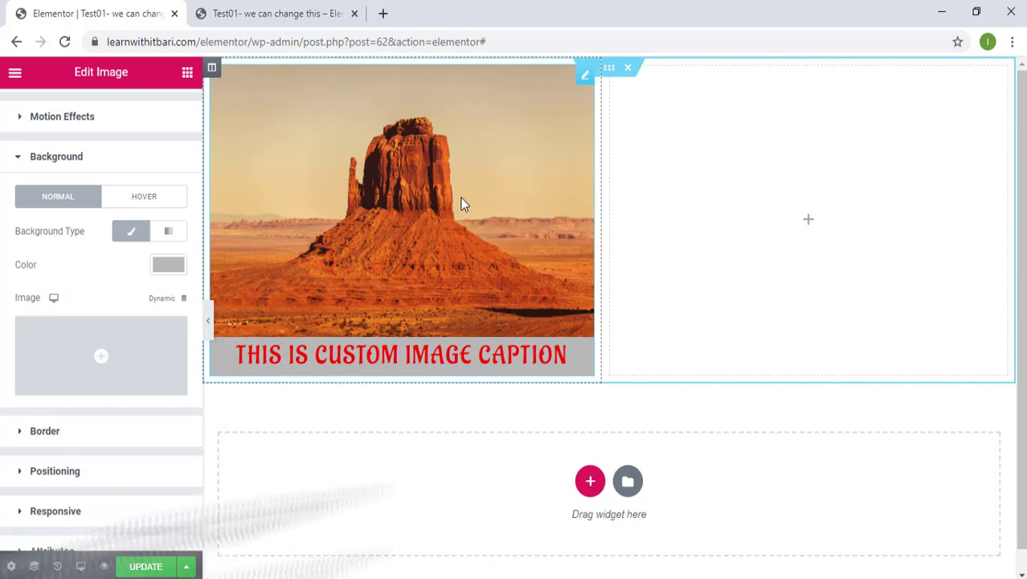
Switch the widget's padding unit to EM, try 2 and 1, and set all sides to 0.75
scroll(153, 257, "up", 1)
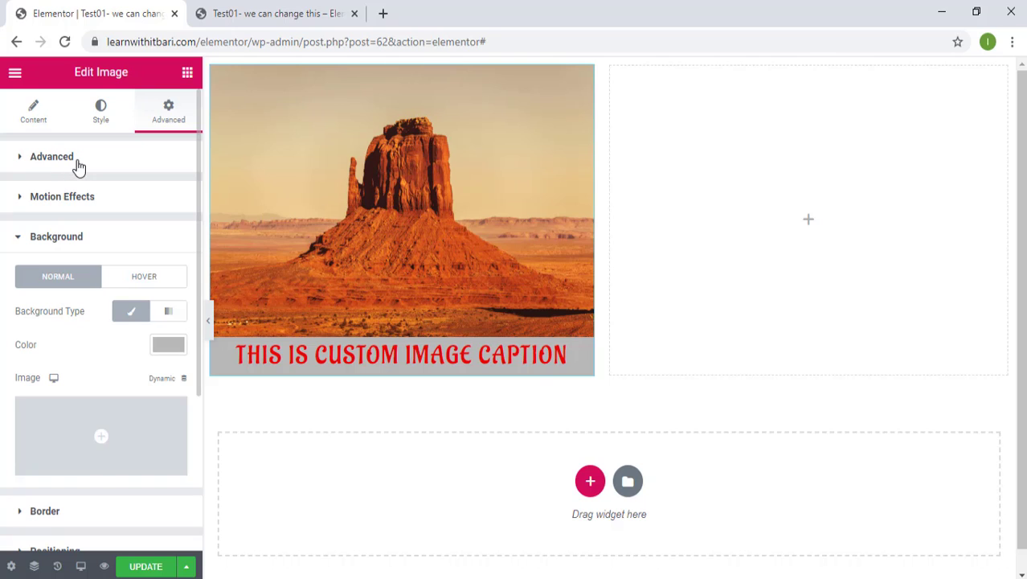
left_click(78, 160)
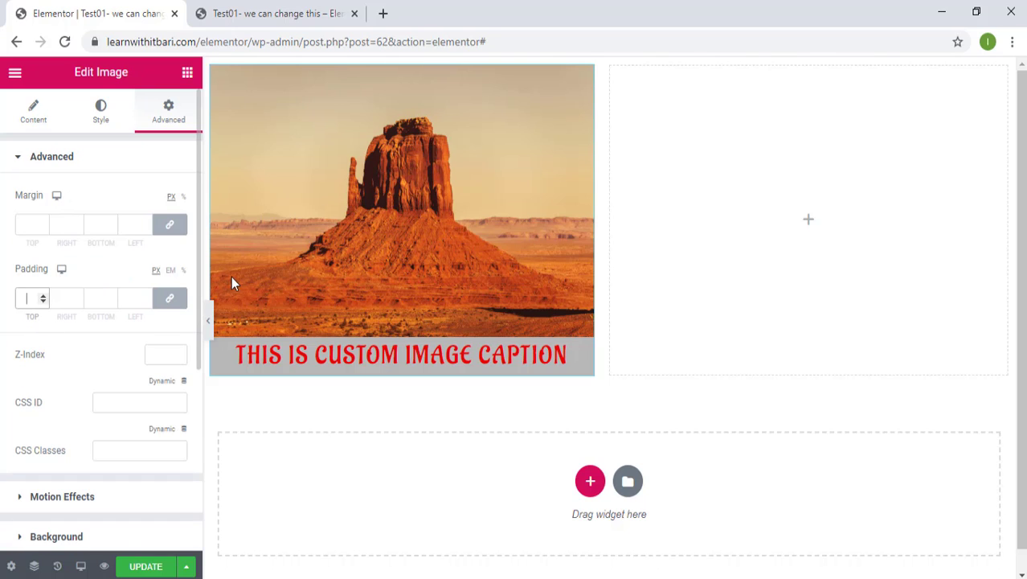
left_click(171, 270)
left_click(35, 300)
type("2")
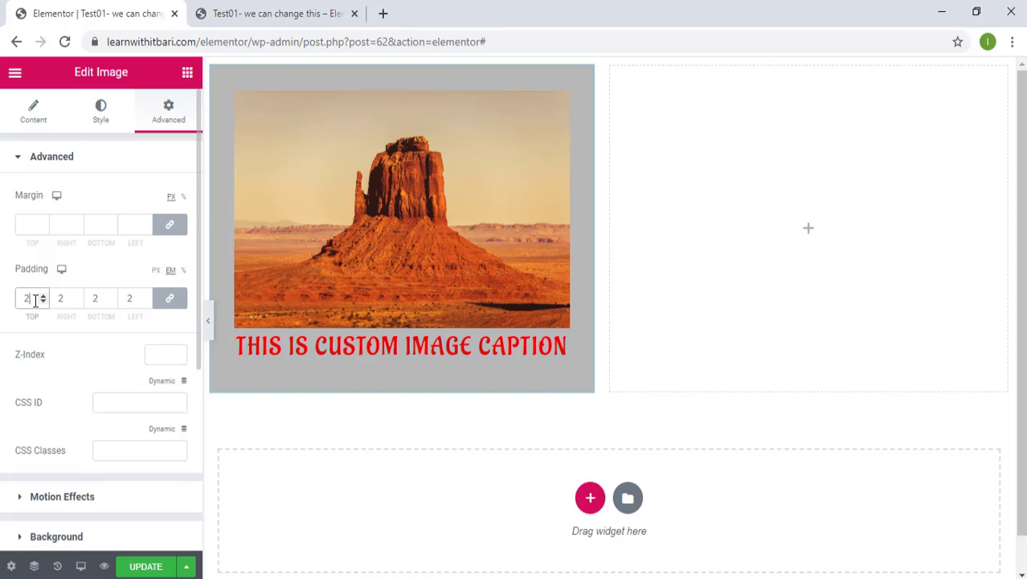
key("BackSpace")
type("1")
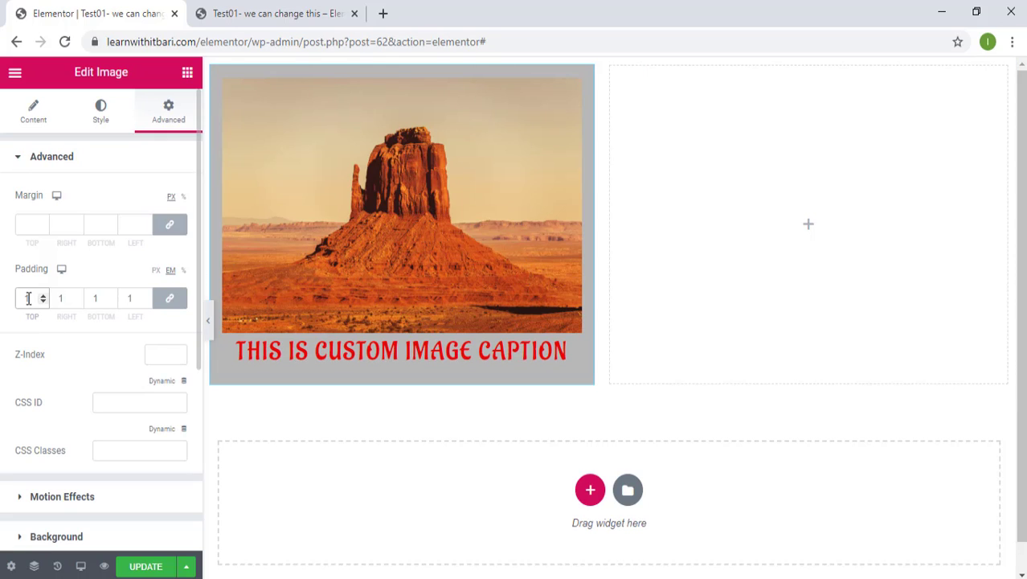
type("0.75")
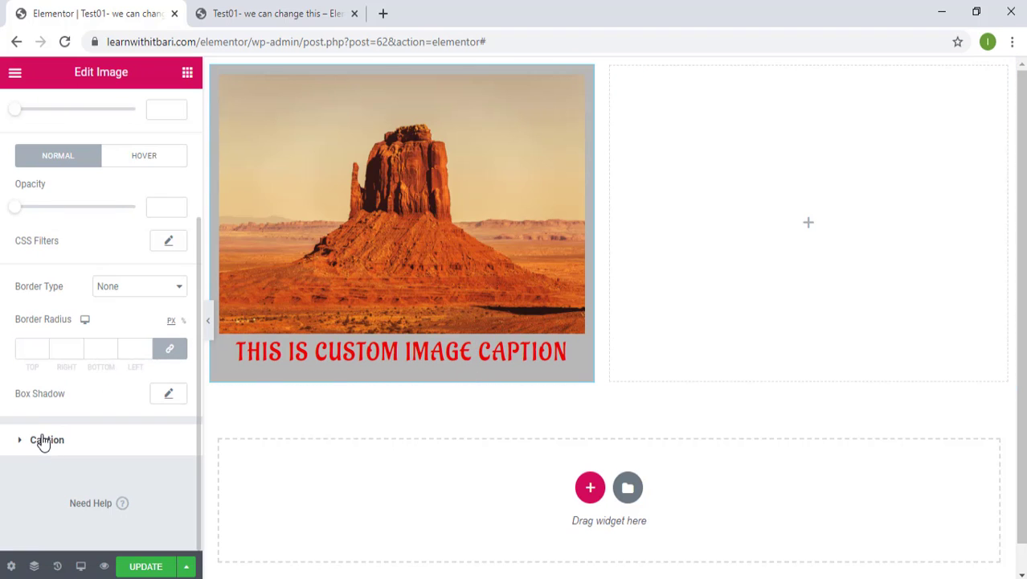
Try adjusting the line height in the caption's typography settings, and leave it at 1.5 em
left_click(44, 439)
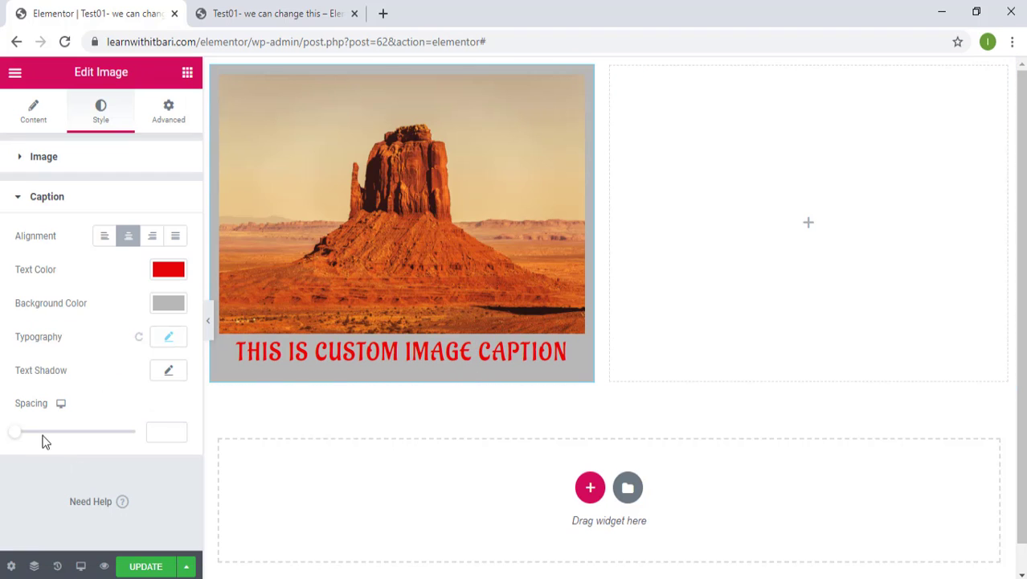
left_click(175, 339)
scroll(126, 412, "down", 2)
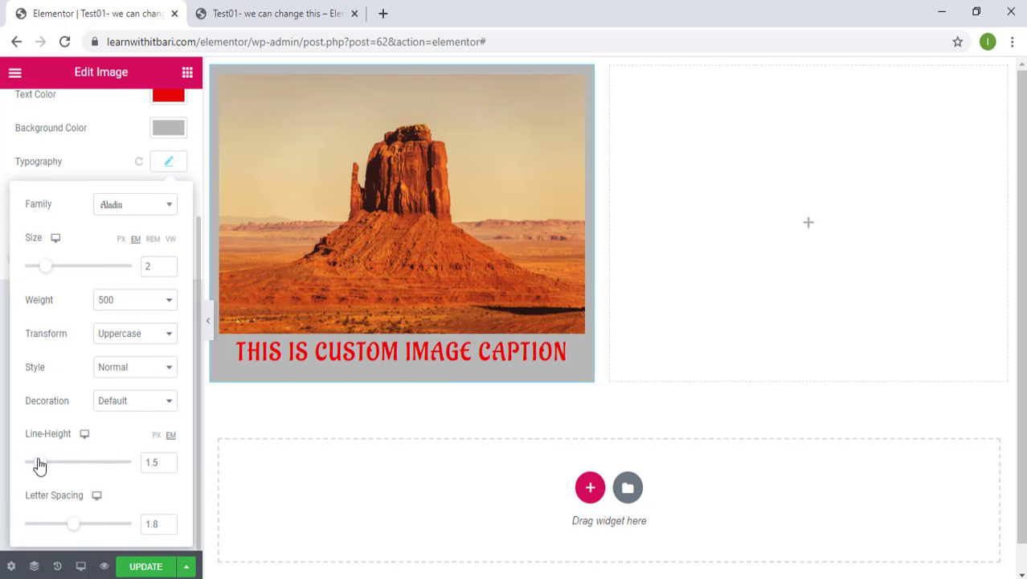
left_click(37, 464)
left_click_drag(43, 467, 39, 464)
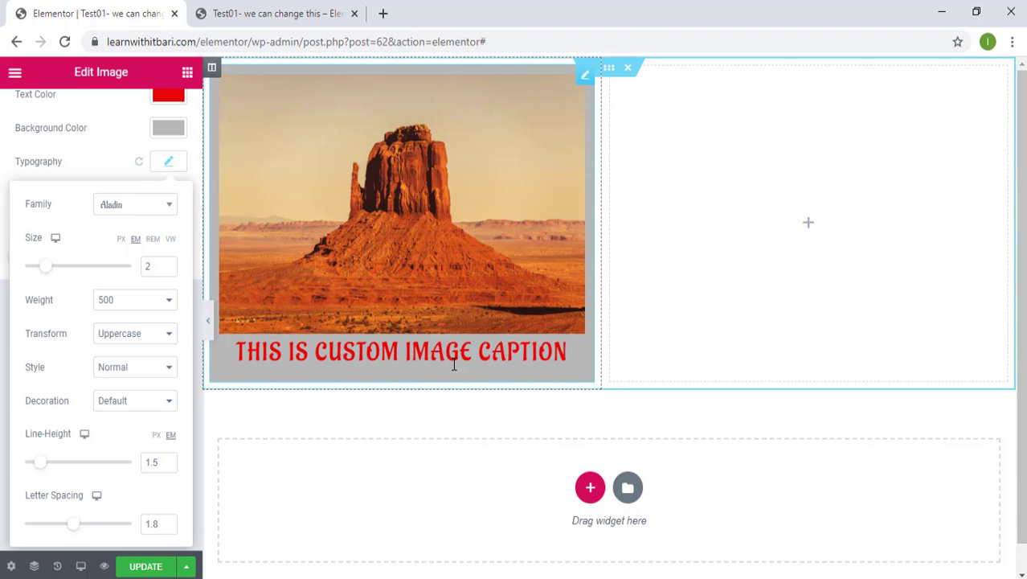
left_click(169, 161)
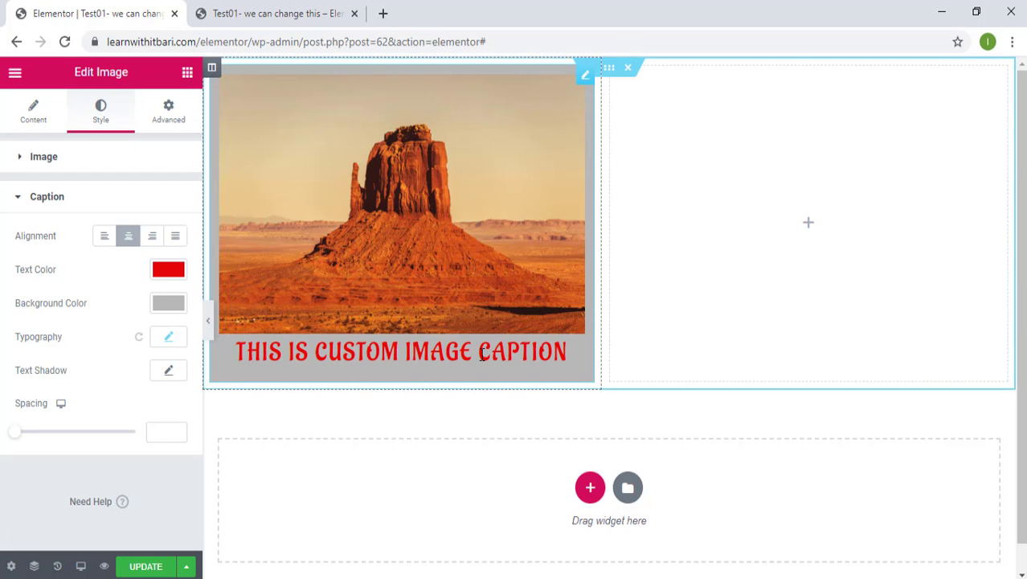
Try a 7 px margin on all sides of the image widget, and clear it again
left_click(193, 116)
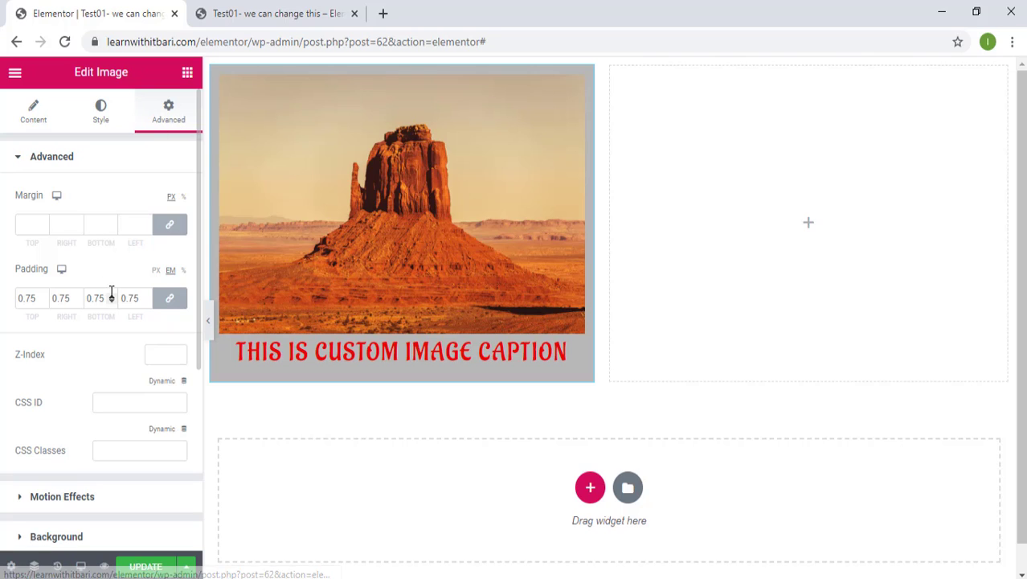
left_click(33, 226)
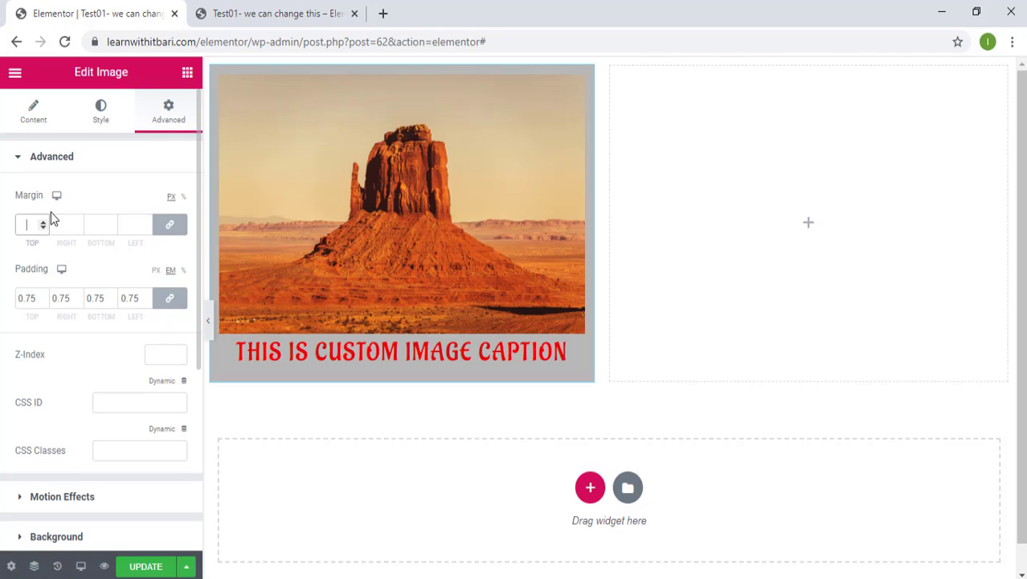
scroll(40, 226, "up", 7)
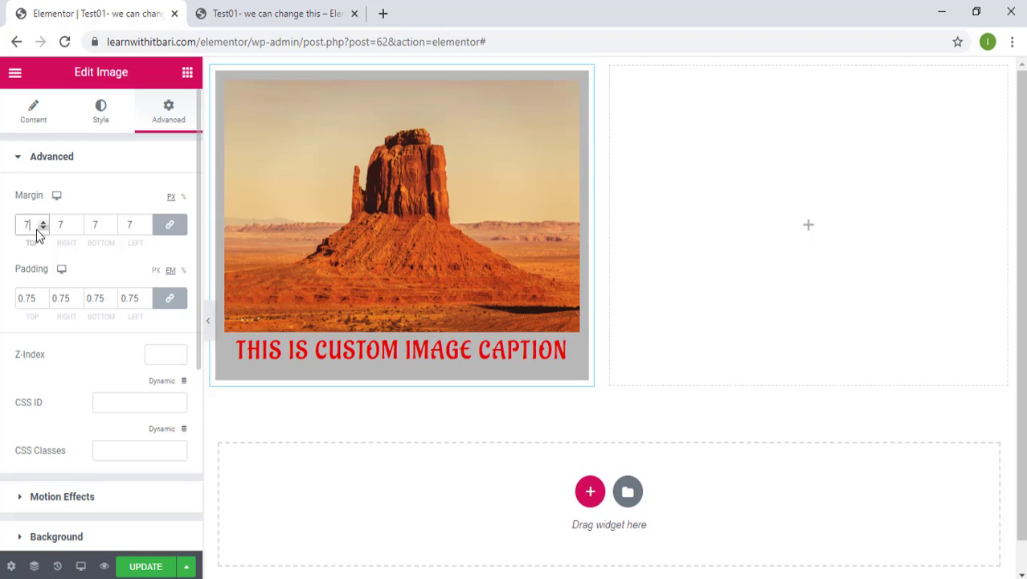
key("BackSpace")
Examine the dynamic tags offered for the widget's CSS Classes, and close the list without choosing one
scroll(53, 300, "down", 4)
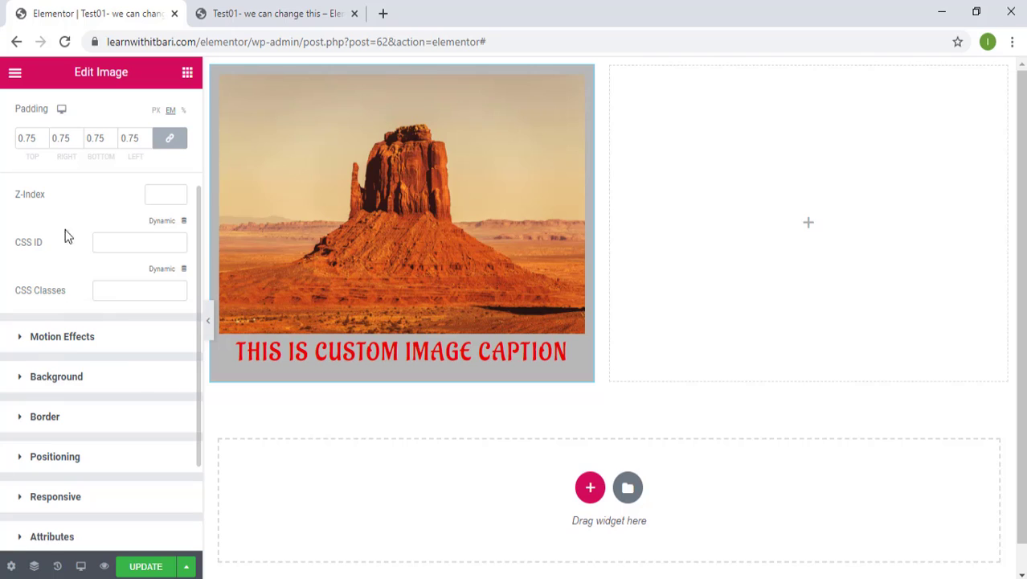
mouse_move(117, 283)
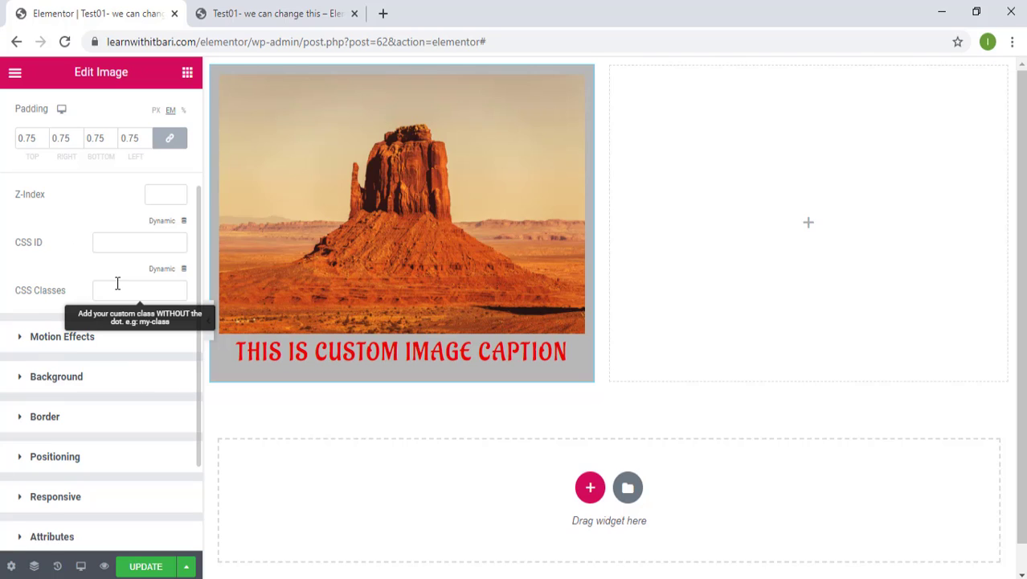
left_click(160, 273)
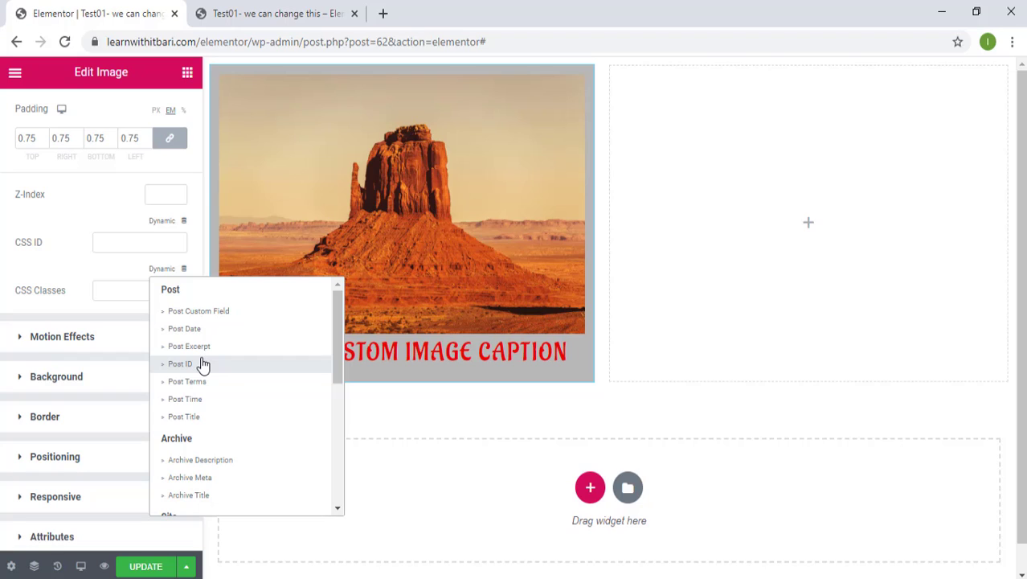
scroll(227, 414, "down", 5)
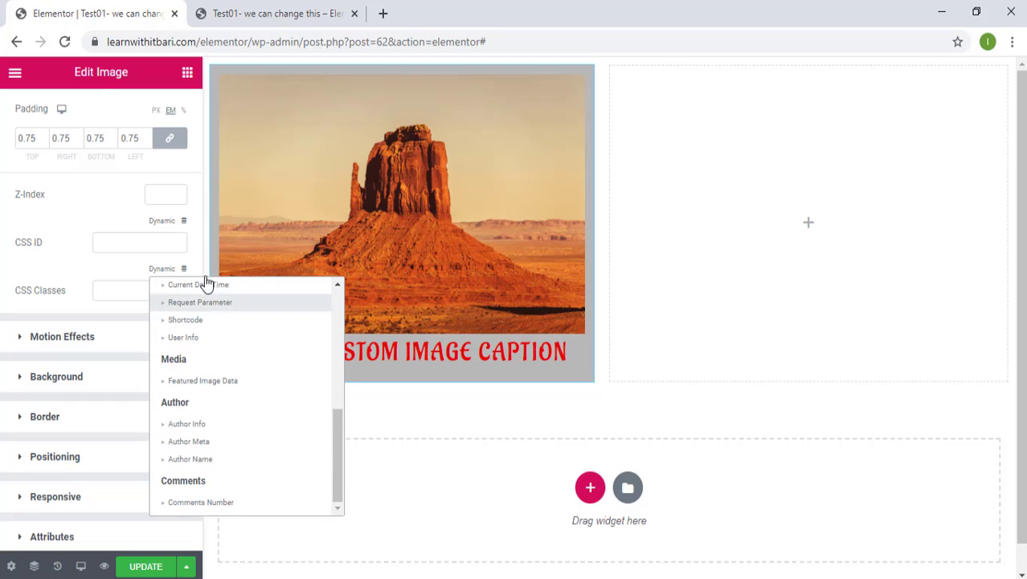
left_click(163, 270)
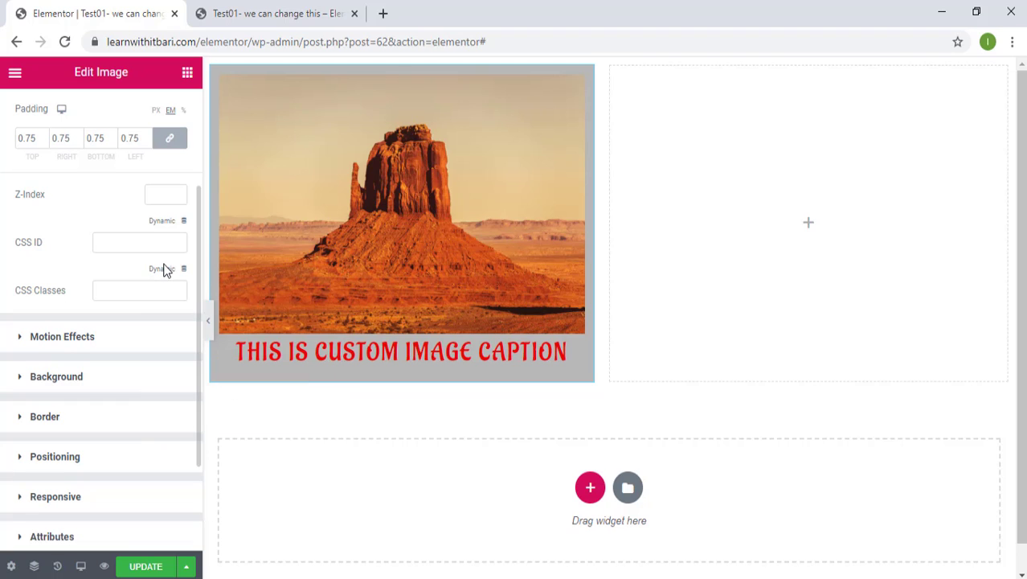
Turn on Mouse Effects in the image widget's motion effects
left_click(39, 344)
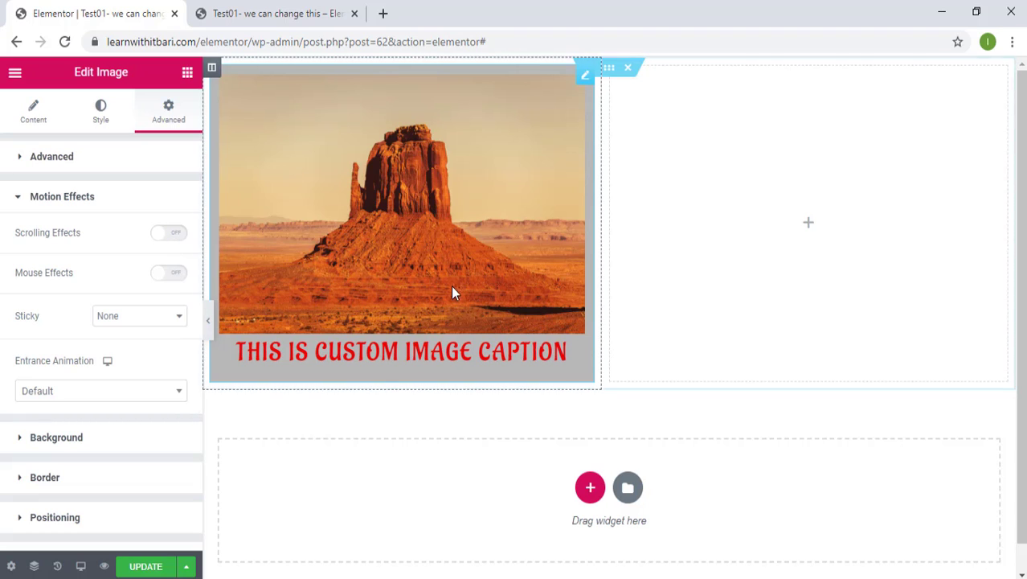
left_click(174, 279)
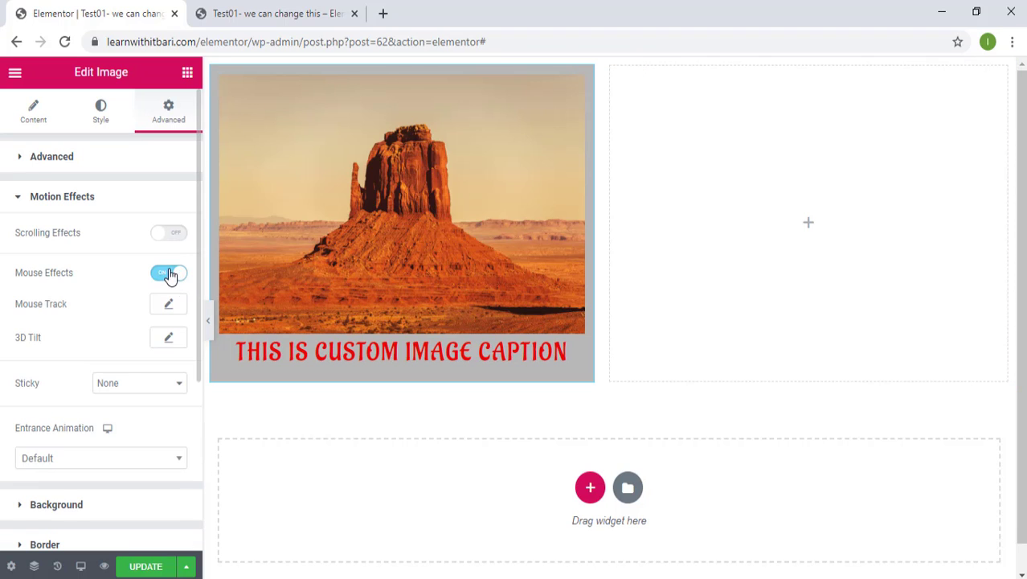
Try Mouse Track in the Opposite direction at speed 1, reset it, and turn Mouse Effects off
left_click(167, 307)
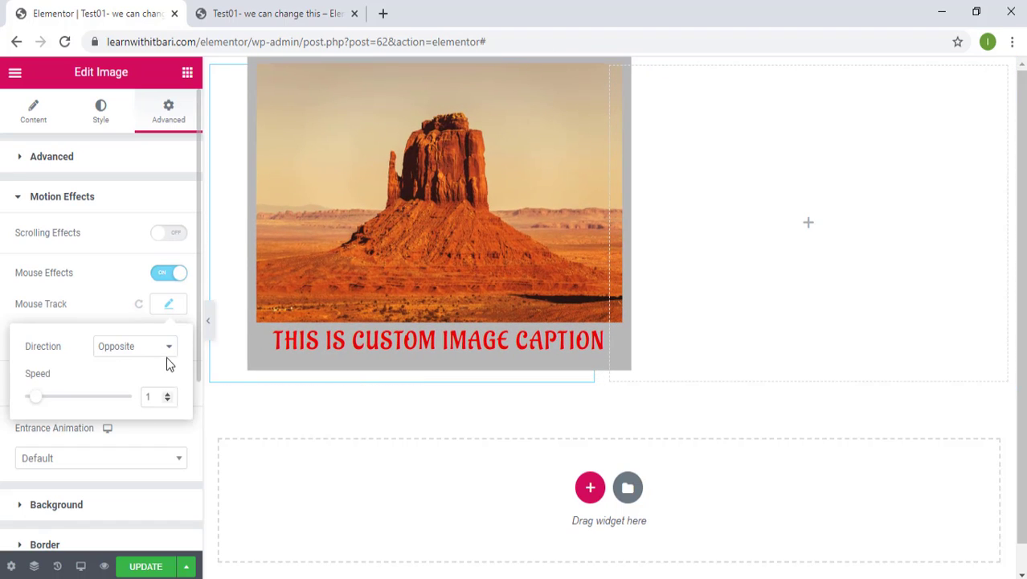
left_click(166, 303)
left_click(142, 304)
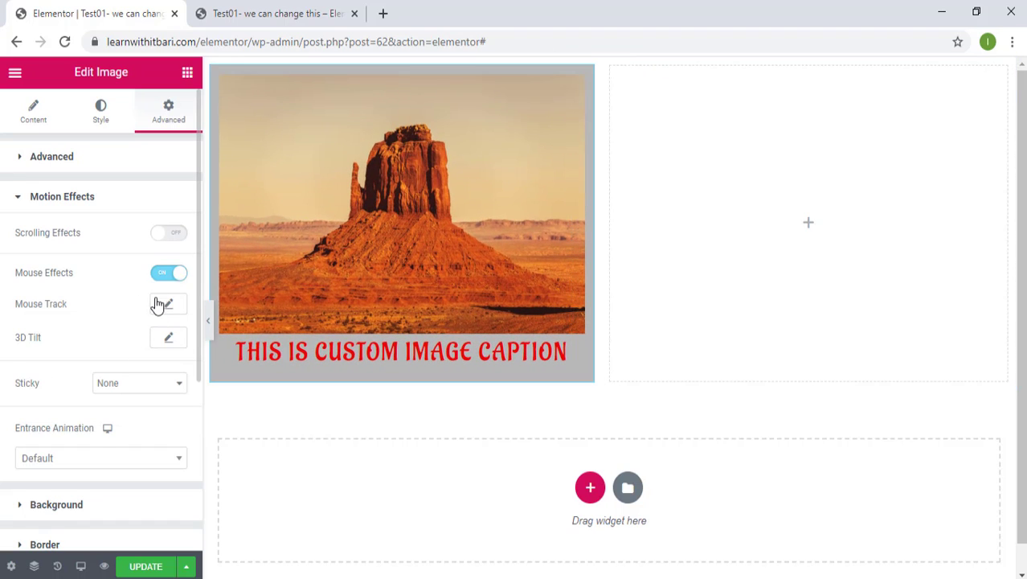
left_click(162, 277)
Remove the classic background from the image widget in its Background settings
scroll(135, 385, "down", 1)
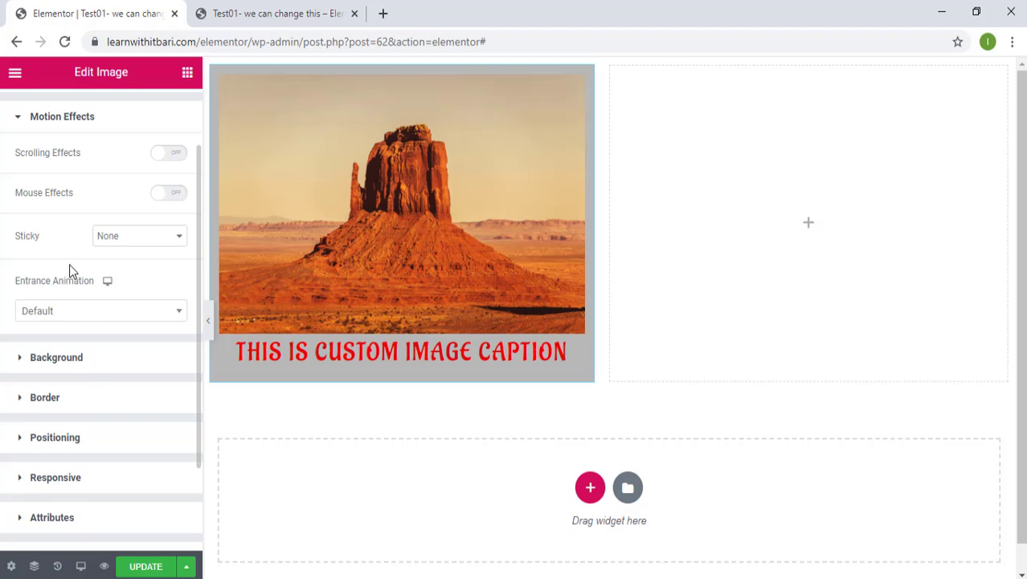
scroll(76, 337, "down", 1)
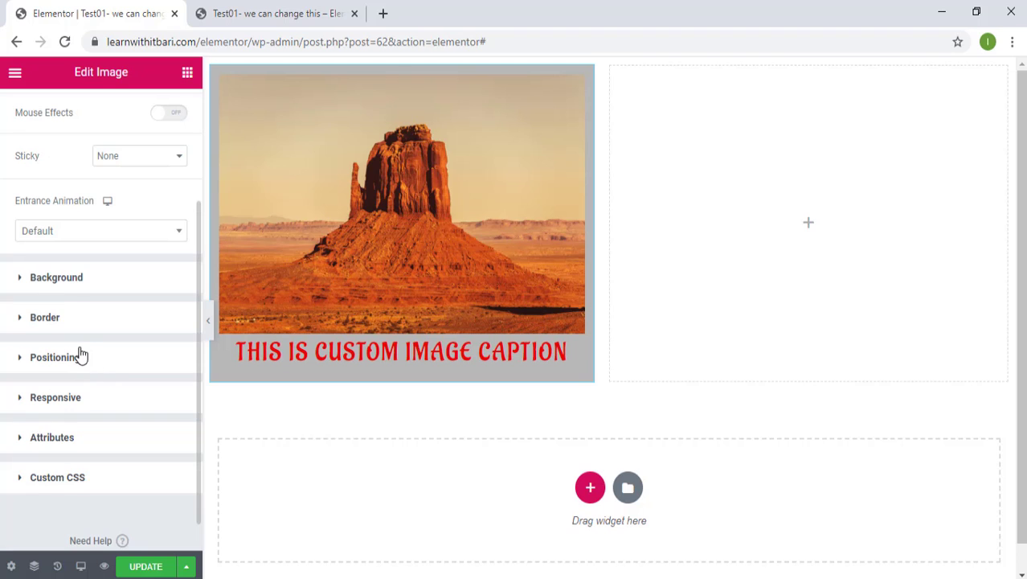
left_click(57, 277)
left_click(131, 312)
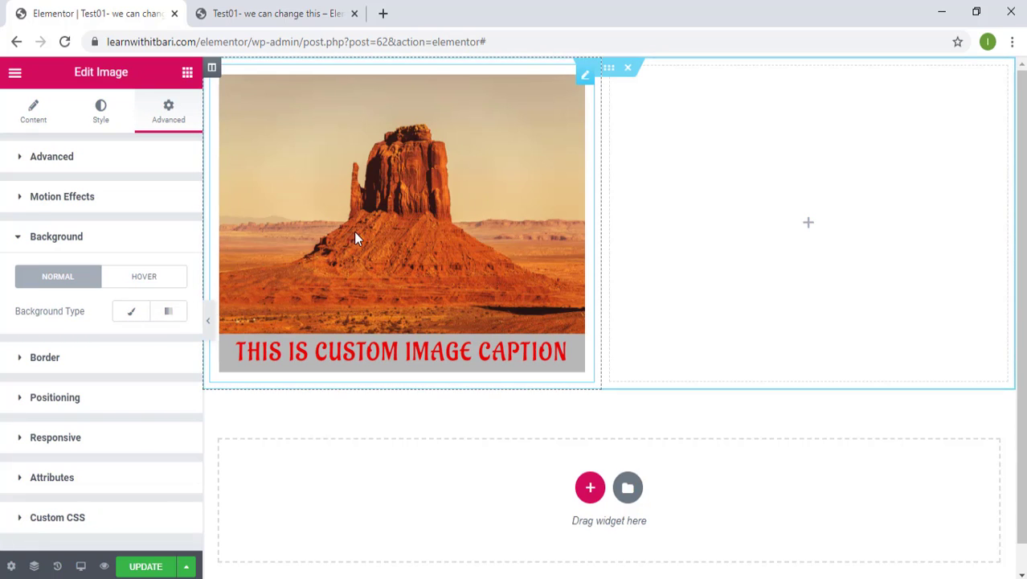
Set the image widget's padding to 0 em on all sides
left_click(53, 158)
left_click_drag(34, 302, 2, 306)
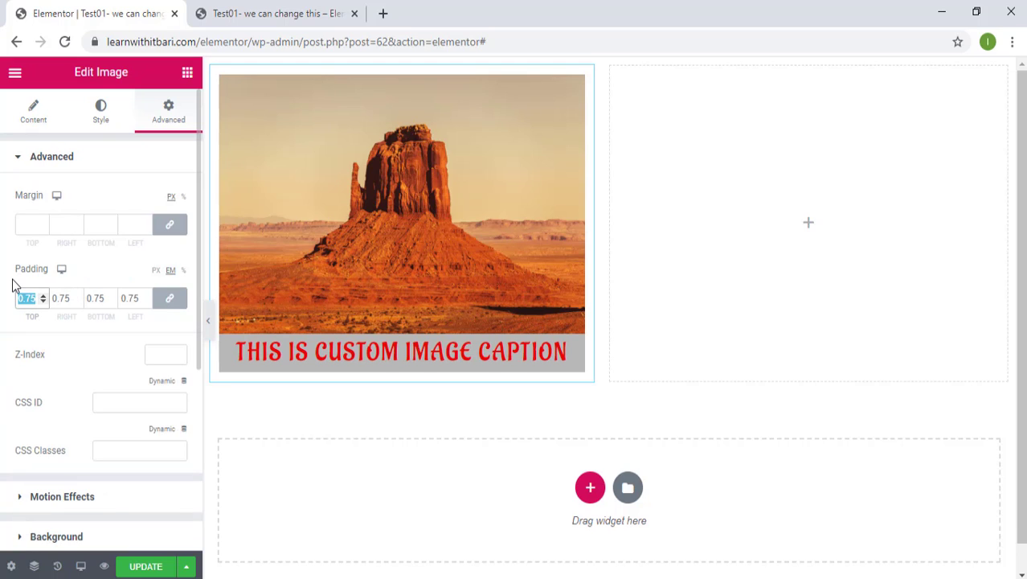
type("0")
Set the image widget's border radius to 4 px on all corners
scroll(69, 303, "down", 4)
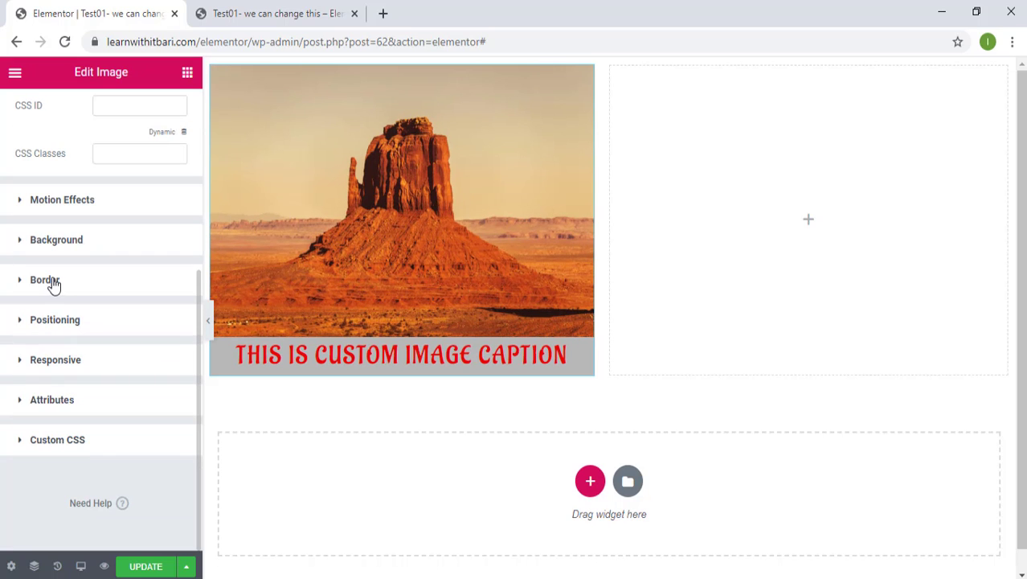
left_click(53, 281)
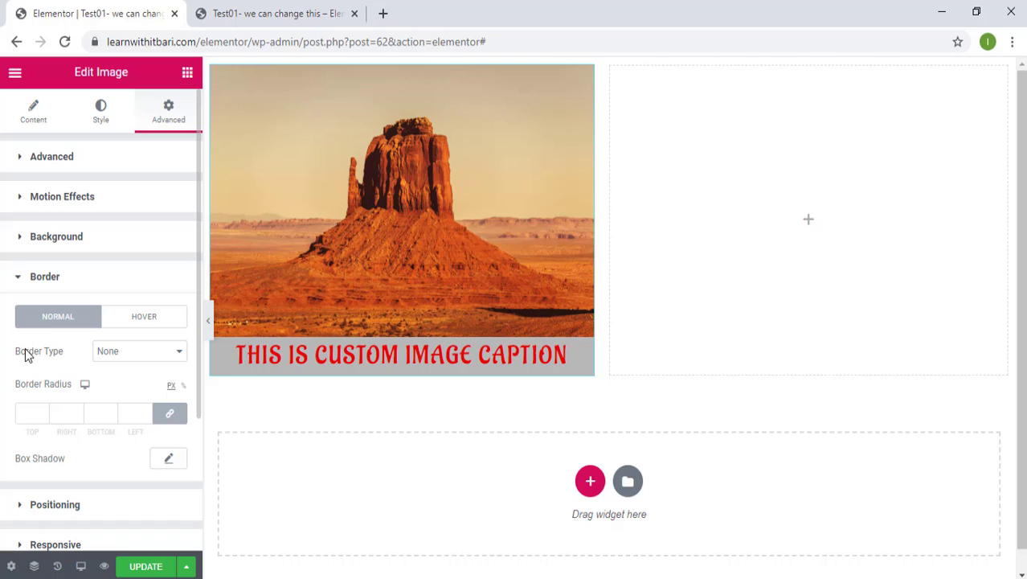
left_click(23, 410)
left_click(43, 409)
left_click(43, 410)
left_click(43, 410)
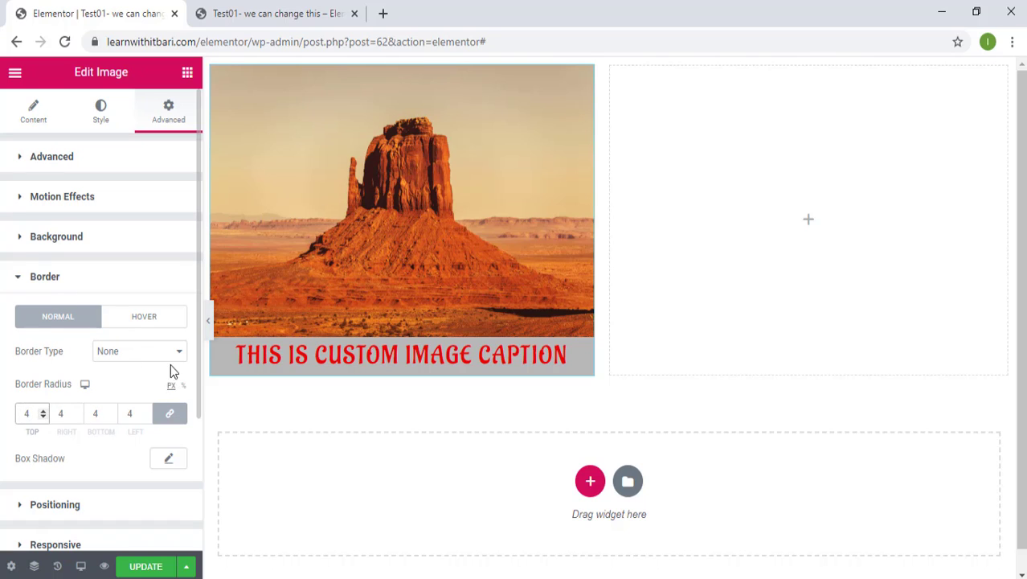
Try a Solid border type on the image widget, and set it back to None
scroll(144, 354, "down", 1)
left_click(133, 273)
left_click(133, 301)
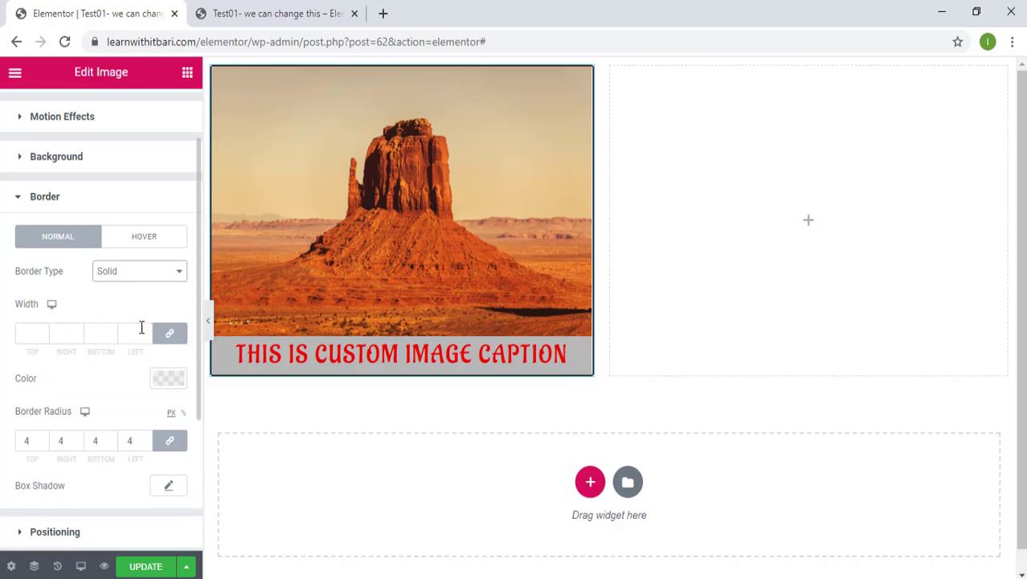
left_click(128, 272)
left_click(119, 285)
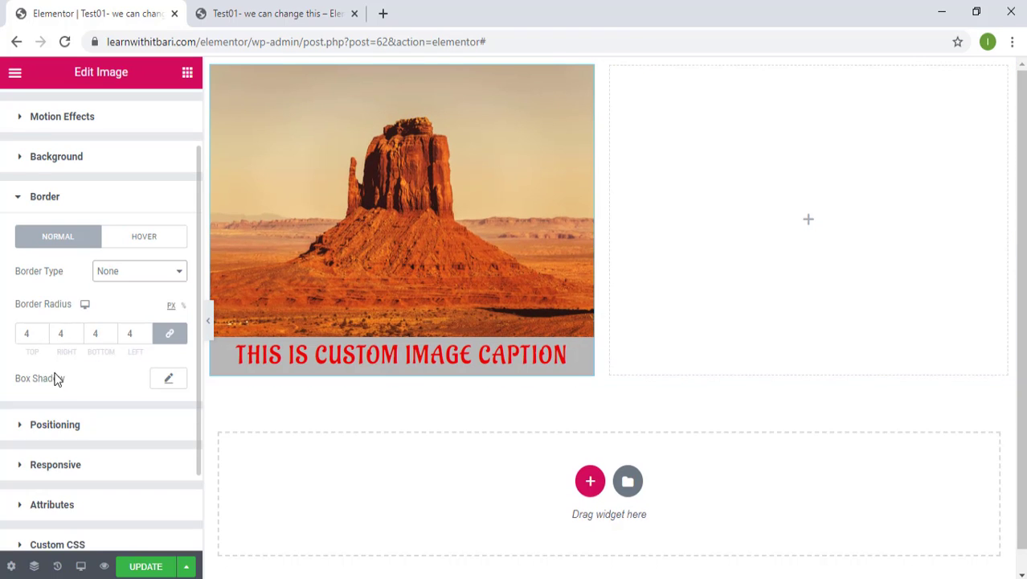
Set the image widget's position to Fixed and move the image freely to a horizontal offset of about -520 px
scroll(55, 378, "down", 1)
left_click(64, 345)
scroll(76, 358, "down", 1)
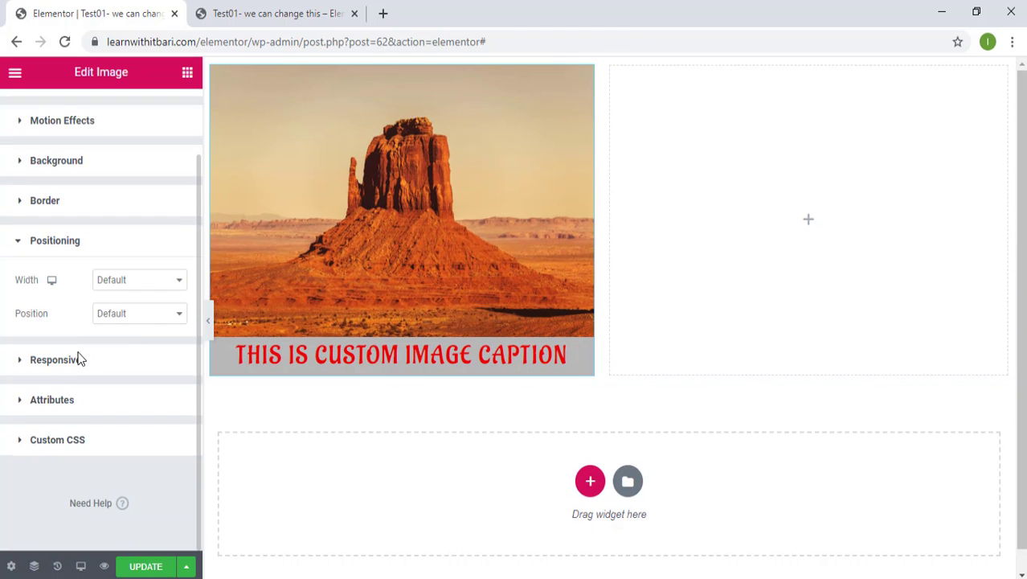
left_click(119, 317)
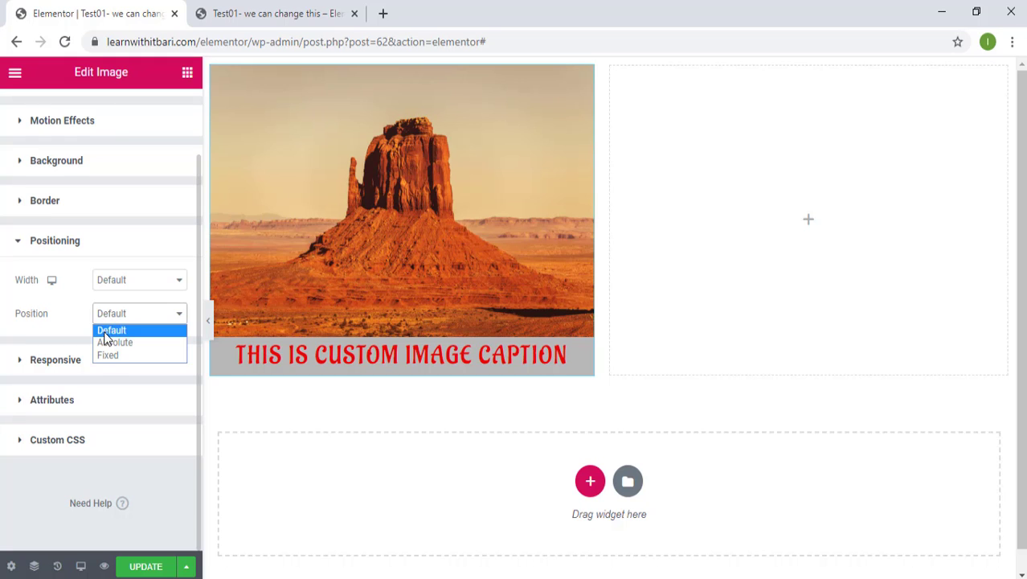
left_click(107, 355)
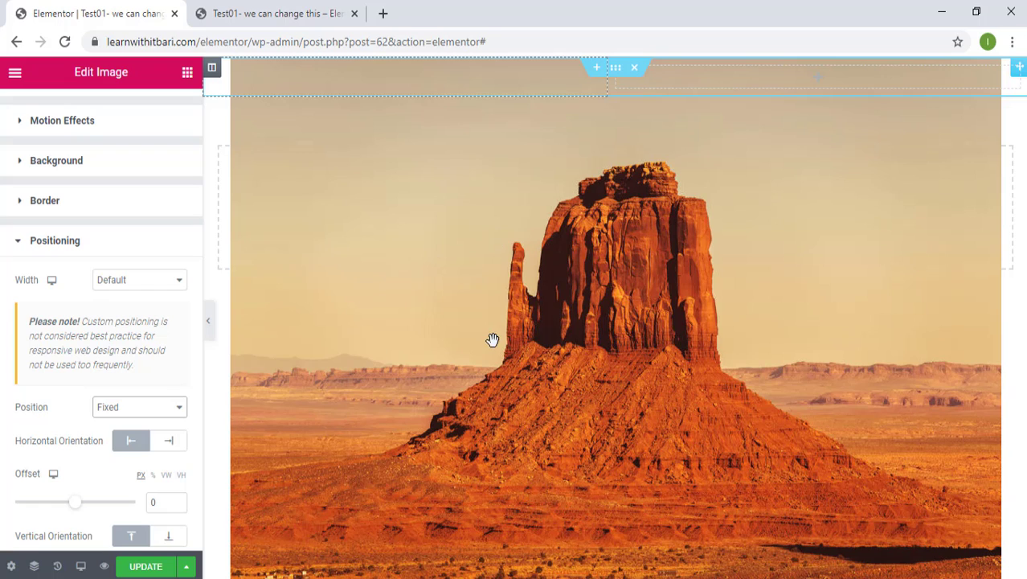
scroll(113, 418, "down", 2)
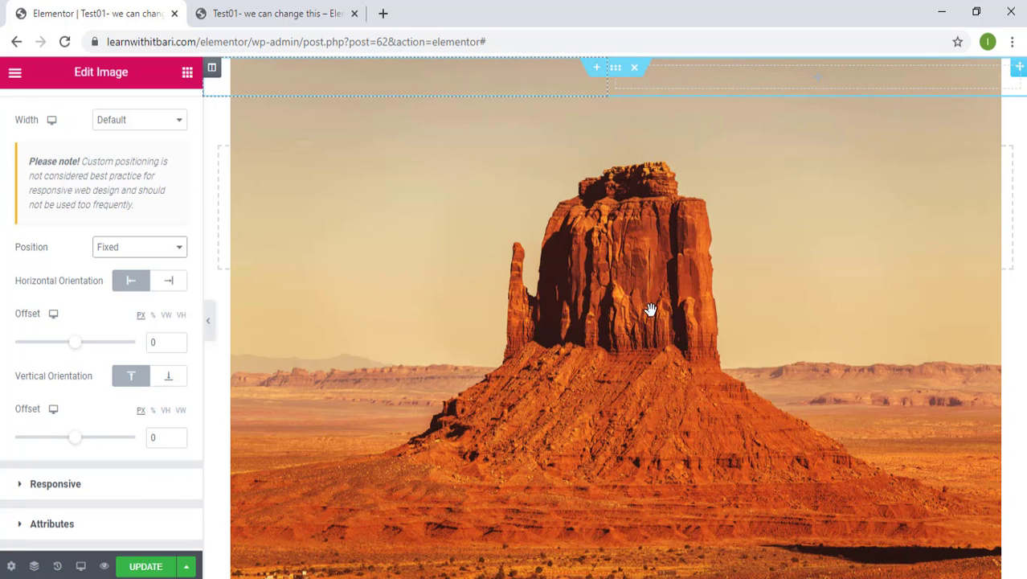
left_click_drag(504, 270, 498, 320)
left_click_drag(818, 289, 424, 355)
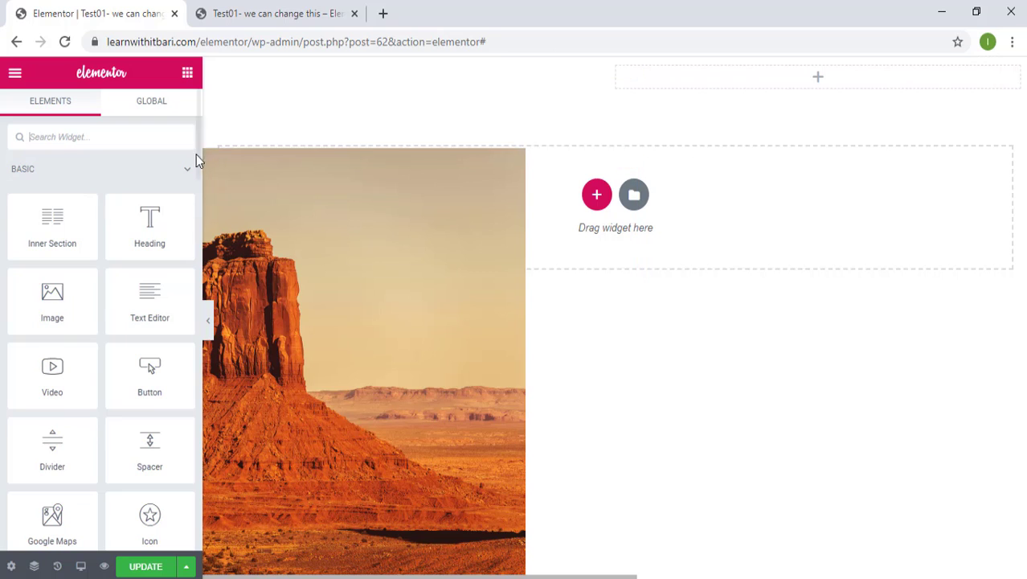
Reselect the image widget, keep its width at Default, and set its position back to Default
left_click(632, 163)
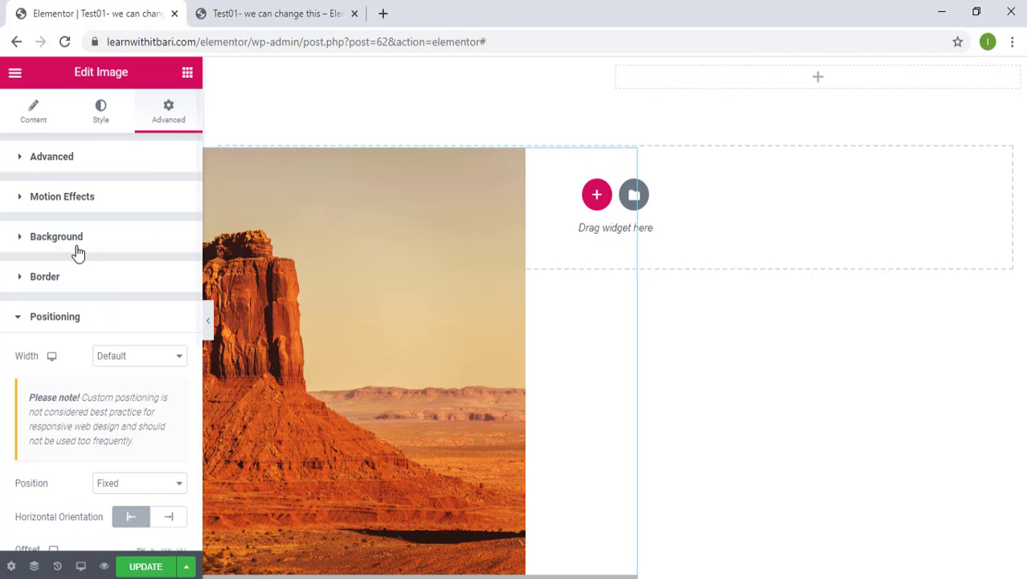
left_click(135, 358)
left_click(135, 358)
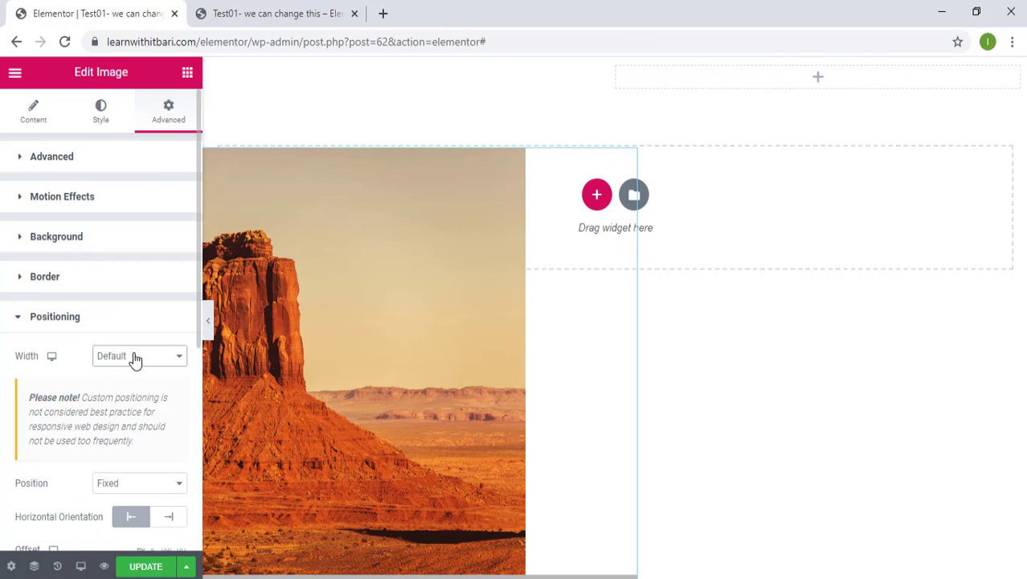
left_click(135, 358)
left_click(137, 372)
scroll(134, 415, "down", 1)
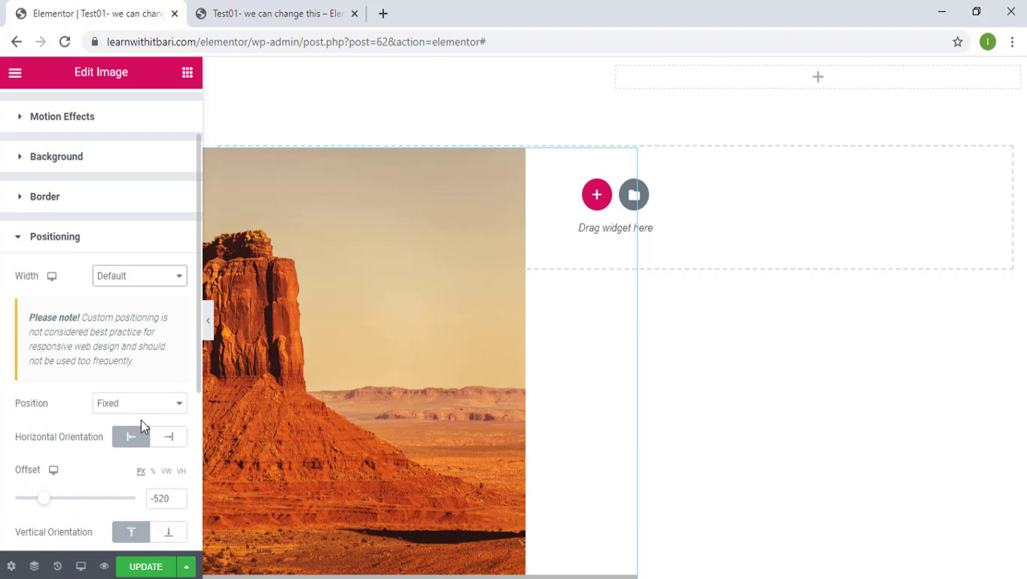
left_click(131, 402)
left_click(122, 420)
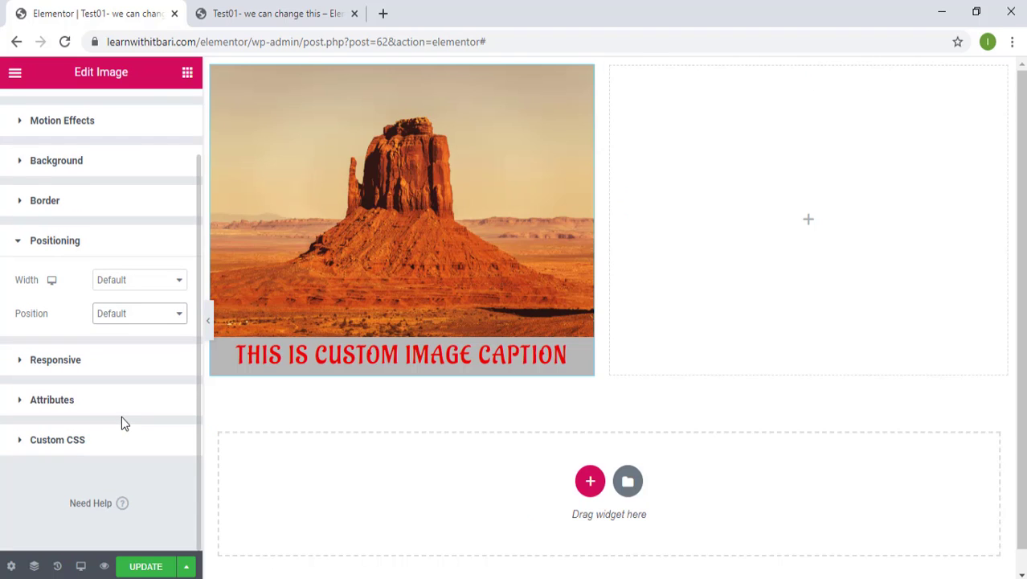
Try Hide On Desktop in the widget's responsive settings, and switch it back to Show
left_click(58, 366)
scroll(105, 388, "down", 1)
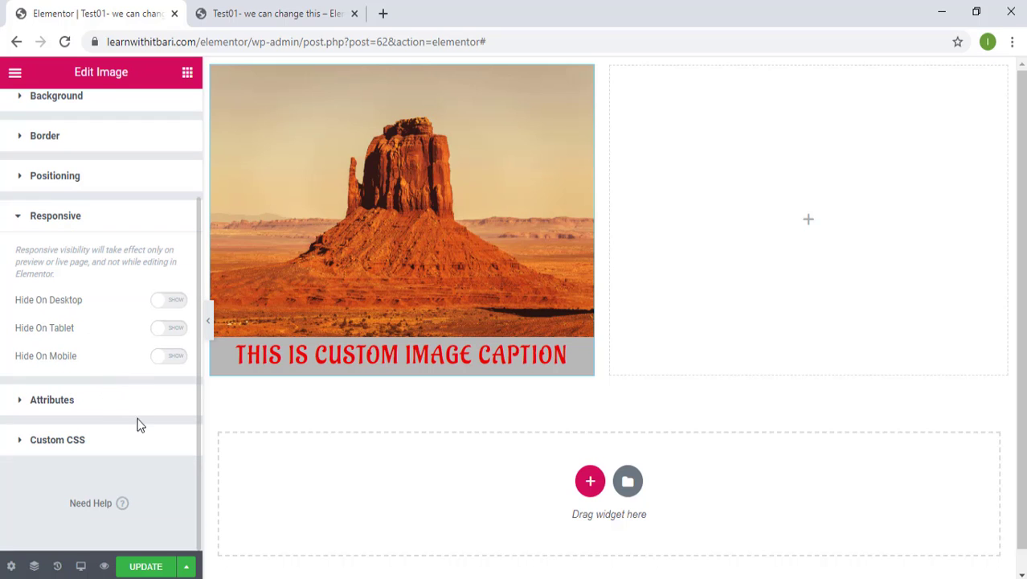
left_click(173, 300)
left_click(173, 300)
Examine the image widget's Custom Attributes and Custom CSS settings
left_click(88, 400)
scroll(81, 370, "down", 2)
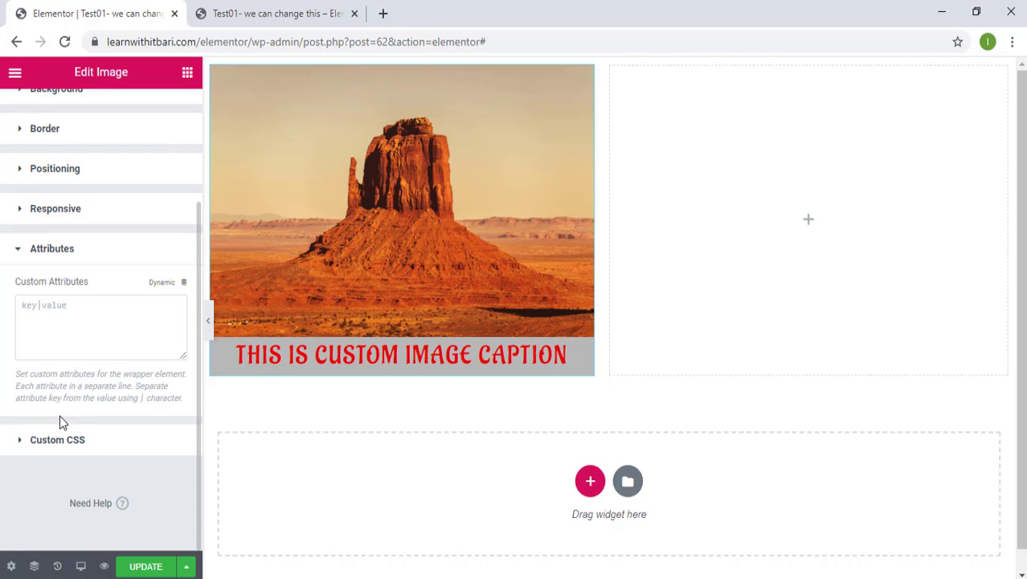
left_click(42, 440)
scroll(113, 454, "down", 1)
scroll(104, 450, "up", 1)
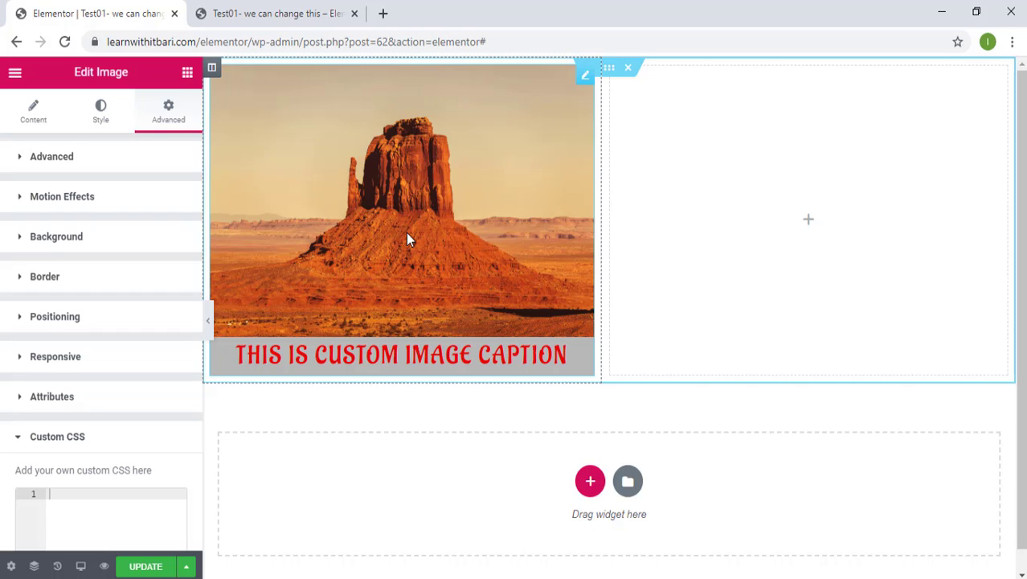
Review the image widget's style settings and return to its content settings
left_click(84, 115)
scroll(89, 337, "down", 2)
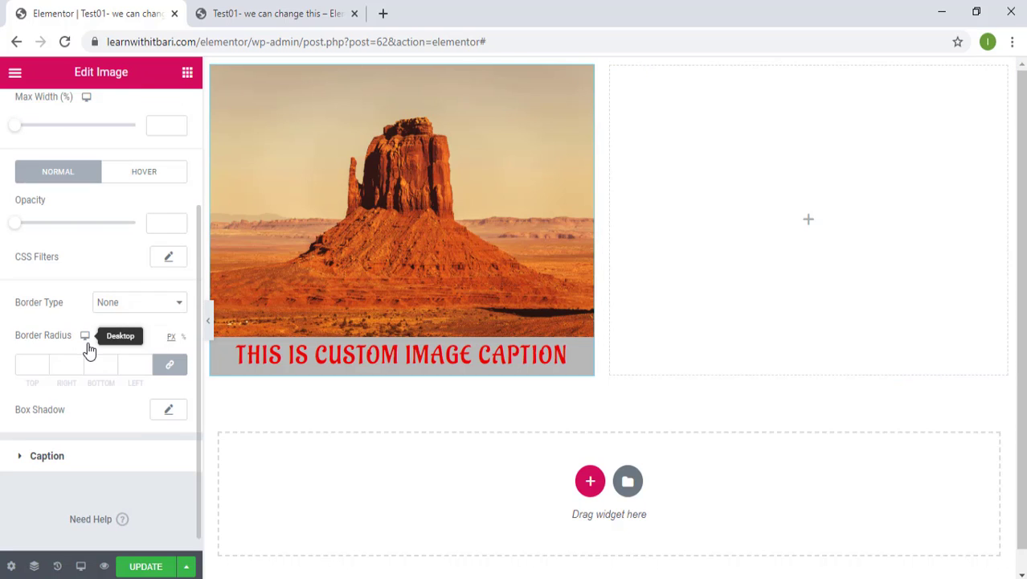
scroll(159, 350, "up", 2)
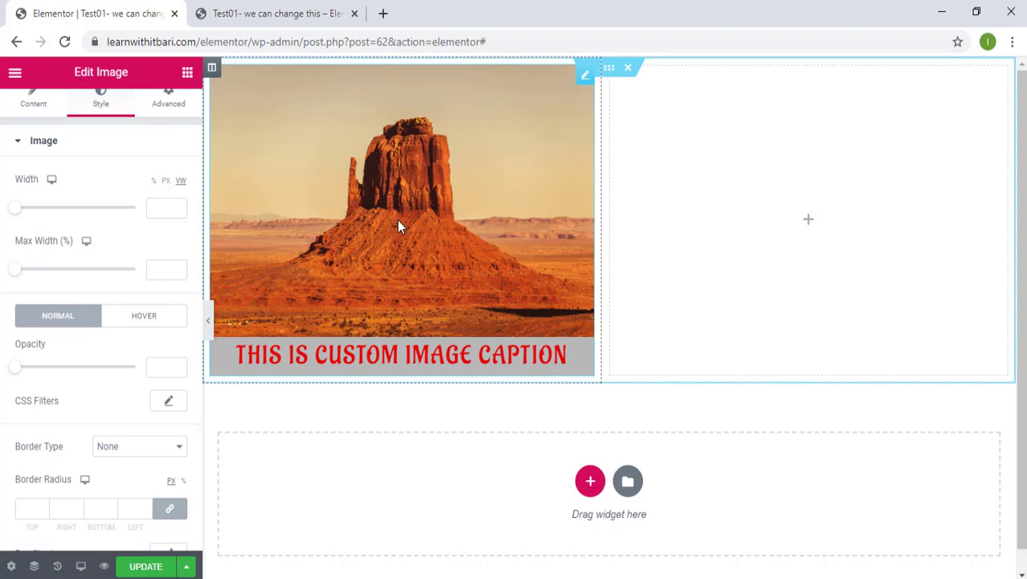
scroll(81, 257, "up", 1)
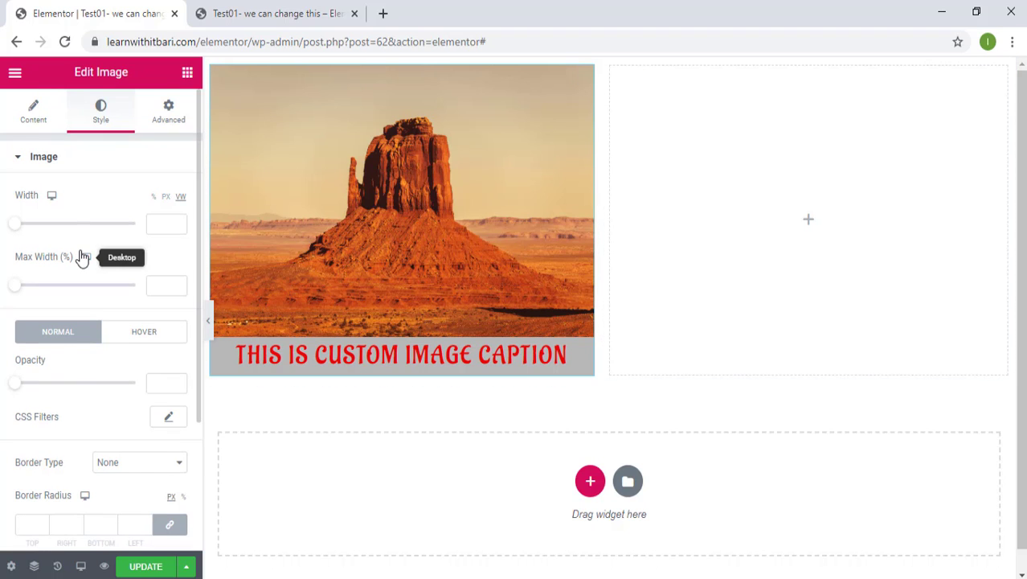
left_click(33, 113)
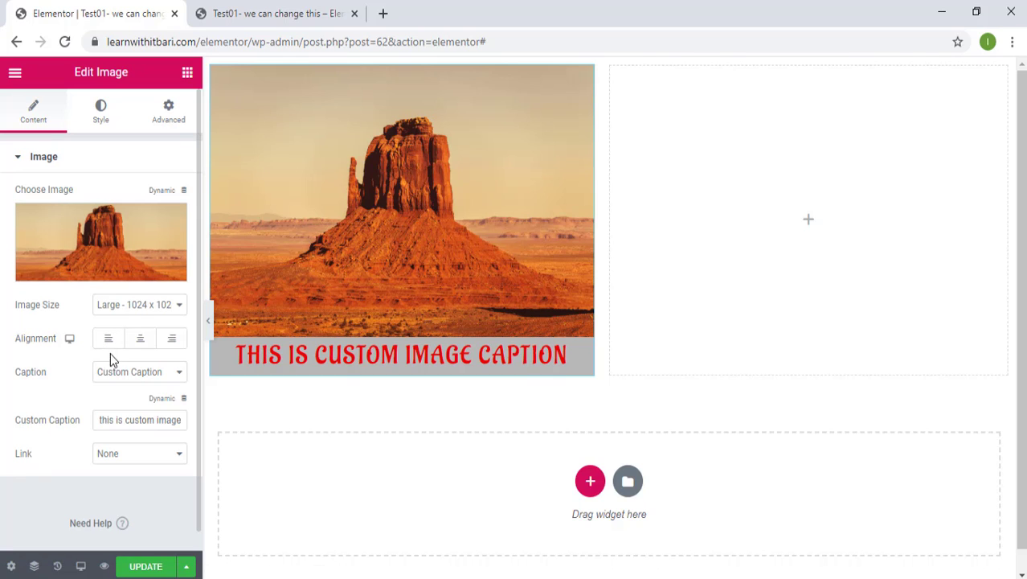